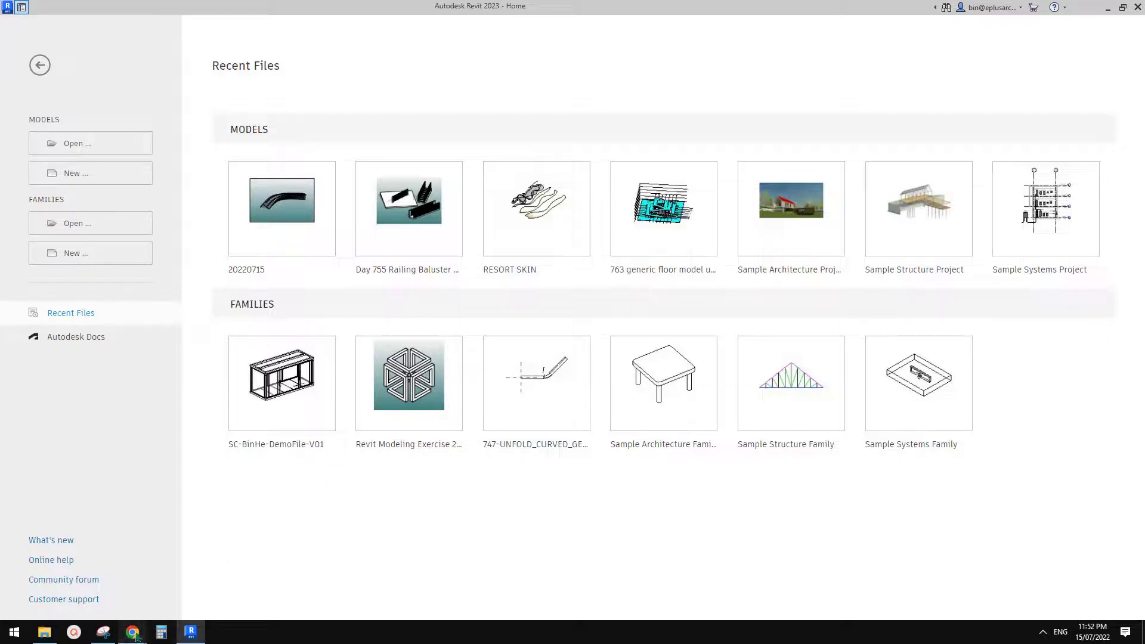
# Switch to the Google Docs reference and examine the GRC Dome Proposal images showing the faceted dome's shape and plan
pyautogui.click(198, 579)
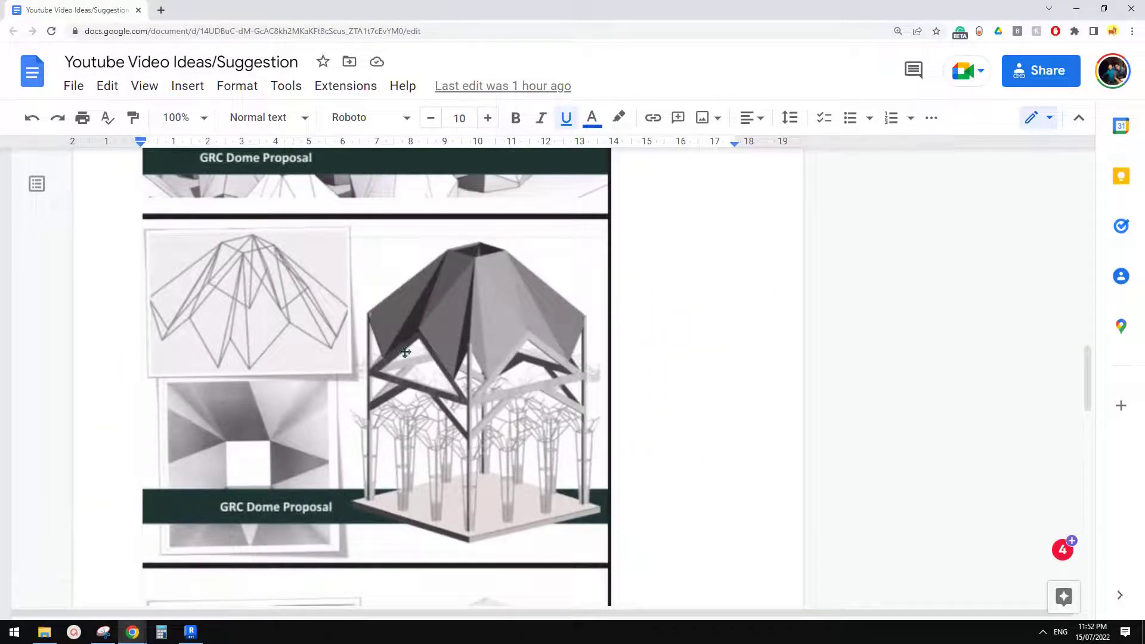
pyautogui.scroll(1, 256, 364)
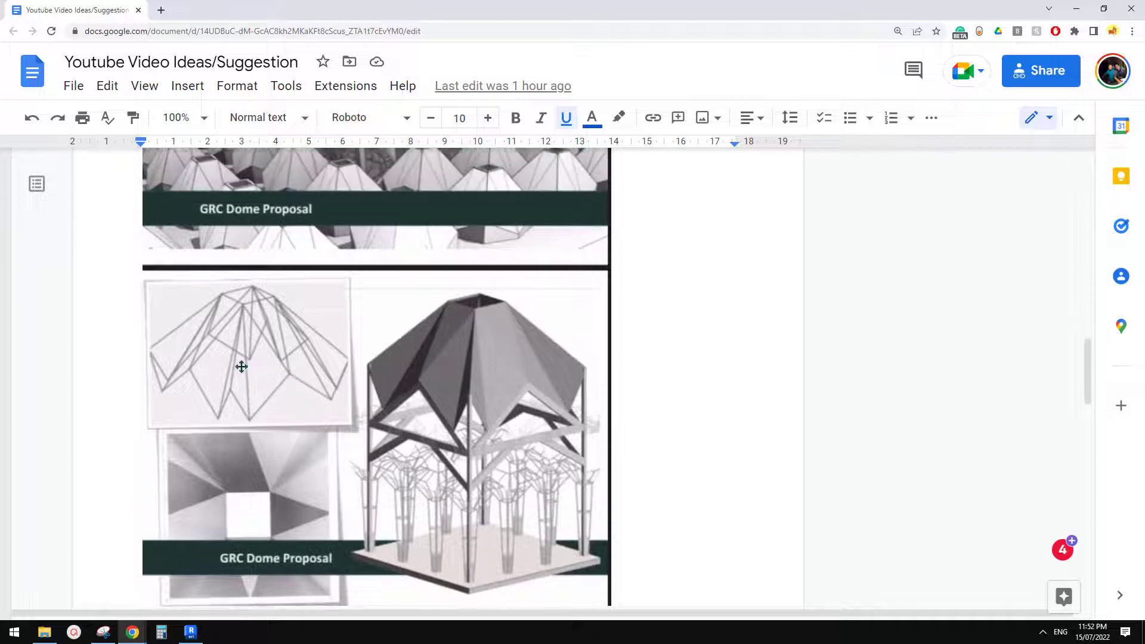
pyautogui.scroll(2, 441, 372)
pyautogui.scroll(-3, 442, 373)
pyautogui.scroll(2, 450, 370)
pyautogui.scroll(3, 453, 369)
pyautogui.scroll(-4, 430, 268)
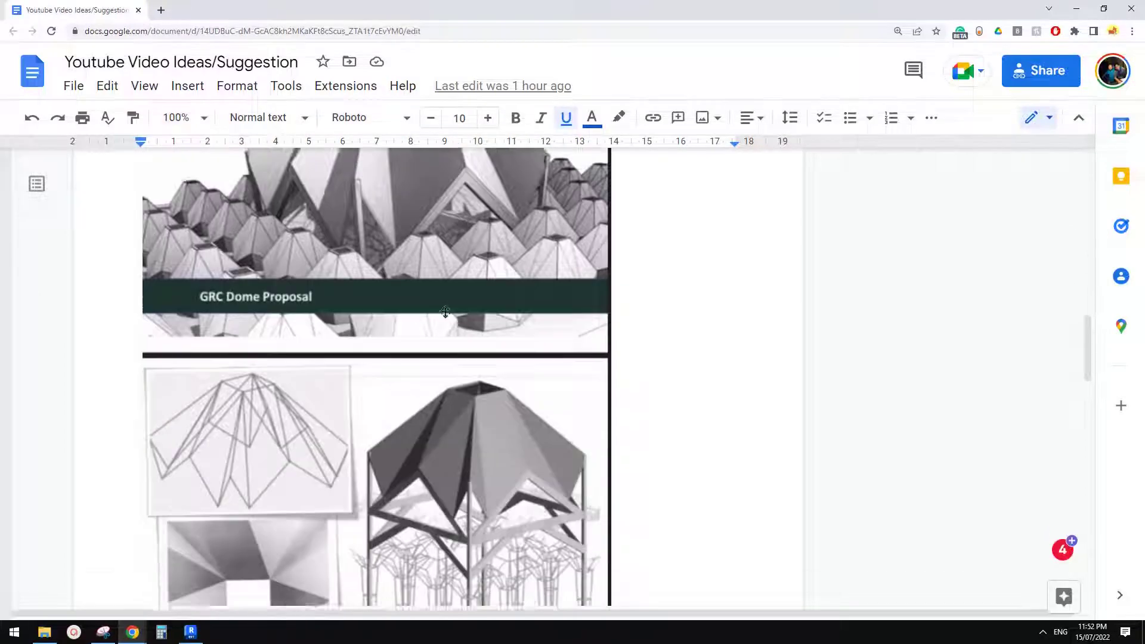
pyautogui.scroll(-2, 498, 378)
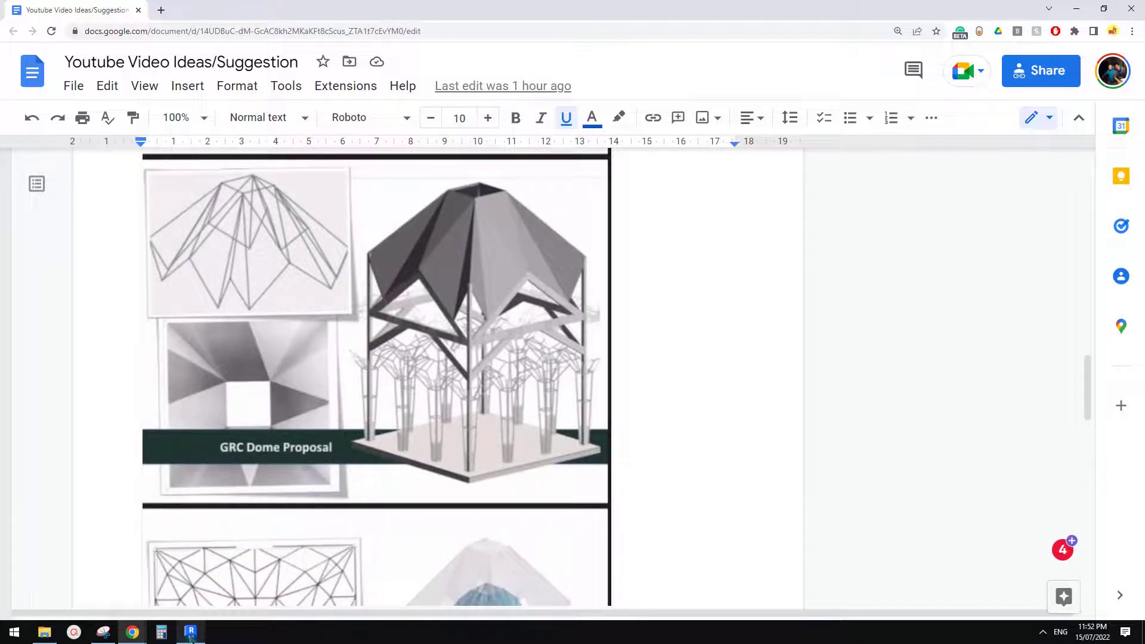
pyautogui.scroll(1, 491, 351)
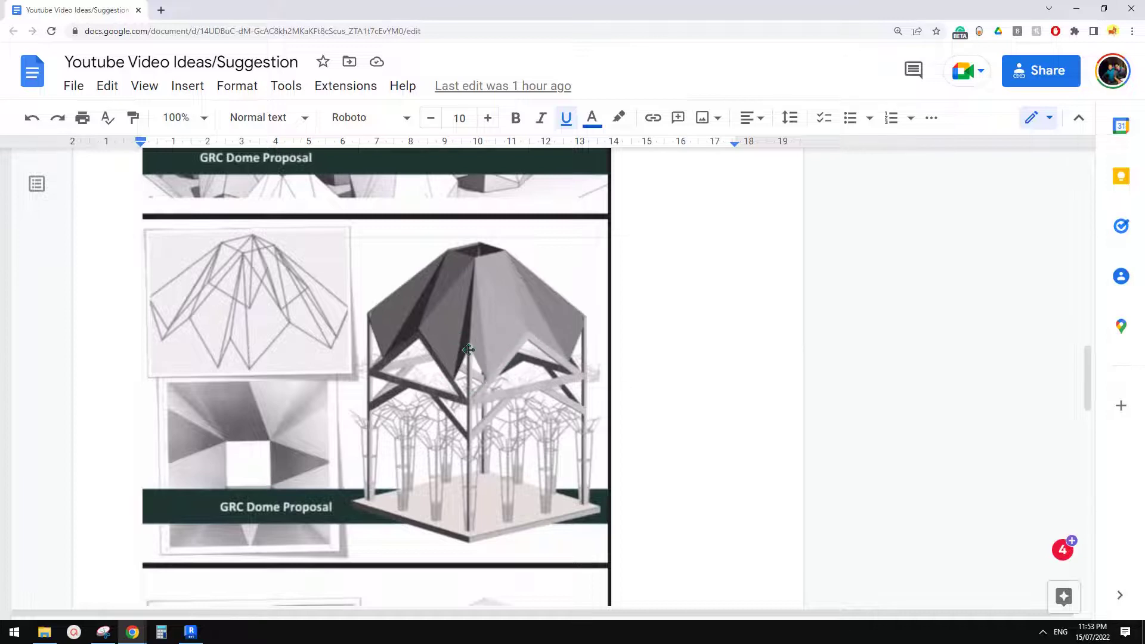
pyautogui.scroll(1, 514, 344)
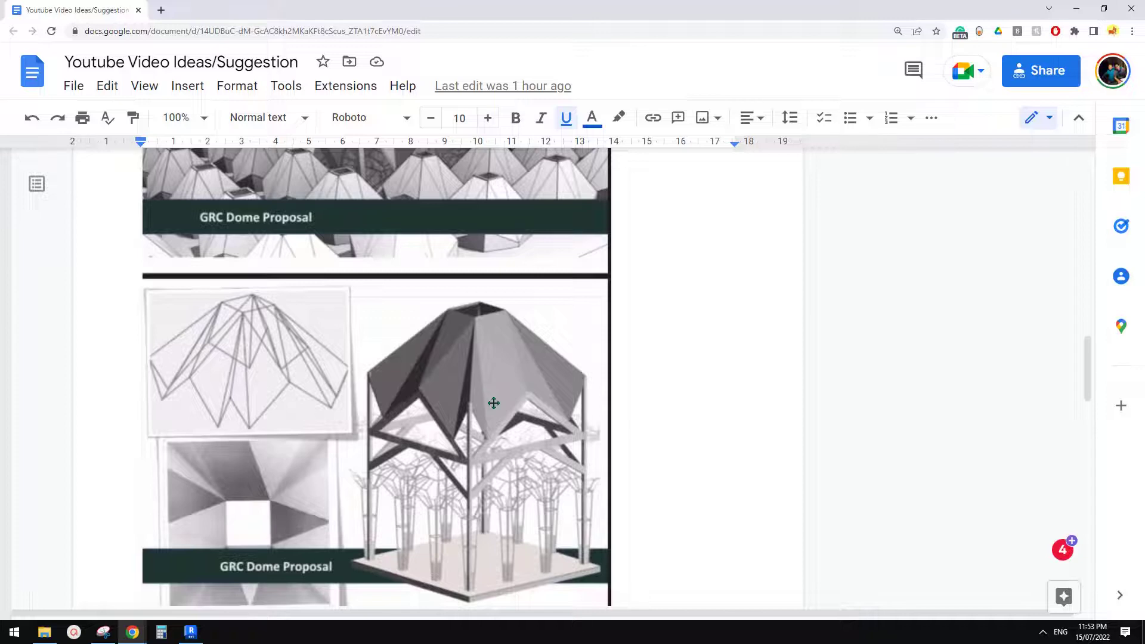
pyautogui.scroll(1, 493, 403)
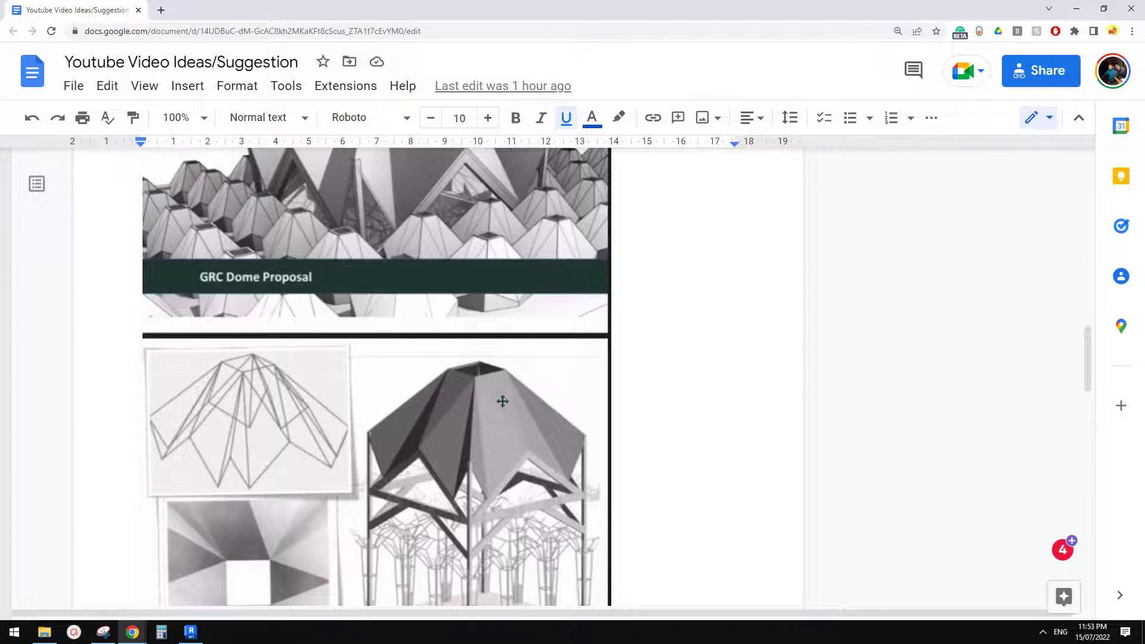
pyautogui.scroll(-2, 373, 492)
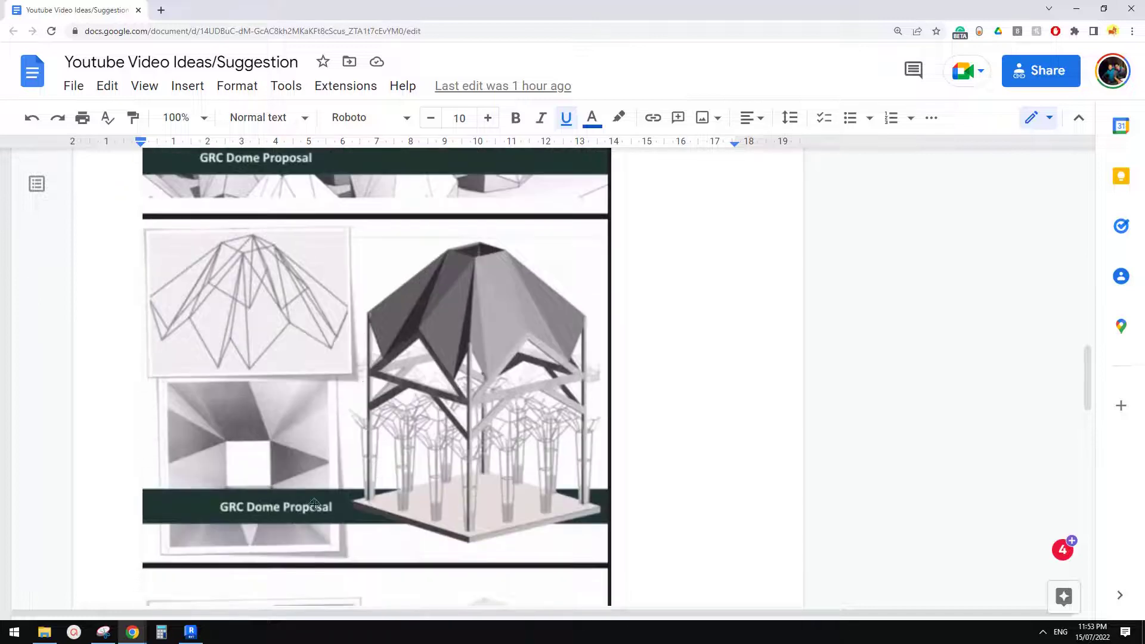
pyautogui.scroll(2, 417, 409)
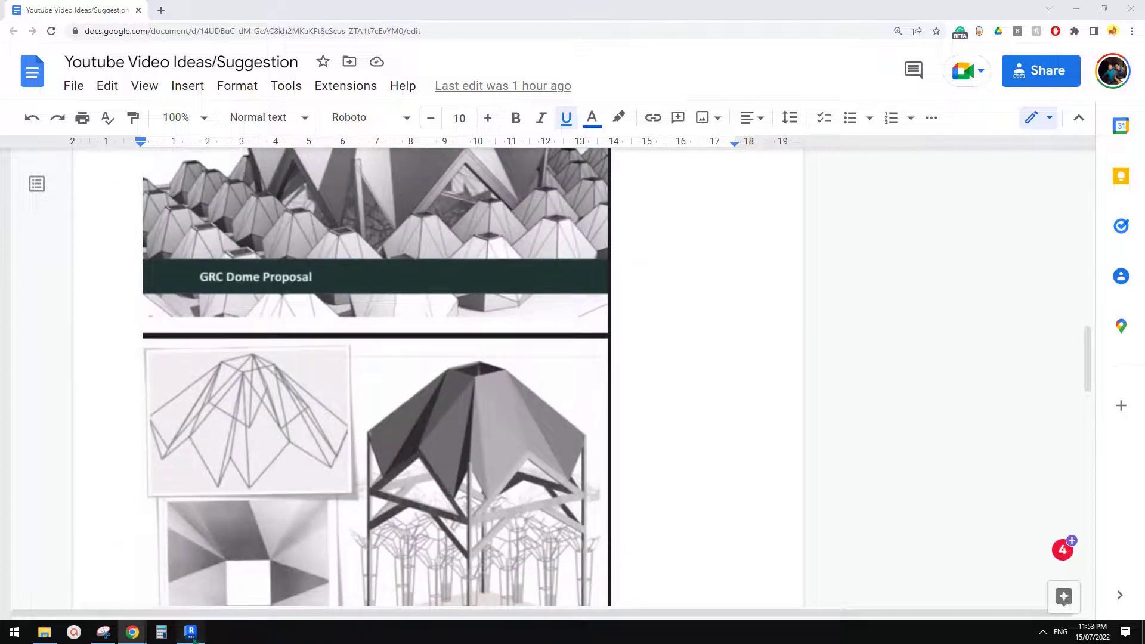
# Switch to Revit and create a new model project
pyautogui.click(197, 635)
pyautogui.click(92, 179)
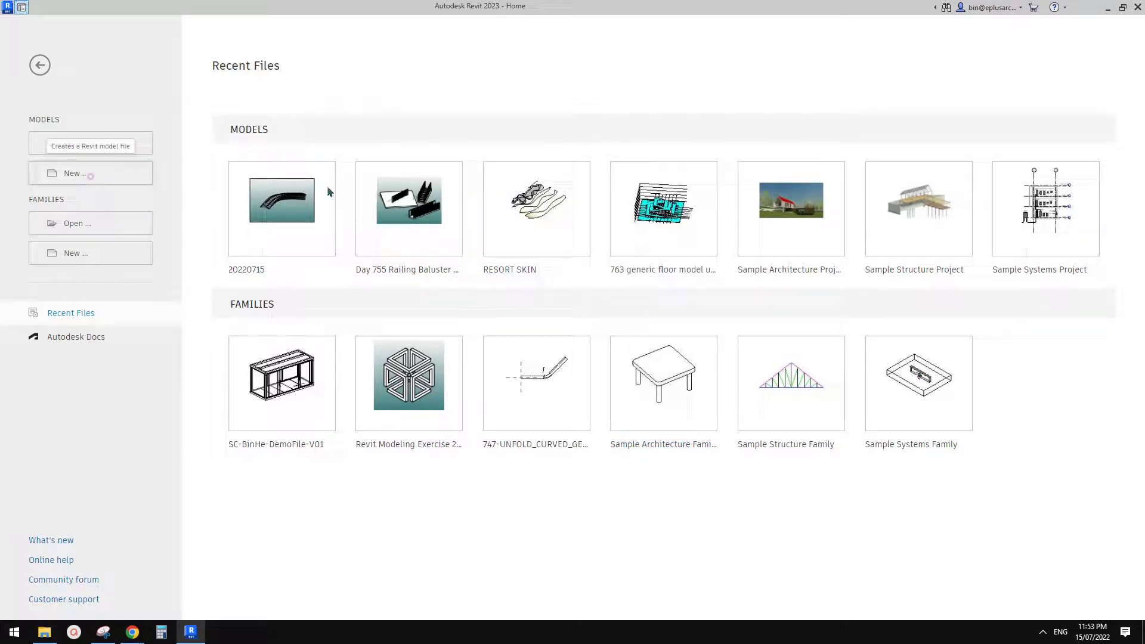
pyautogui.click(549, 292)
pyautogui.click(498, 319)
pyautogui.click(542, 356)
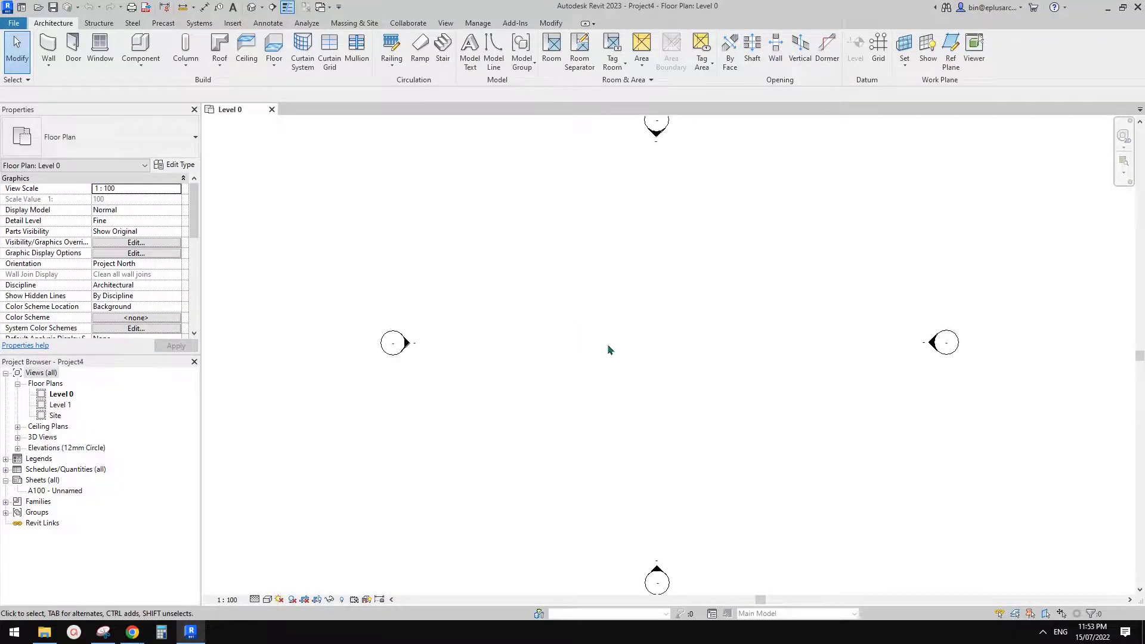
# In the Site floor plan, start a roof by footprint on Level 1 and sketch a rectangular boundary about 9100 by 9000 mm
pyautogui.scroll(-1, 607, 344)
pyautogui.moveTo(545, 284); pyautogui.dragTo(569, 308, button='middle')
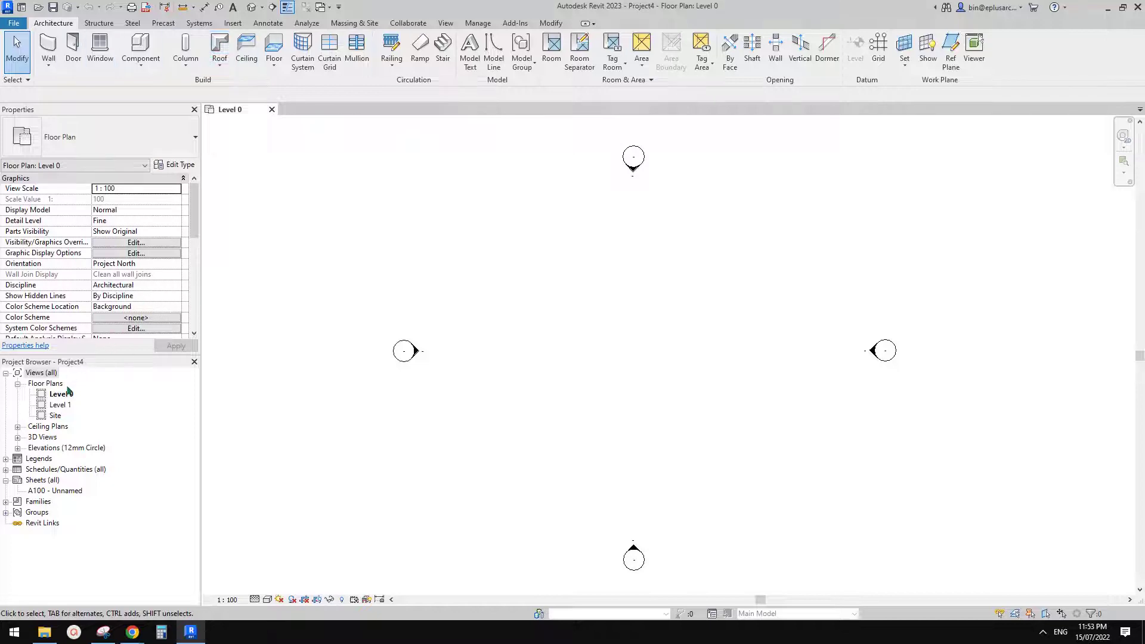
pyautogui.doubleClick(56, 416)
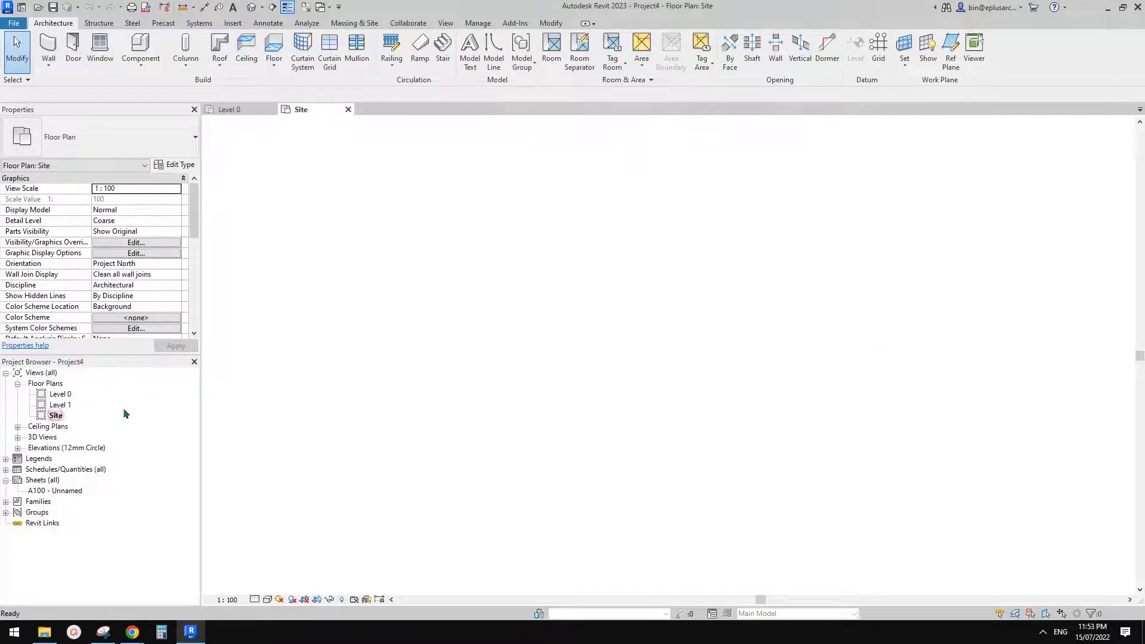
pyautogui.click(220, 43)
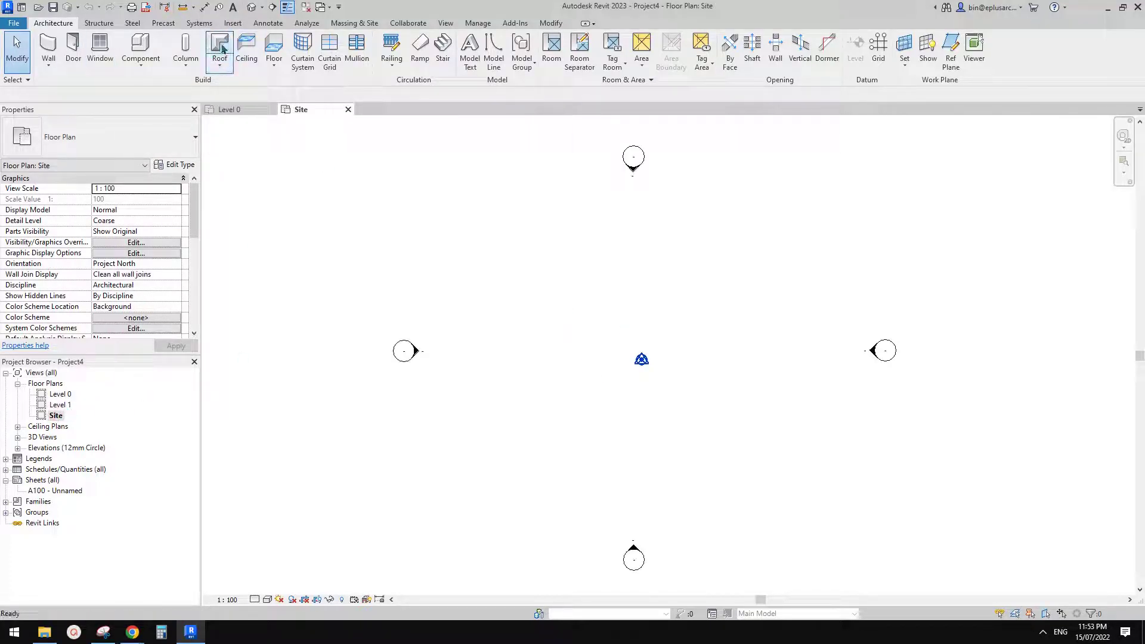
pyautogui.click(566, 343)
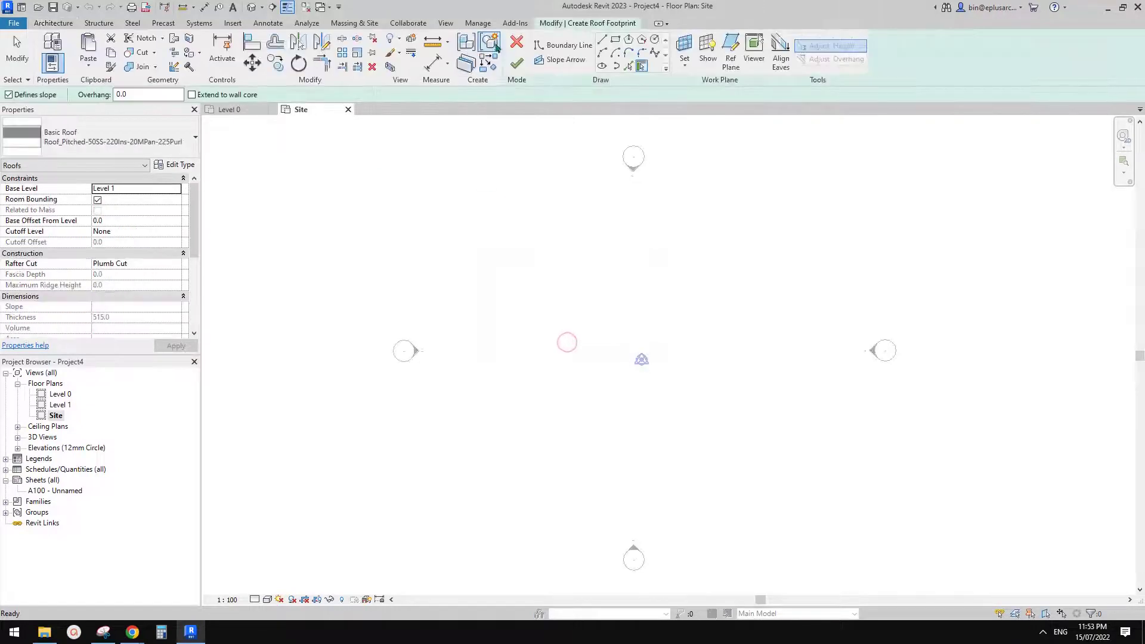
pyautogui.click(552, 302)
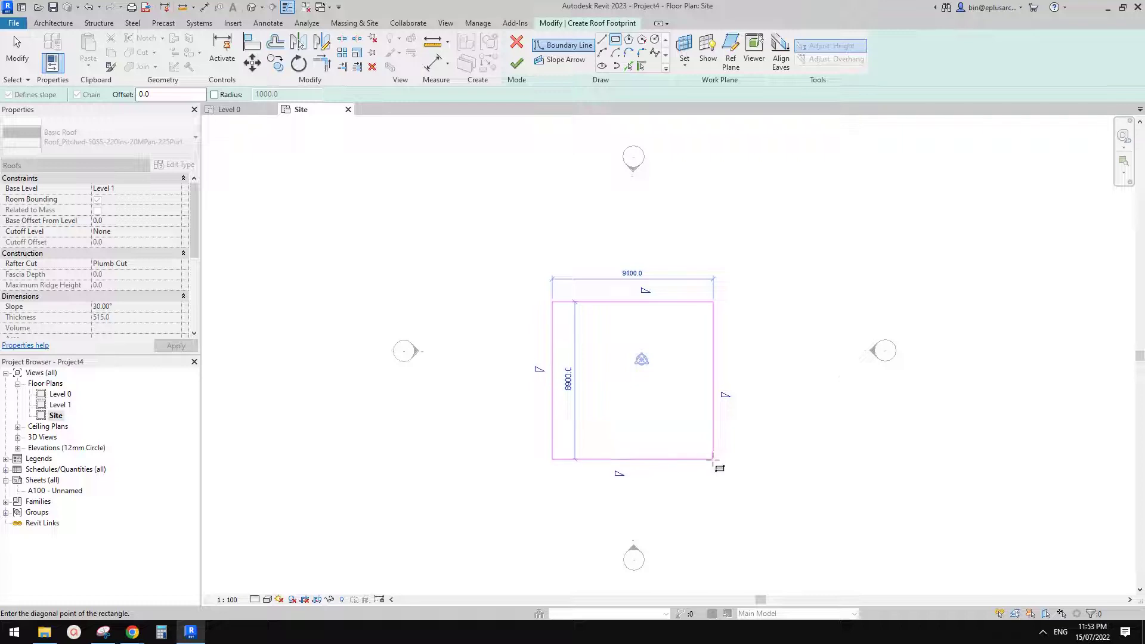
pyautogui.click(713, 461)
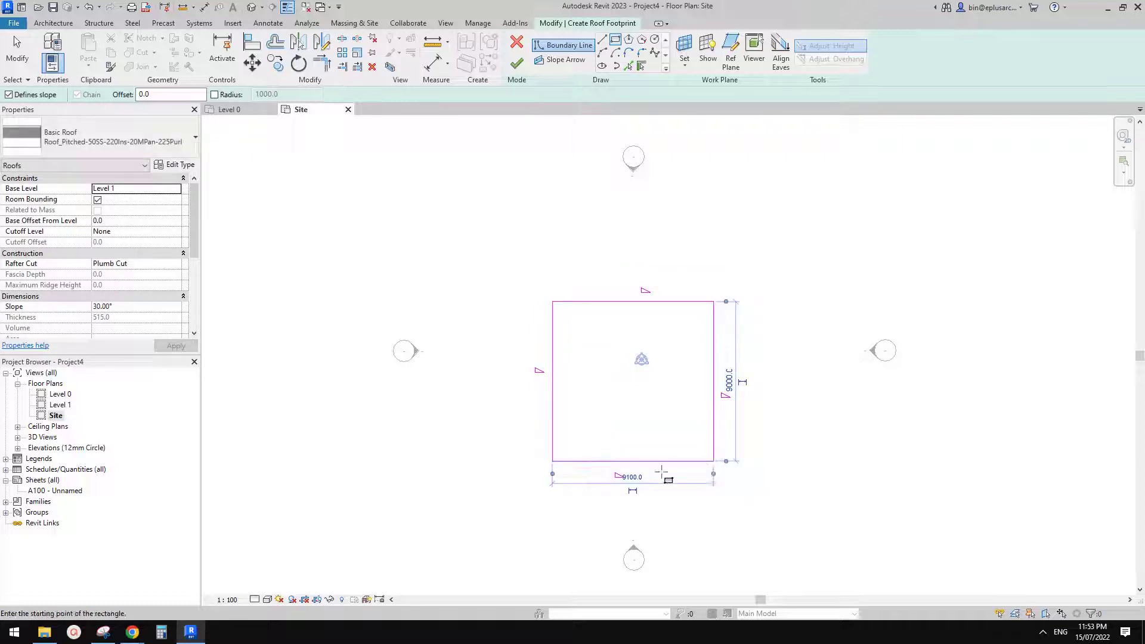
# Set the roof boundary rectangle's horizontal width to 9000 mm
pyautogui.click(632, 477)
pyautogui.write('9000')
pyautogui.press('Return')
pyautogui.scroll(2, 769, 462)
pyautogui.press('Escape')
pyautogui.press('Escape')
# Turn off Defines Slope for all four boundary lines and finish the roof footprint
pyautogui.moveTo(734, 371); pyautogui.dragTo(750, 365, button='middle')
pyautogui.click(709, 337)
pyautogui.click(734, 326)
pyautogui.moveTo(752, 237); pyautogui.dragTo(537, 498)
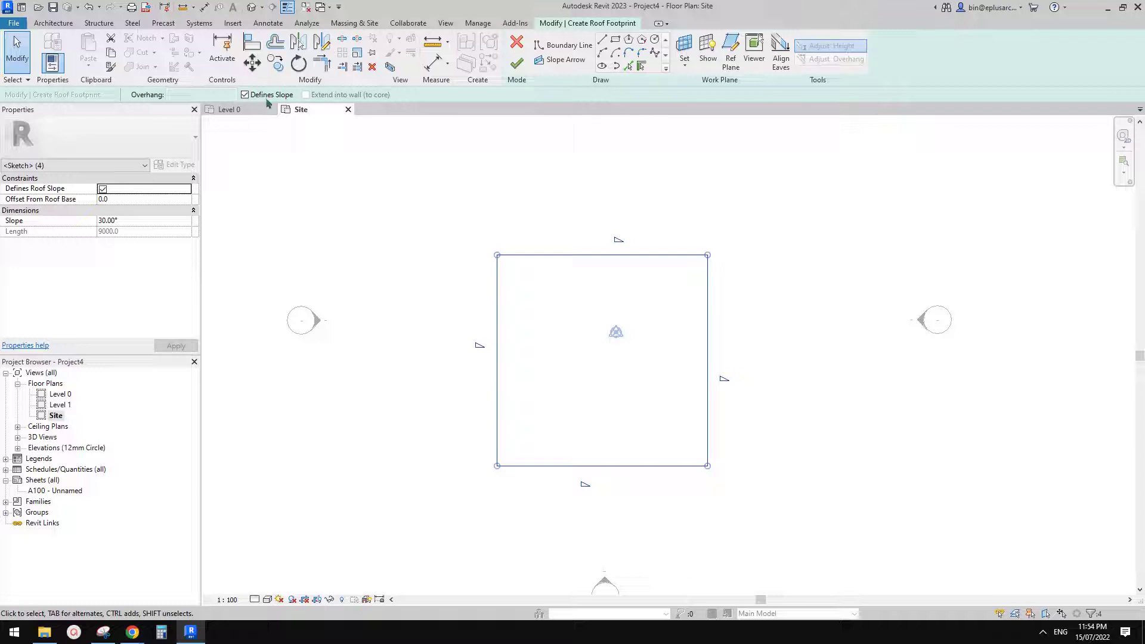
pyautogui.click(517, 62)
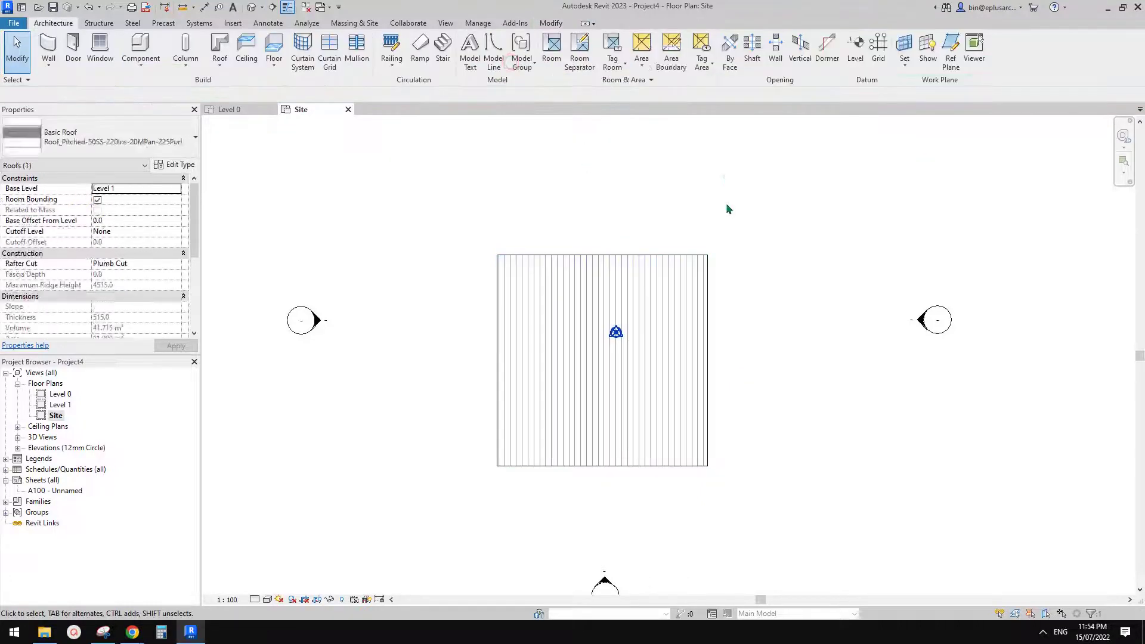
pyautogui.click(642, 303)
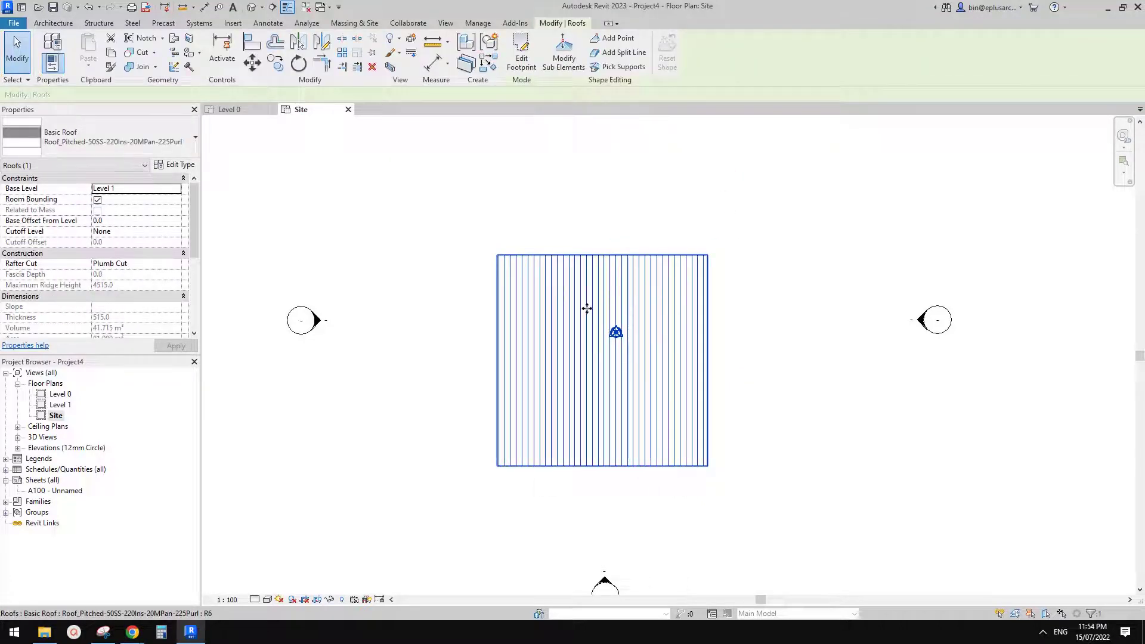
pyautogui.press('Escape')
# Open the 3D view and change the roof's type to Roof_Generic-125mm
pyautogui.click(251, 7)
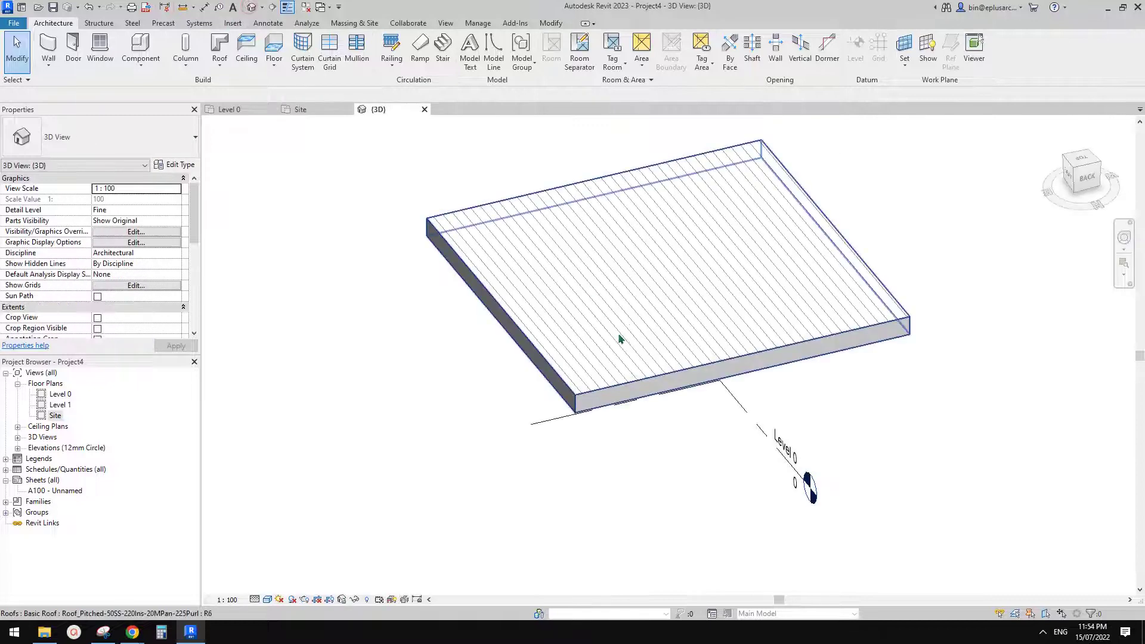
pyautogui.click(619, 339)
pyautogui.click(114, 134)
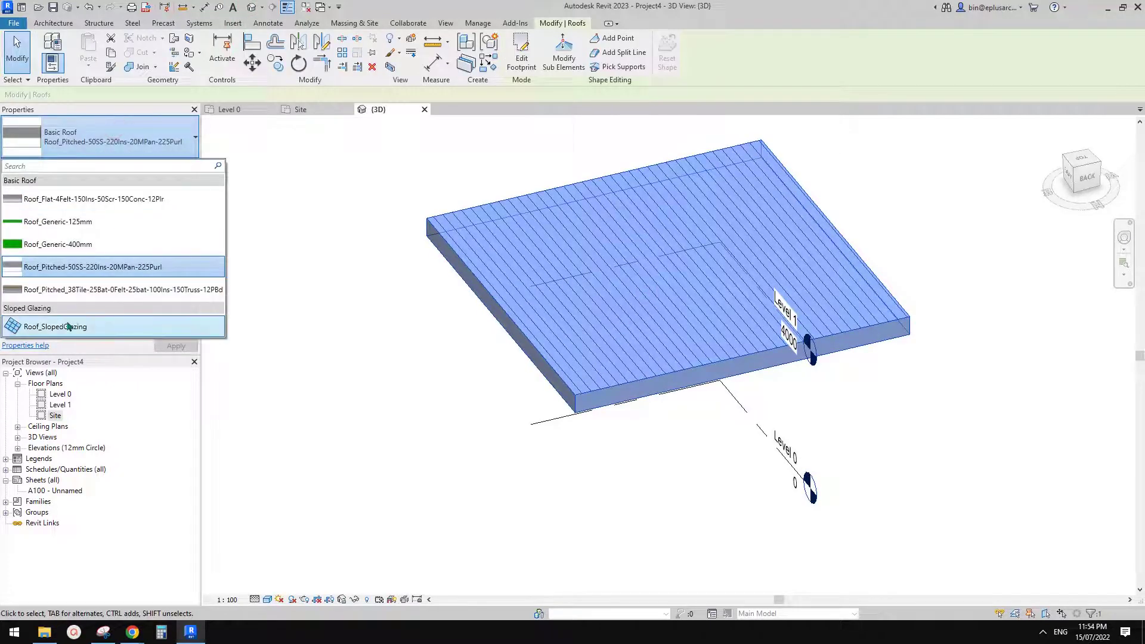
pyautogui.click(78, 228)
pyautogui.press('Escape')
# Examine the flat roof slab from several sides in the 3D view
pyautogui.click(671, 350)
pyautogui.keyDown('shift'); pyautogui.moveTo(654, 394); pyautogui.dragTo(737, 362, button='middle'); pyautogui.keyUp('shift')
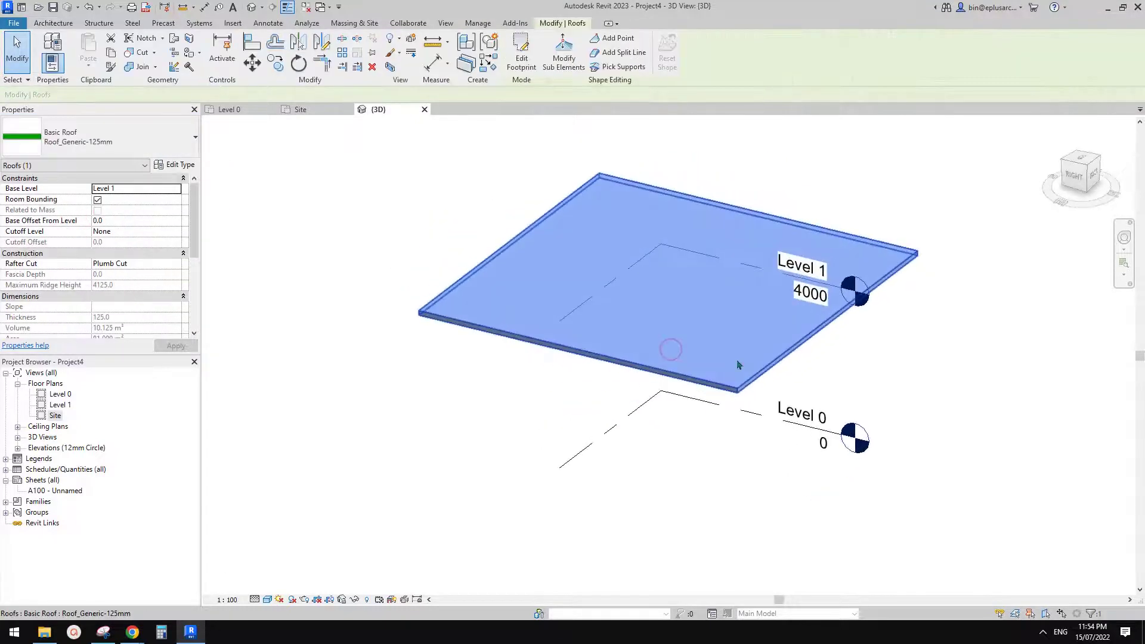
pyautogui.press('Escape')
pyautogui.scroll(2, 968, 378)
pyautogui.moveTo(938, 360); pyautogui.dragTo(995, 387, button='middle')
pyautogui.click(849, 296)
pyautogui.keyDown('shift'); pyautogui.moveTo(832, 349); pyautogui.dragTo(632, 343, button='middle'); pyautogui.keyUp('shift')
pyautogui.press('Escape')
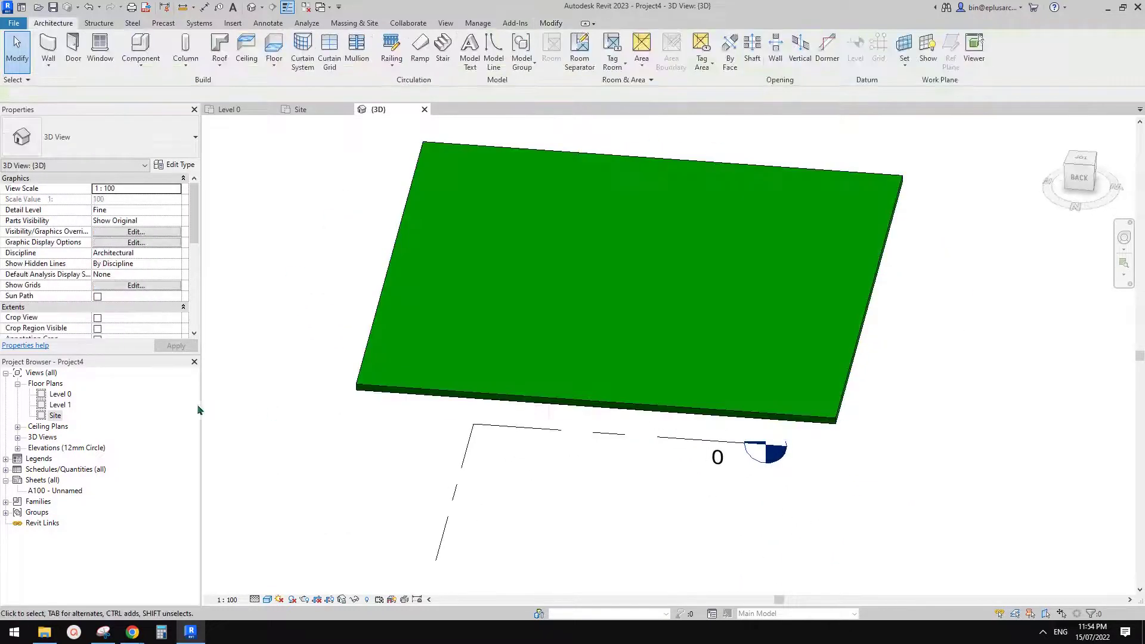
# Reopen the Site floor plan and switch to the Google Docs reference to examine the dome's plan image with its central opening
pyautogui.doubleClick(55, 414)
pyautogui.scroll(2, 582, 378)
pyautogui.moveTo(138, 629)
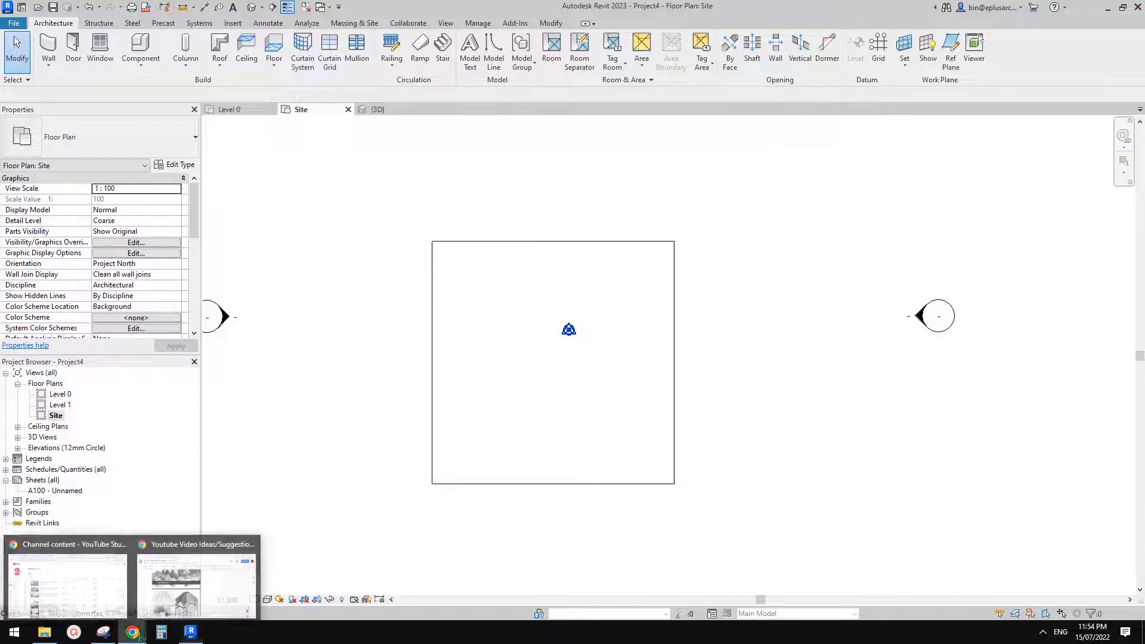
pyautogui.click(191, 590)
pyautogui.scroll(-2, 430, 419)
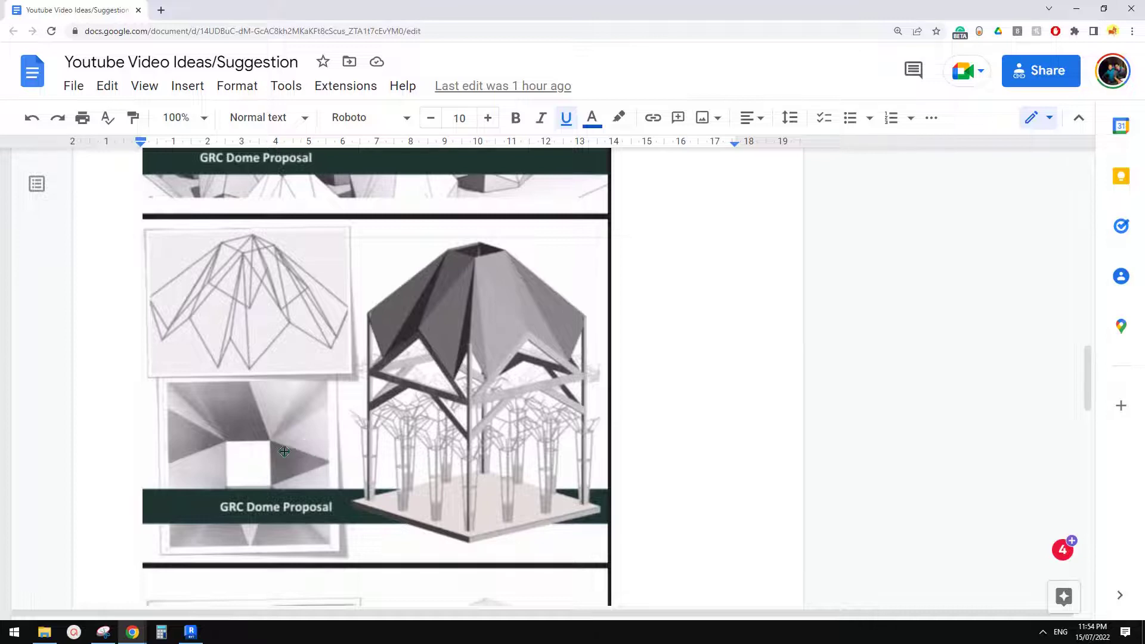
# Switch back to Revit, open the square roof's footprint for editing and start the Offset command
pyautogui.click(197, 633)
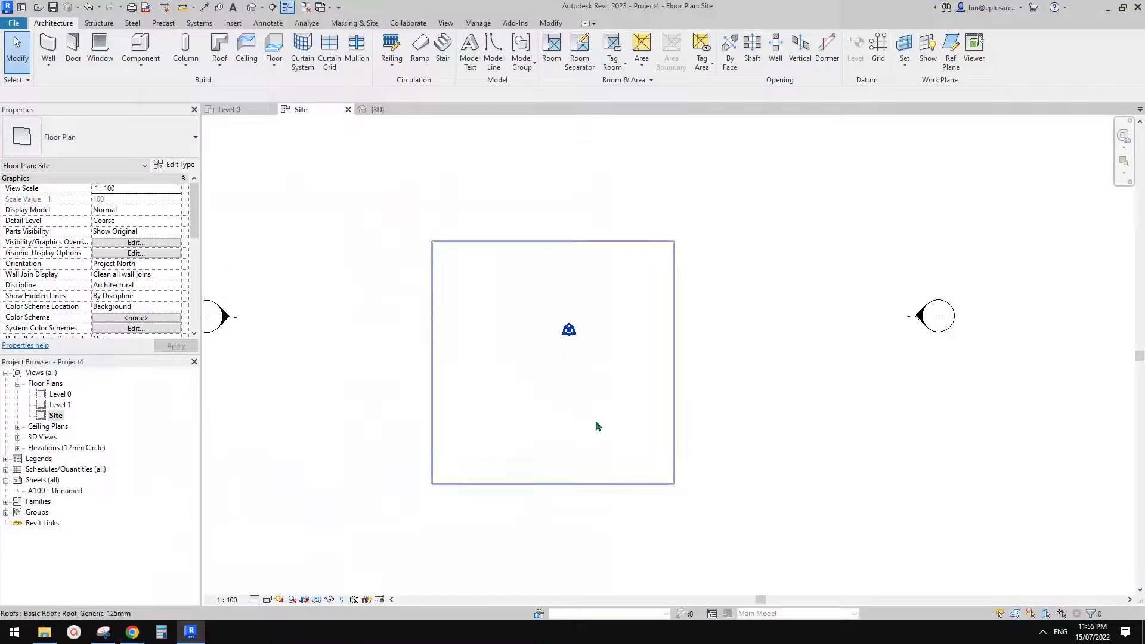
pyautogui.doubleClick(673, 287)
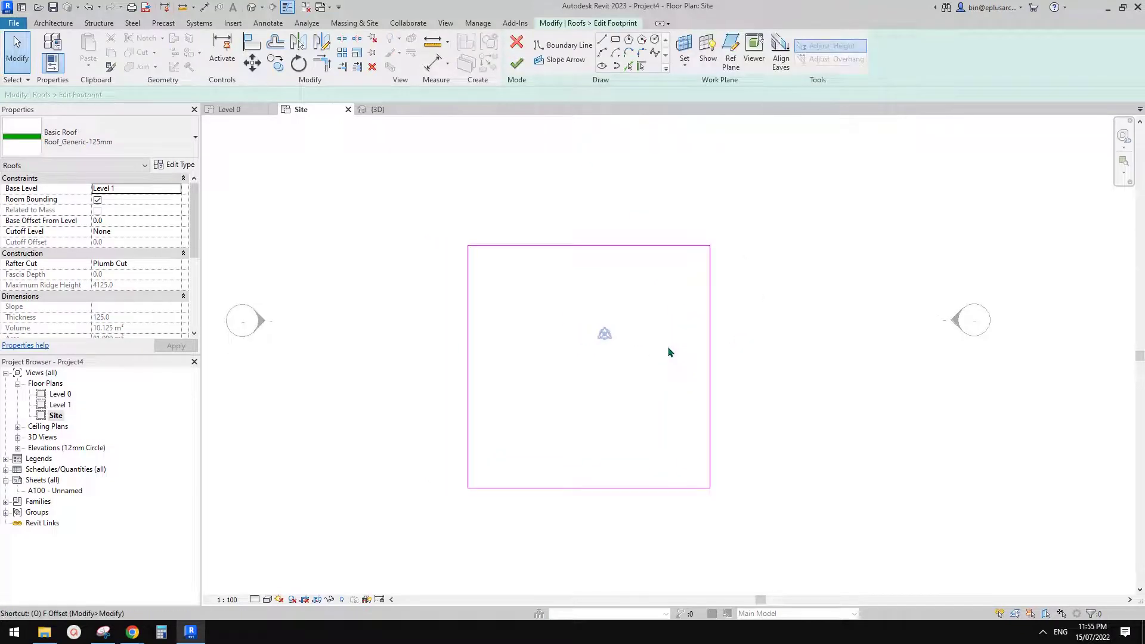
pyautogui.press('o')
pyautogui.press('f')
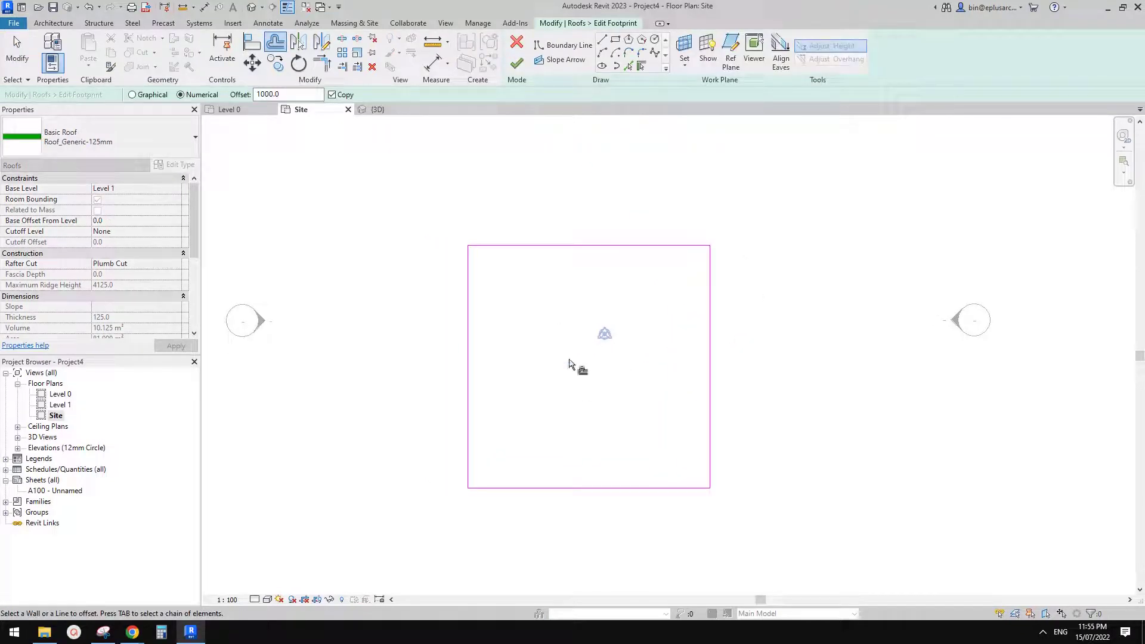
# Try a 3000 mm inward offset of the entire square roof boundary
pyautogui.doubleClick(283, 94)
pyautogui.write('300')
pyautogui.doubleClick(271, 94)
pyautogui.write('3000')
pyautogui.click(676, 189)
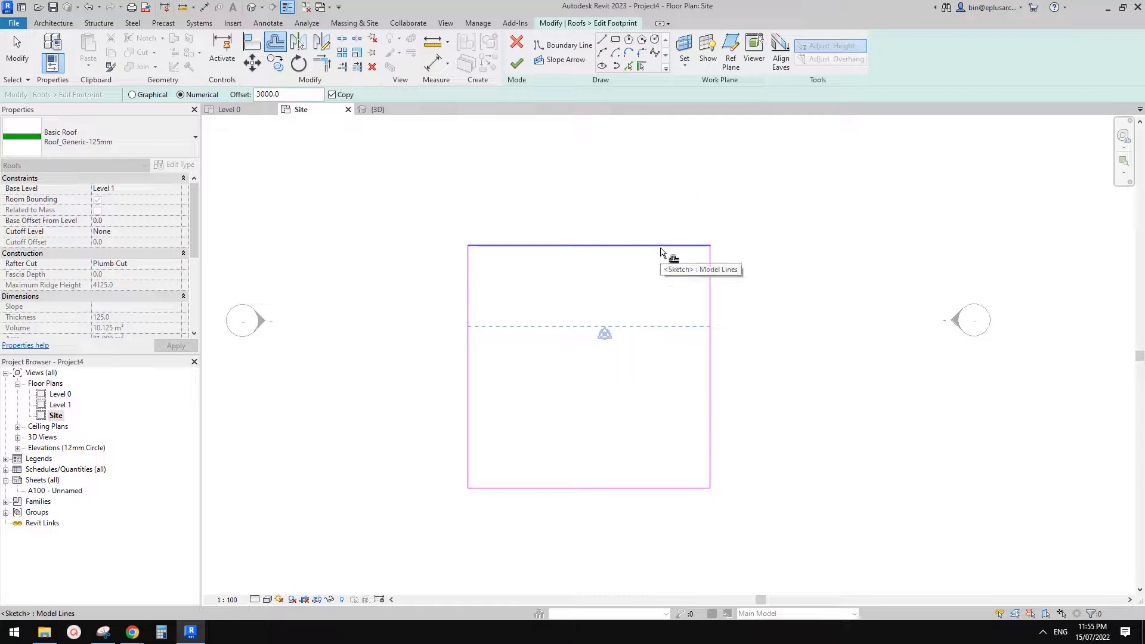
pyautogui.press('Tab')
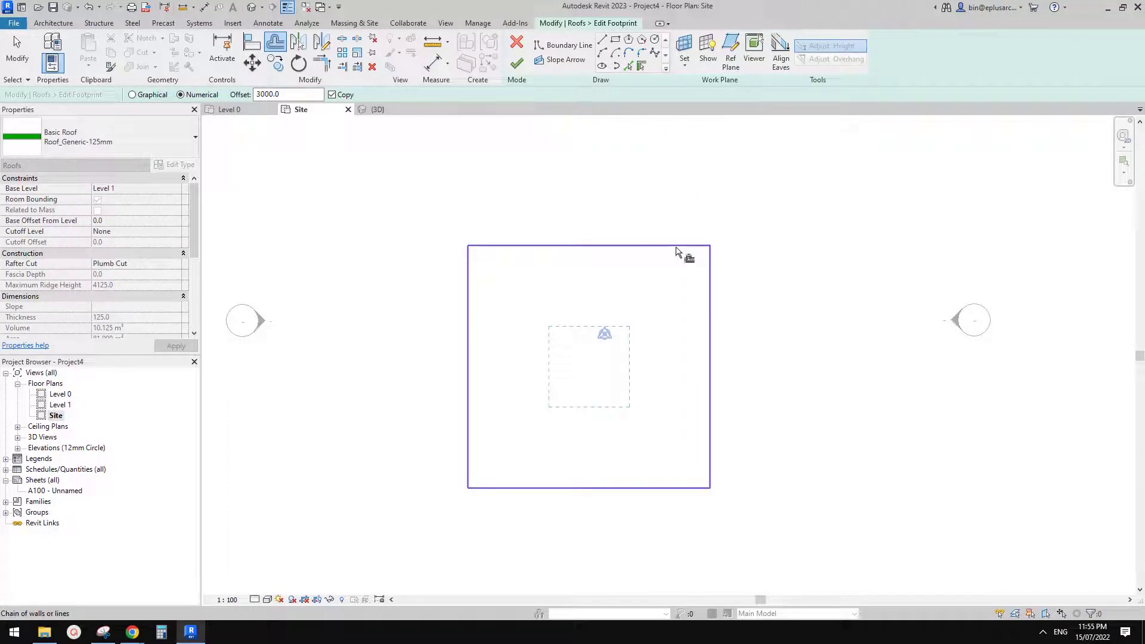
# Offset a copy of the entire square roof boundary 3500 mm inward to outline the central opening
pyautogui.moveTo(288, 94); pyautogui.dragTo(197, 87)
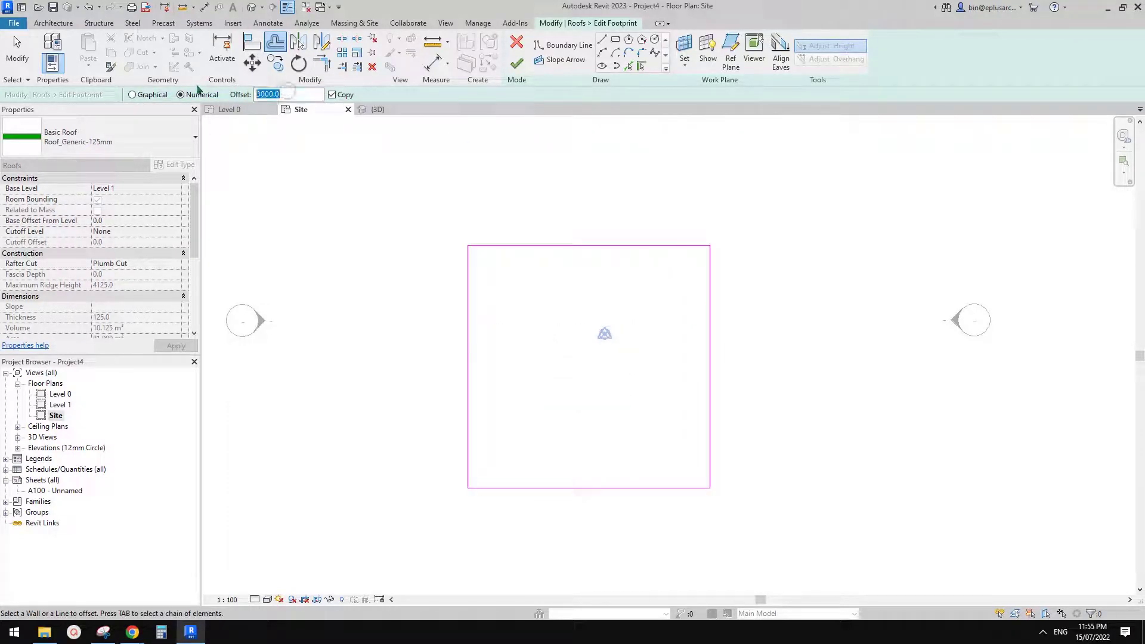
pyautogui.write('3500')
pyautogui.press('Tab')
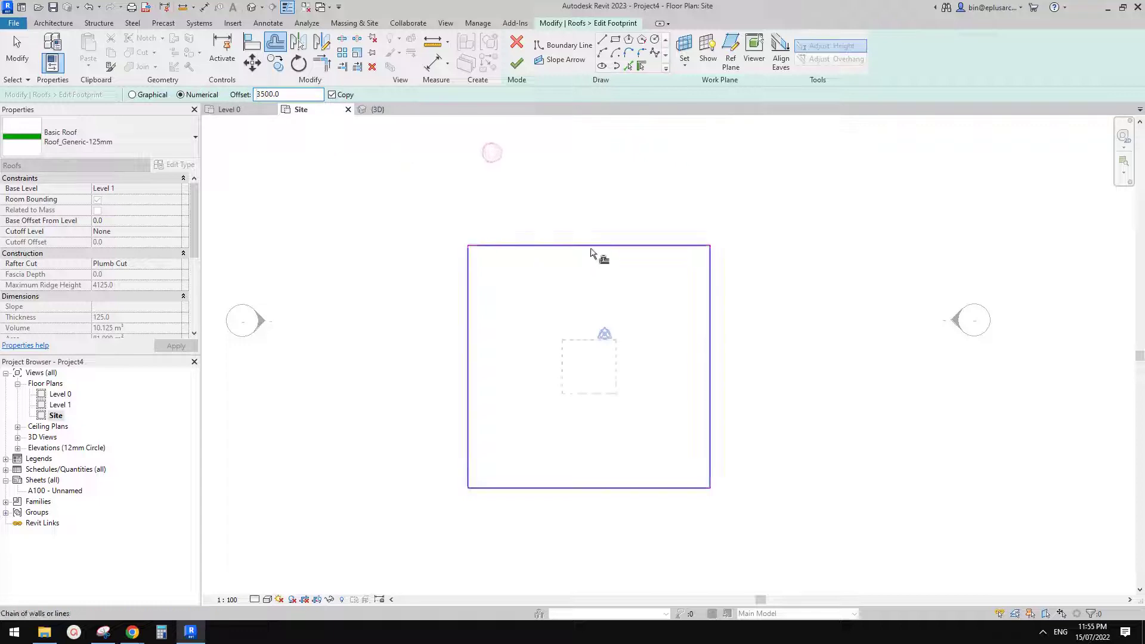
pyautogui.click(591, 253)
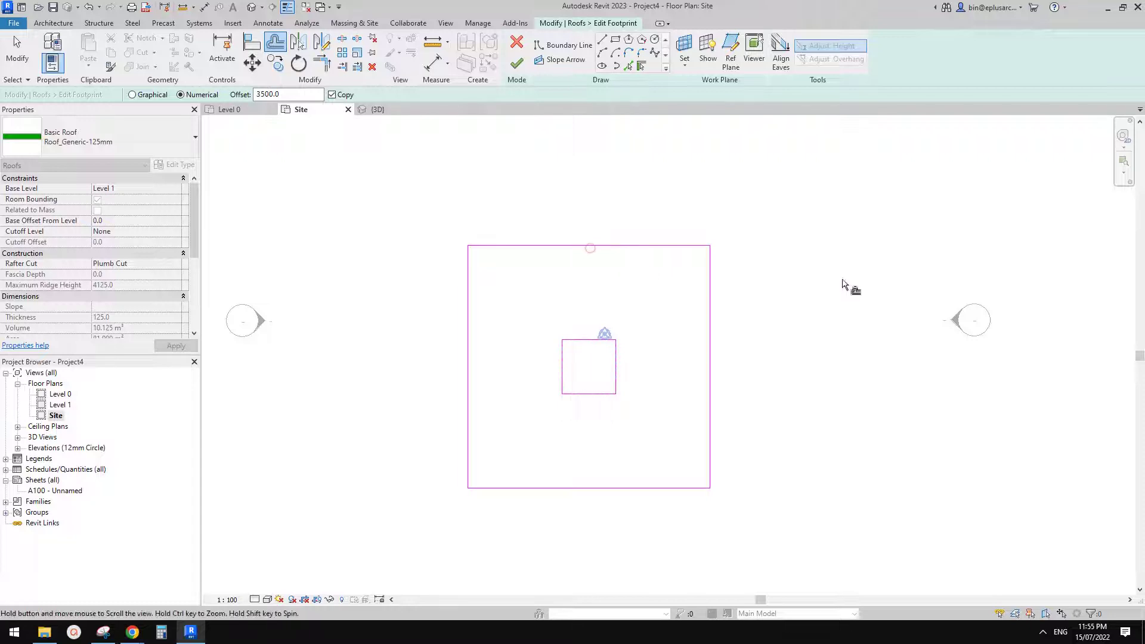
pyautogui.press('Escape')
pyautogui.press('Escape')
pyautogui.scroll(2, 635, 425)
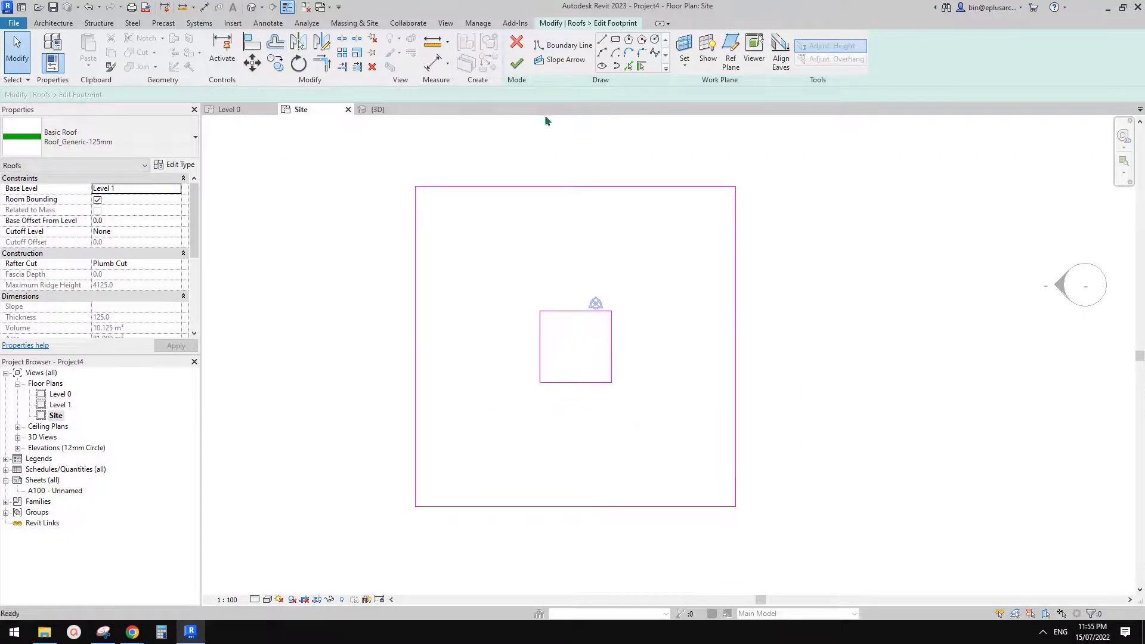
# Finish the roof's footprint edit with the inner square as the central opening
pyautogui.click(518, 65)
pyautogui.moveTo(655, 267); pyautogui.dragTo(669, 222, button='middle')
pyautogui.press('Escape')
pyautogui.moveTo(675, 294); pyautogui.dragTo(686, 319, button='middle')
pyautogui.moveTo(661, 252); pyautogui.dragTo(684, 296, button='middle')
pyautogui.press('d')
pyautogui.press('i')
pyautogui.press('Escape')
pyautogui.press('d')
pyautogui.scroll(-1, 662, 295)
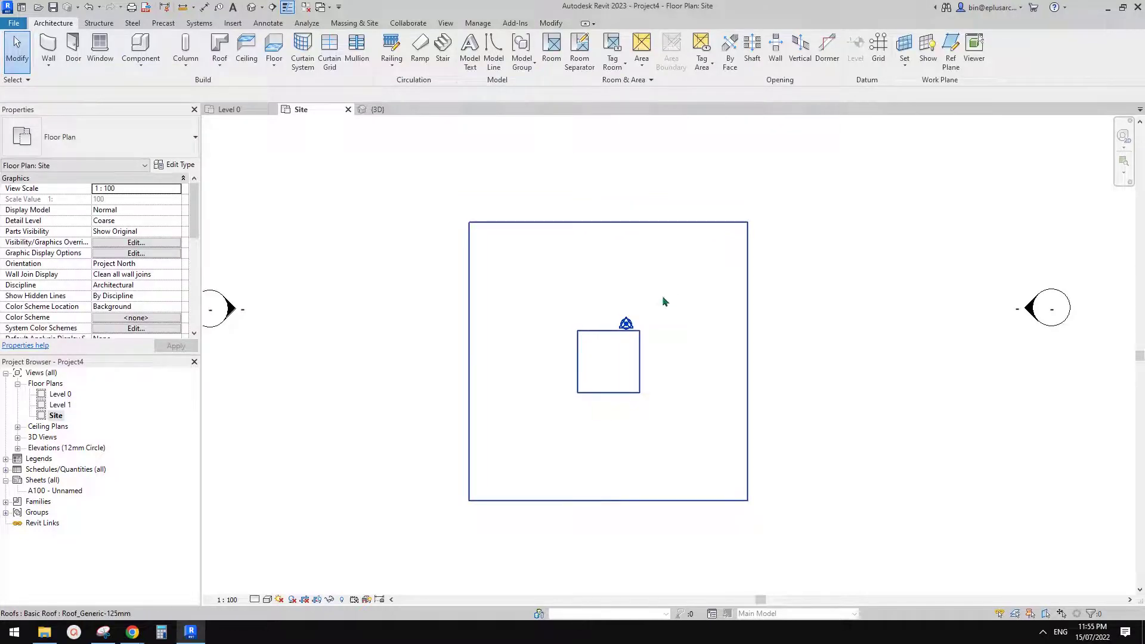
# Draw a horizontal reference plane from midway between the opening's upper right corner and the roof's upper edge to beyond the roof's right edge
pyautogui.press('r')
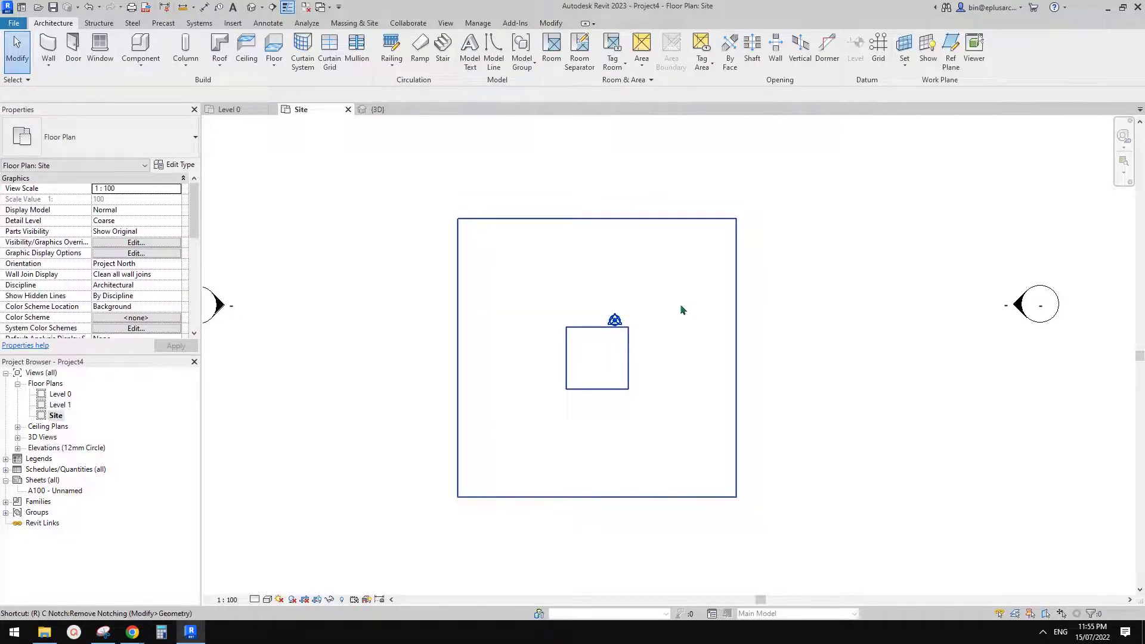
pyautogui.press('p')
pyautogui.scroll(1, 604, 305)
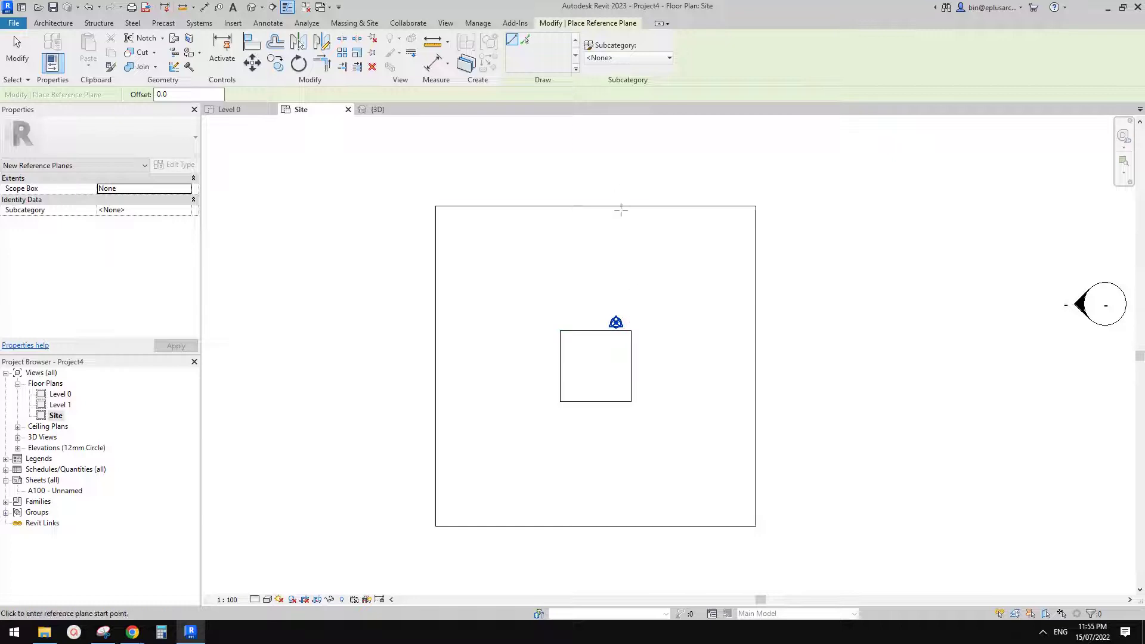
pyautogui.moveTo(655, 269); pyautogui.dragTo(658, 273, button='middle')
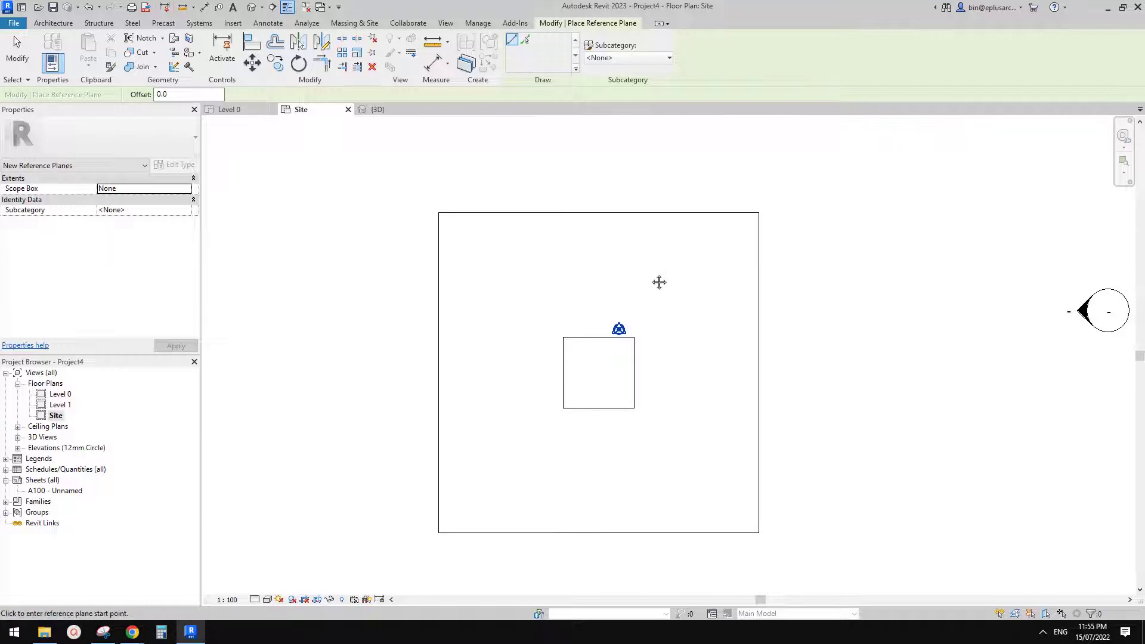
pyautogui.click(634, 337)
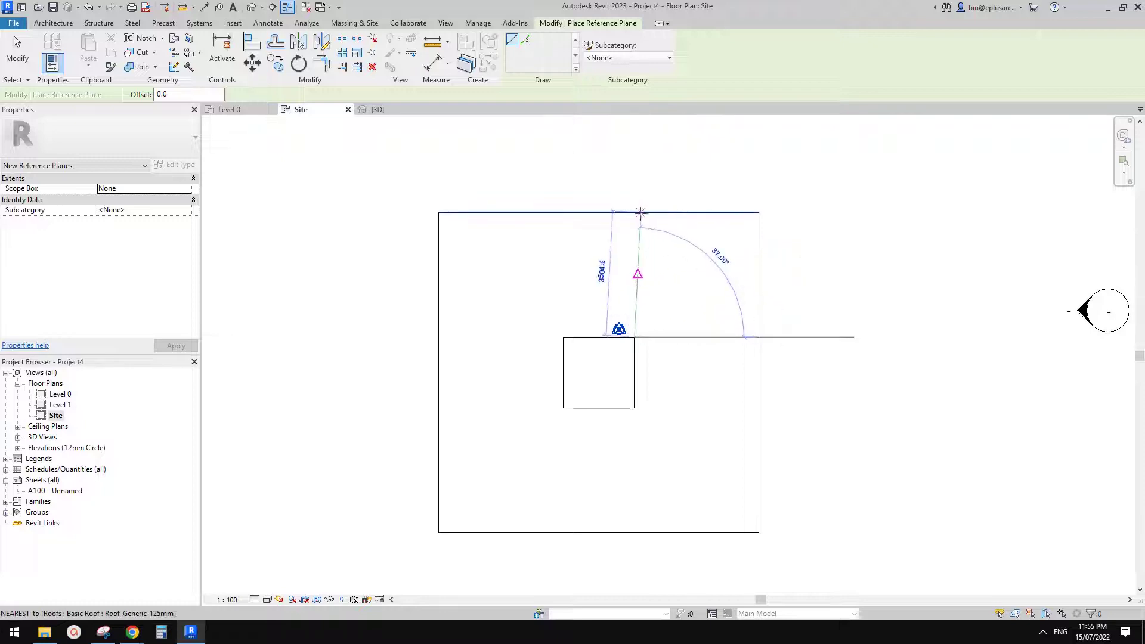
pyautogui.click(634, 213)
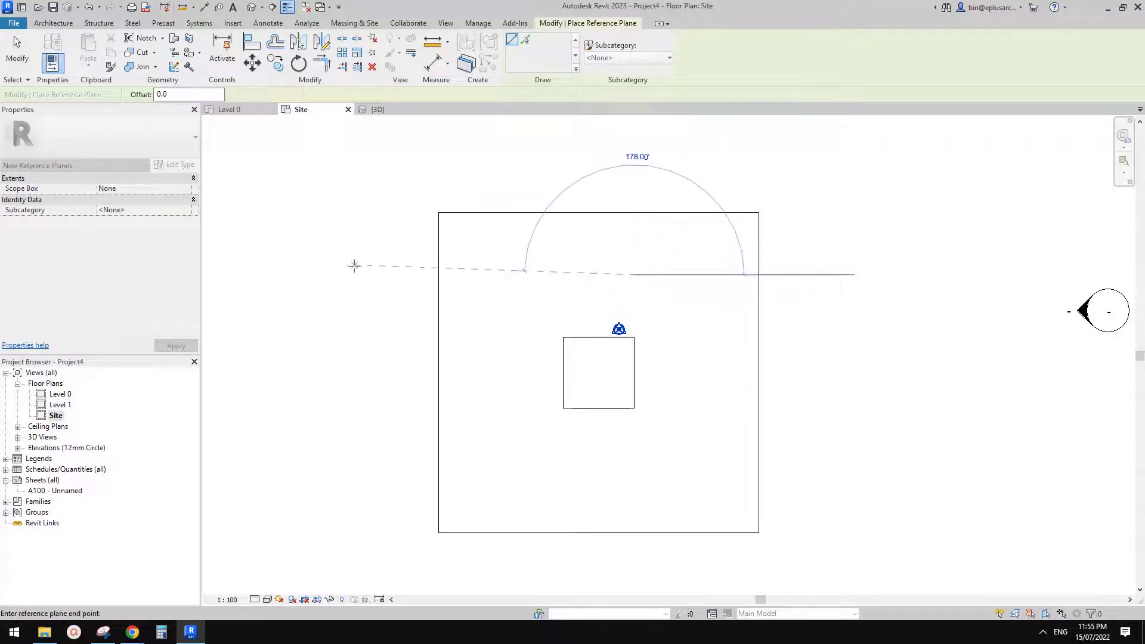
pyautogui.click(830, 274)
pyautogui.press('Escape')
pyautogui.press('Escape')
# Extend the upper horizontal reference plane past the roof's left edge so it spans the whole roof
pyautogui.click(793, 276)
pyautogui.moveTo(634, 274); pyautogui.dragTo(394, 274)
pyautogui.moveTo(682, 285)
pyautogui.mouseDown(button='middle')
pyautogui.moveTo(696, 273)
pyautogui.moveTo(685, 277)
pyautogui.mouseUp(button='middle')
# Draw a second horizontal reference plane rightward from the midpoint between the lower right corners of the opening and the roof
pyautogui.press('r')
pyautogui.press('p')
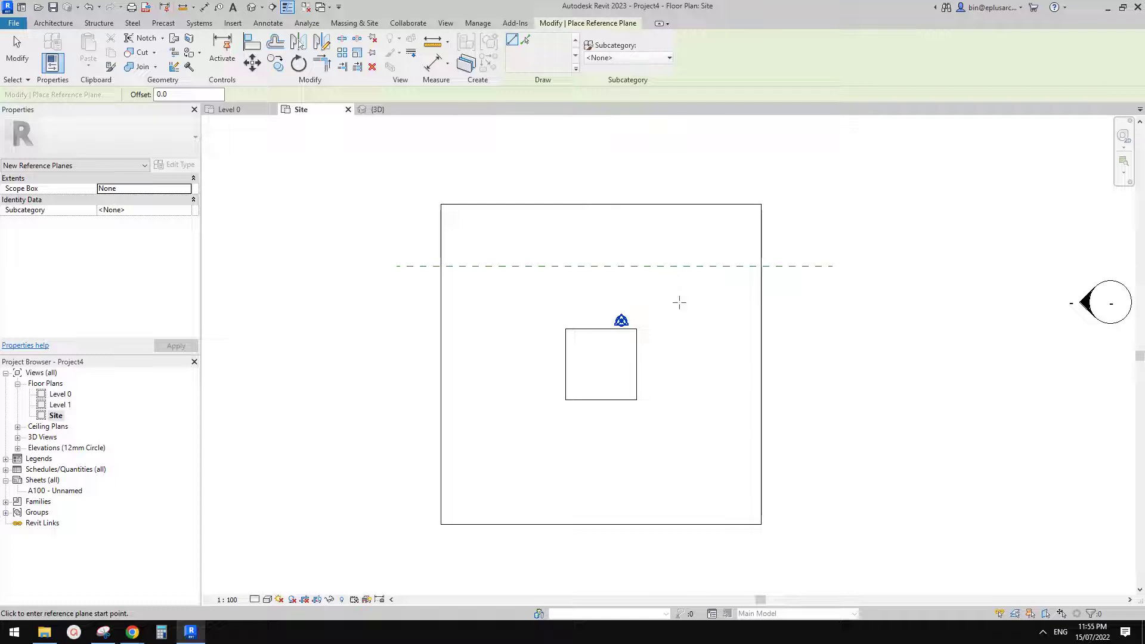
pyautogui.click(637, 400)
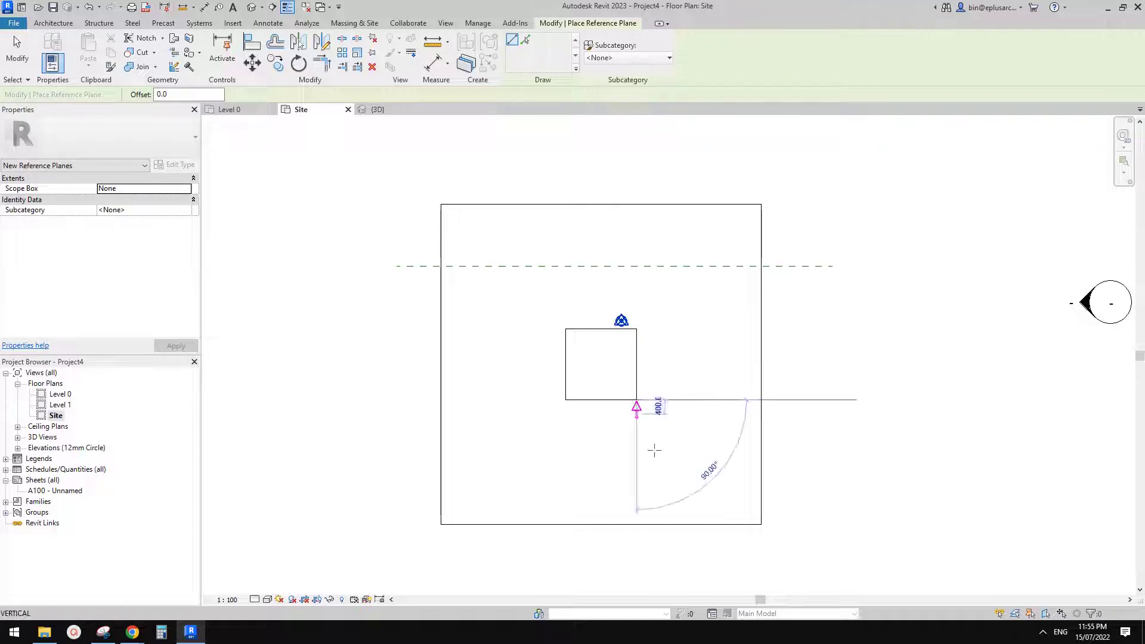
pyautogui.click(762, 524)
pyautogui.click(862, 461)
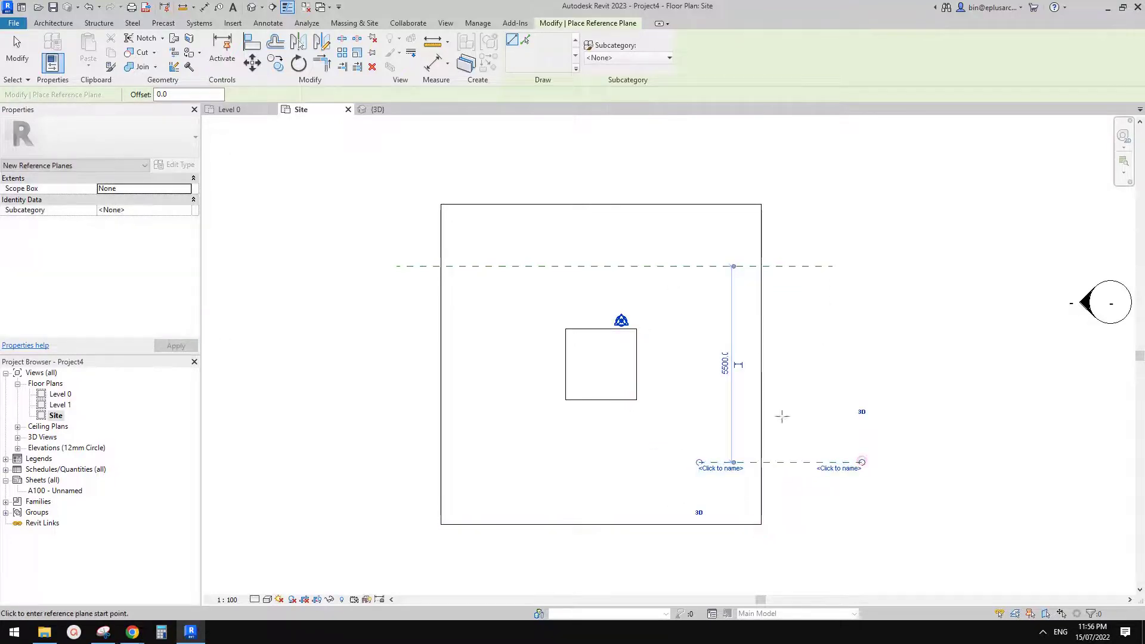
pyautogui.press('Escape')
pyautogui.press('Escape')
# Extend the lower horizontal reference plane past the roof's left edge
pyautogui.click(745, 464)
pyautogui.click(814, 463)
pyautogui.moveTo(699, 462); pyautogui.dragTo(402, 463)
pyautogui.press('Escape')
pyautogui.moveTo(725, 433); pyautogui.dragTo(731, 400, button='middle')
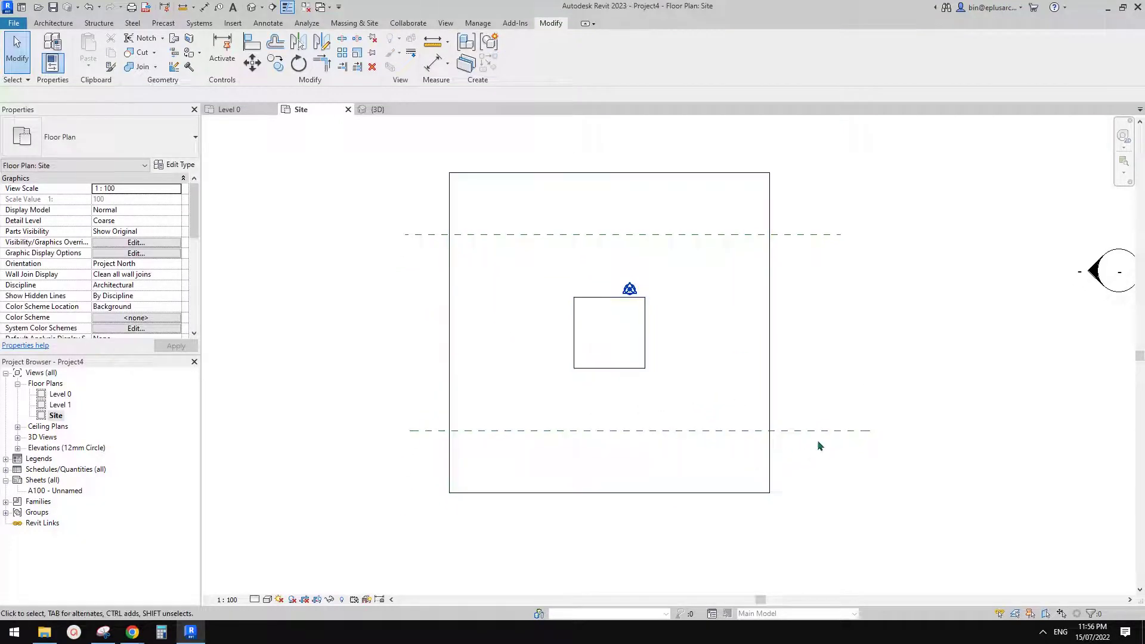
# Try to mirror both horizontal reference planes about the roof's diagonal without keeping the originals, and undo the mirror
pyautogui.click(819, 433)
pyautogui.keyDown('ctrl'); pyautogui.click(819, 236); pyautogui.keyUp('ctrl')
pyautogui.moveTo(775, 271); pyautogui.dragTo(783, 319, button='middle')
pyautogui.press('d')
pyautogui.press('m')
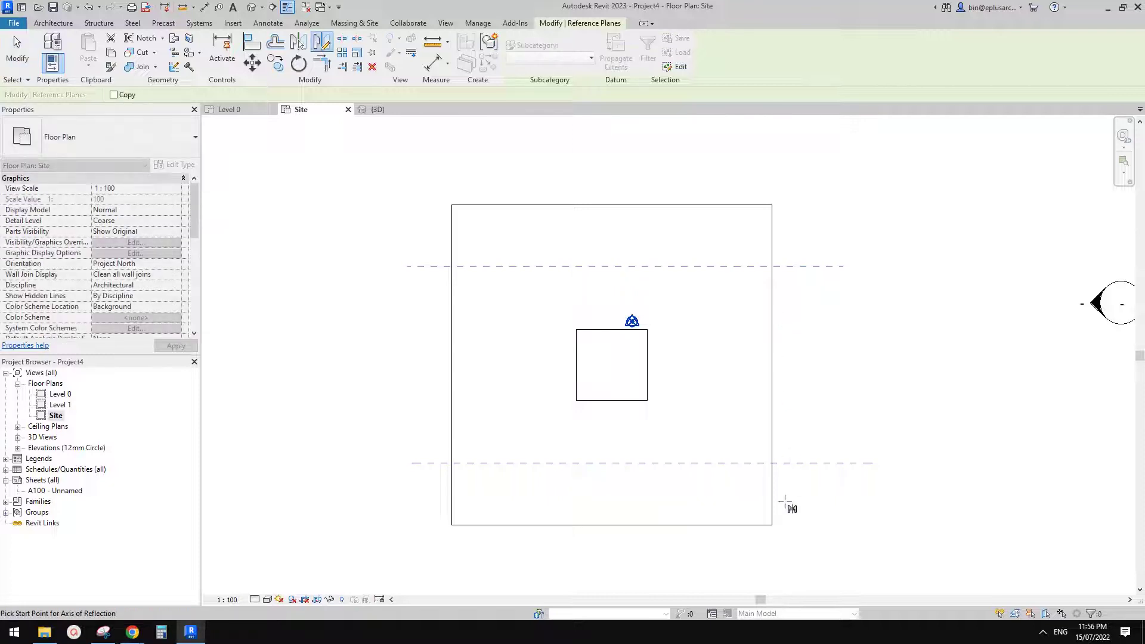
pyautogui.click(772, 525)
pyautogui.click(741, 496)
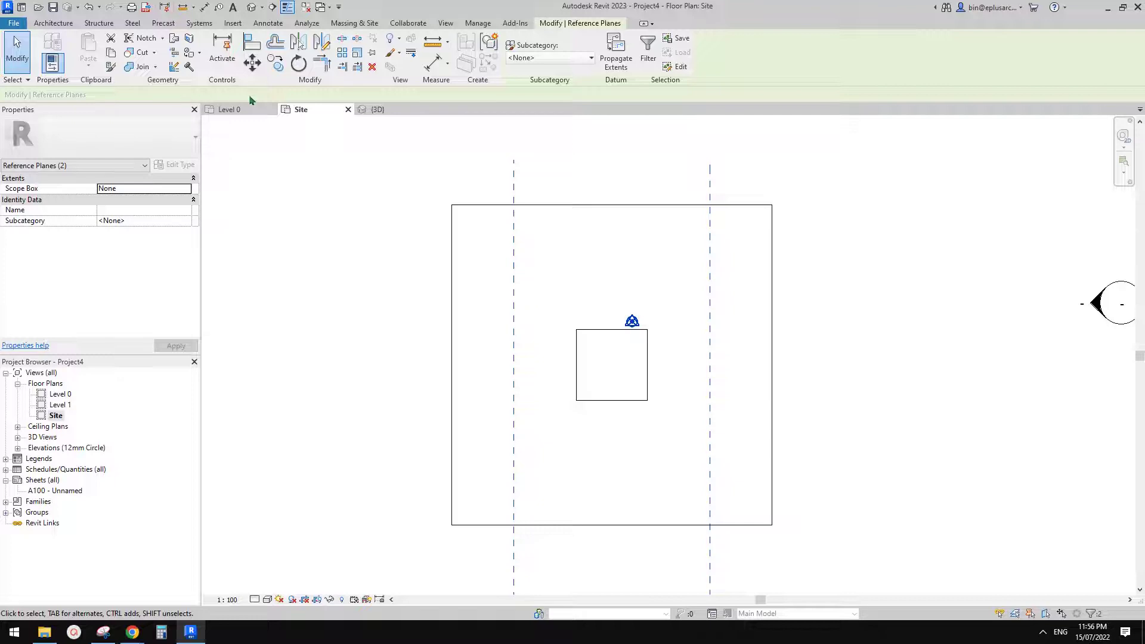
pyautogui.hotkey('ctrl', 'z')
# Mirror both horizontal reference planes about the roof's diagonal with copying enabled to create matching vertical planes
pyautogui.moveTo(897, 463); pyautogui.dragTo(827, 222)
pyautogui.moveTo(867, 187); pyautogui.dragTo(830, 465)
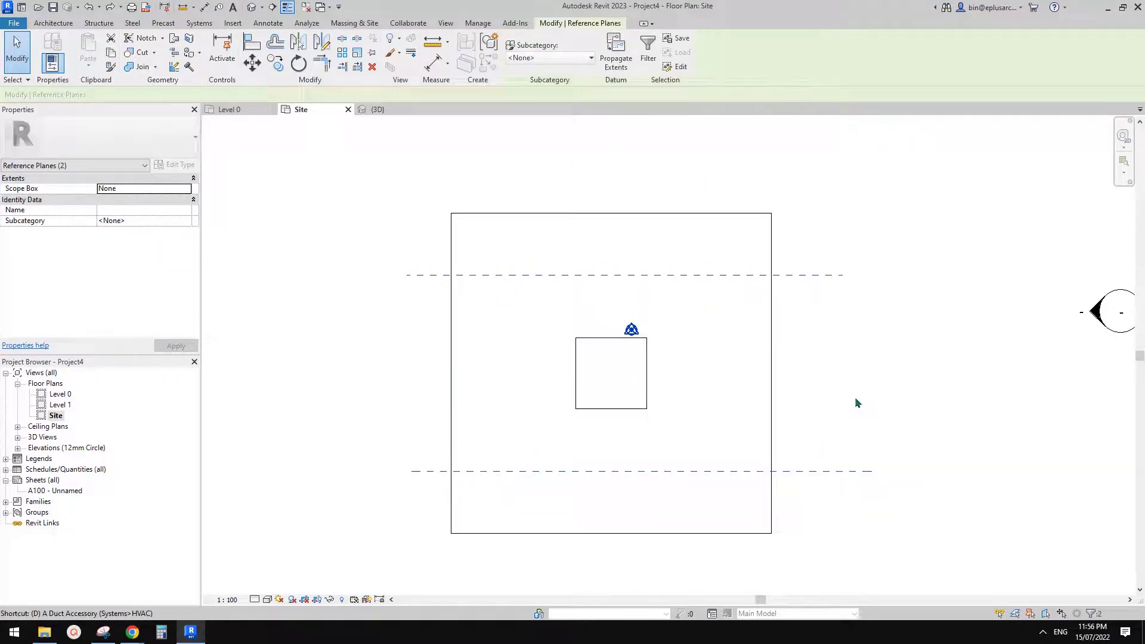
pyautogui.press('d')
pyautogui.press('m')
pyautogui.click(113, 94)
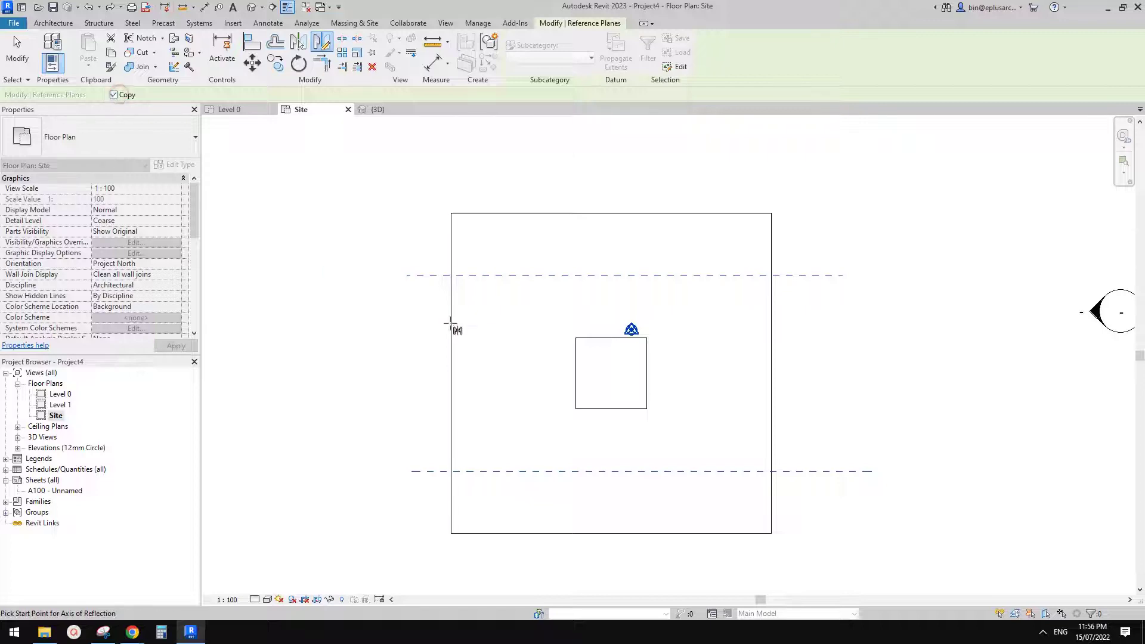
pyautogui.click(771, 533)
pyautogui.click(731, 498)
pyautogui.moveTo(815, 343); pyautogui.dragTo(893, 296, button='middle')
pyautogui.moveTo(843, 337); pyautogui.dragTo(855, 336, button='middle')
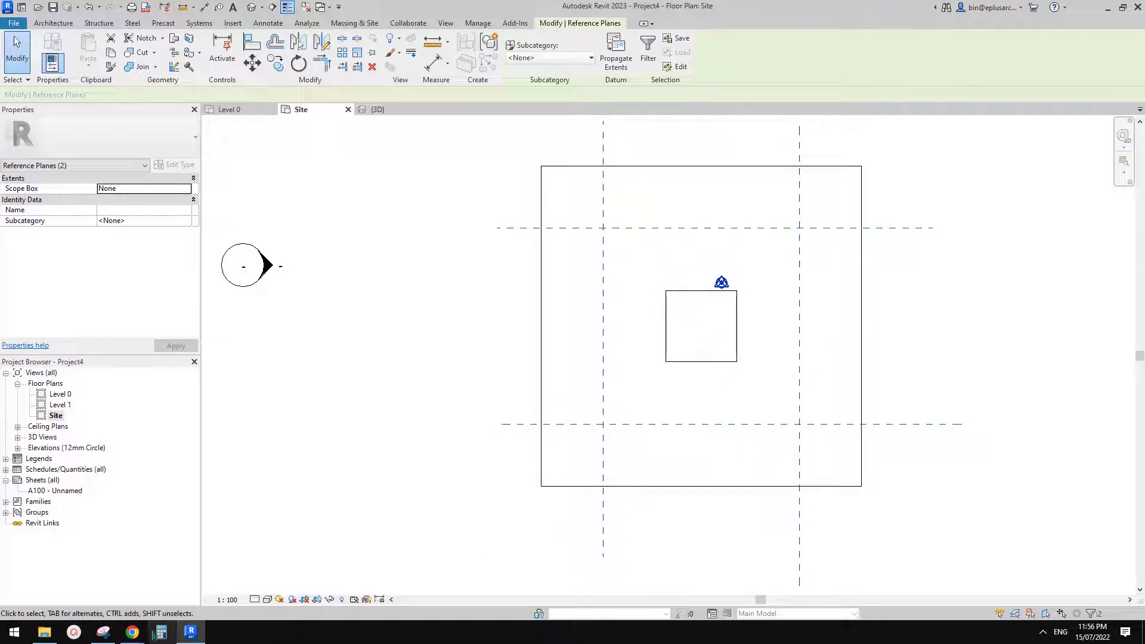
# Switch to the Google Docs reference to examine the dome's plan image, and return to Revit
pyautogui.moveTo(132, 632)
pyautogui.click(189, 581)
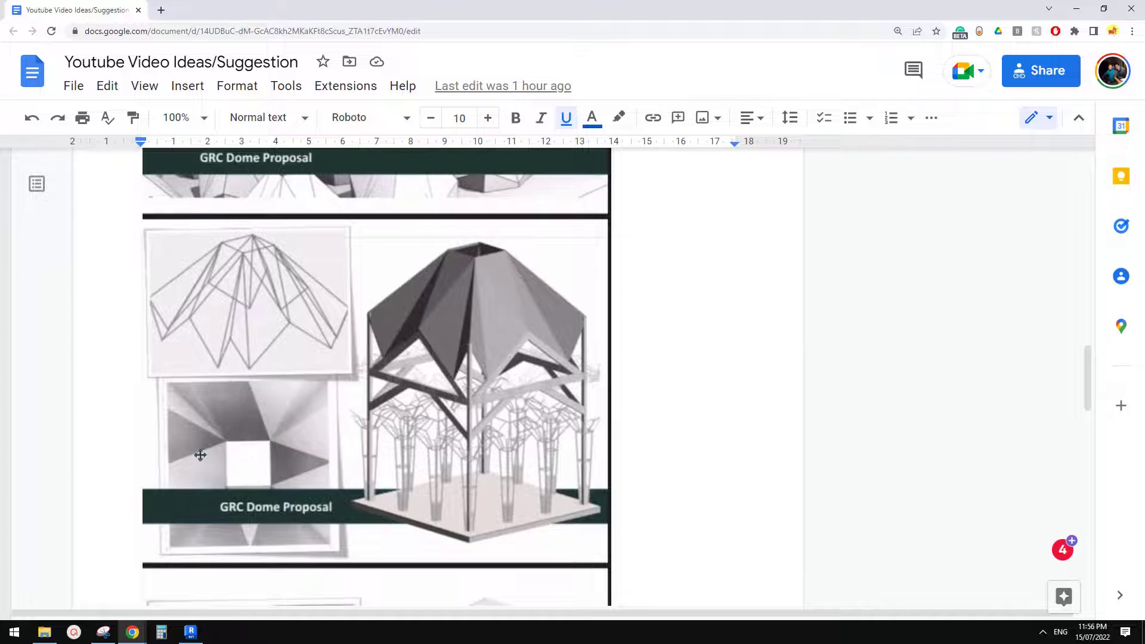
pyautogui.click(191, 632)
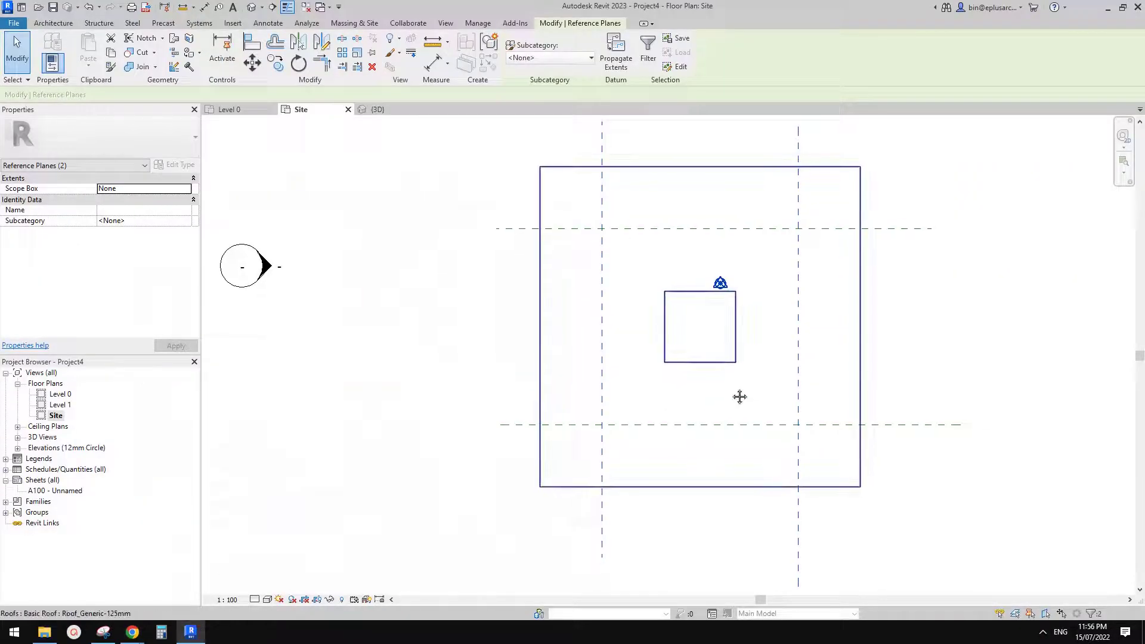
# Add roof split lines from the opening's right corners to the right edge's midpoint, and from its upper right corner to two reference plane intersections
pyautogui.click(682, 188)
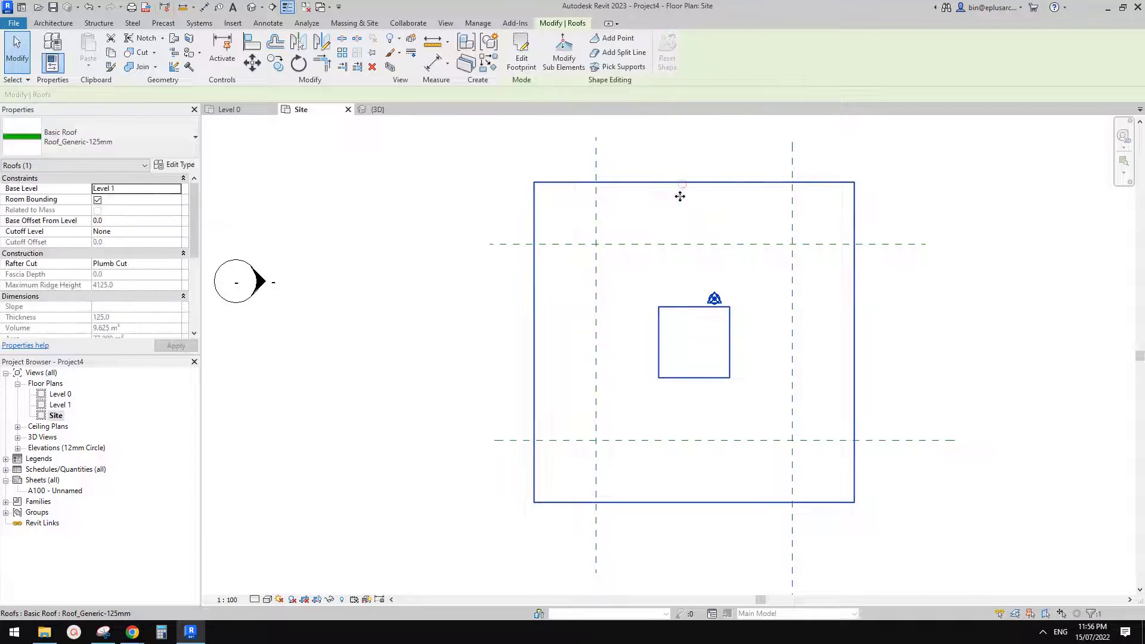
pyautogui.click(569, 70)
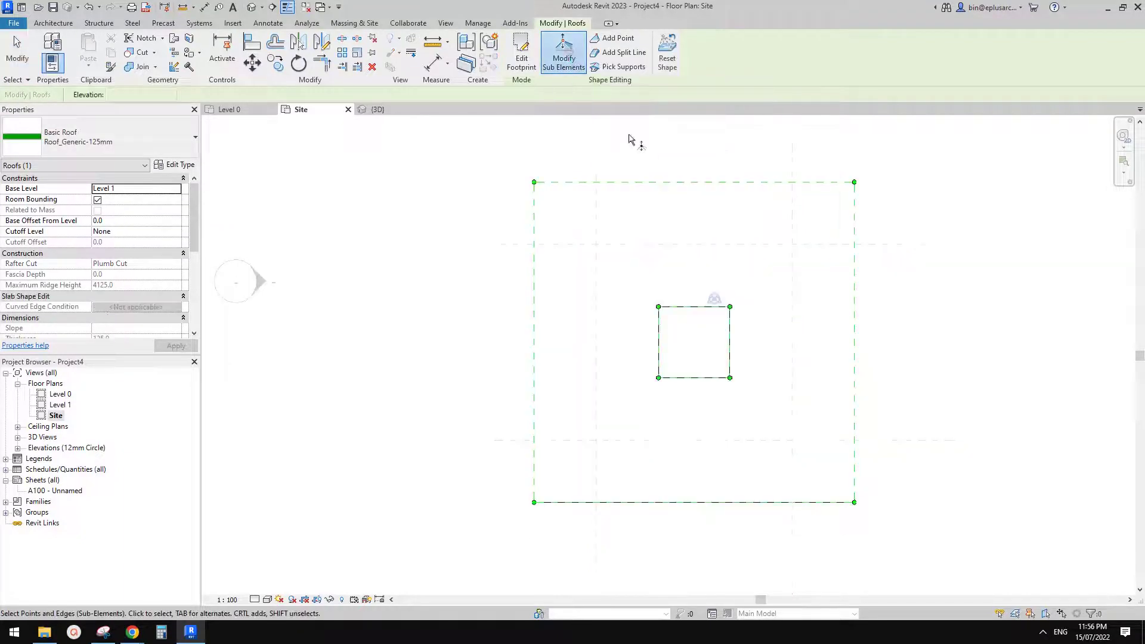
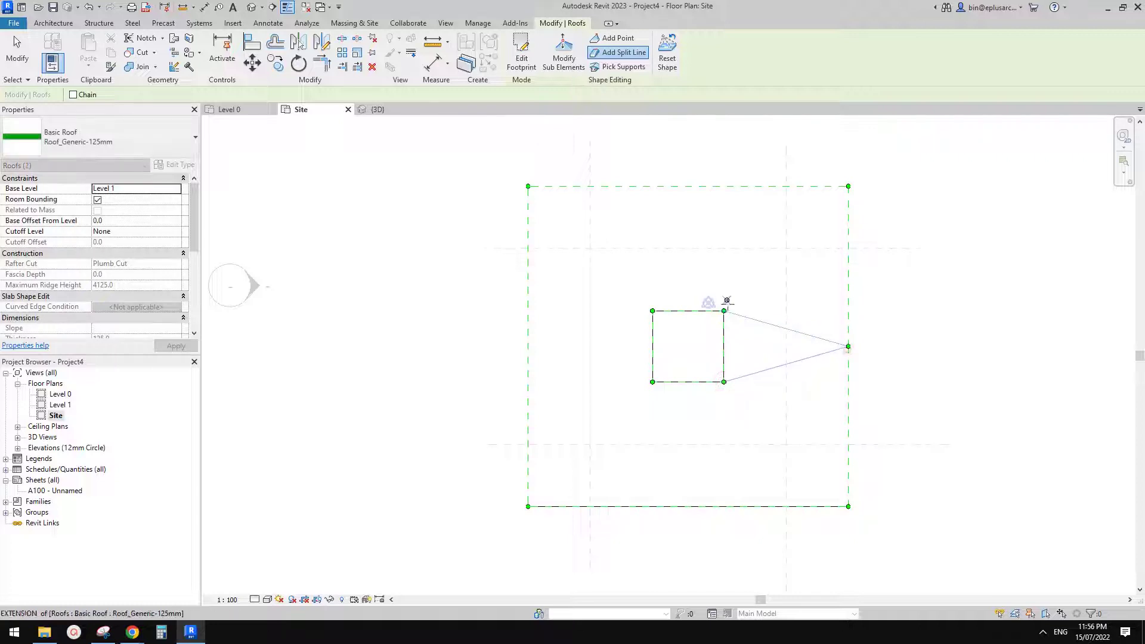
pyautogui.click(724, 311)
pyautogui.click(848, 249)
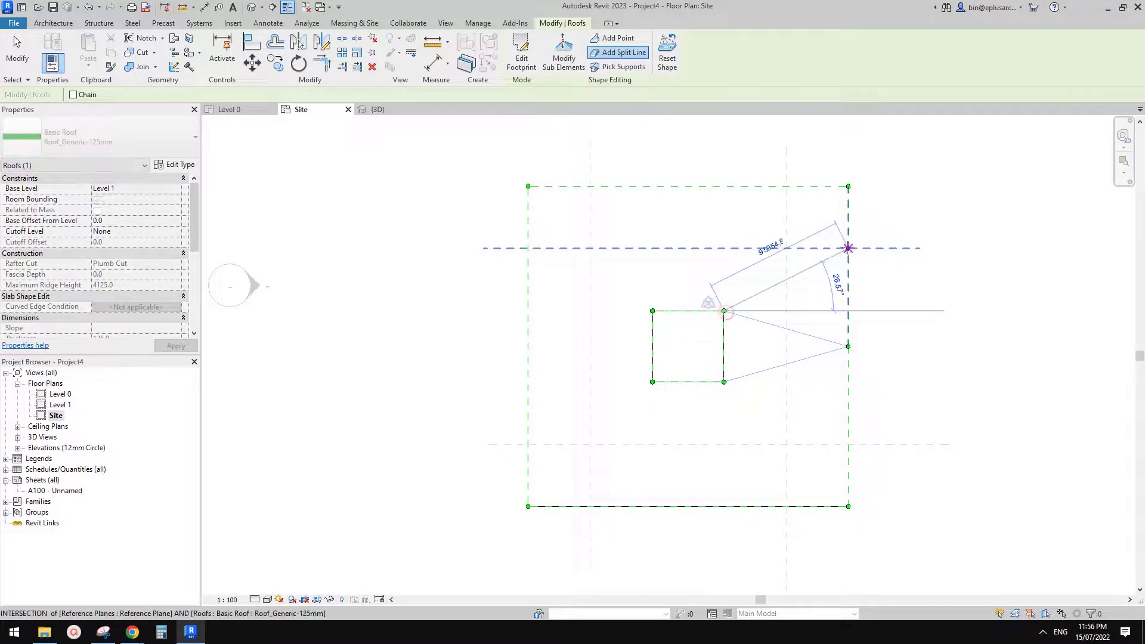
pyautogui.click(724, 310)
pyautogui.click(786, 187)
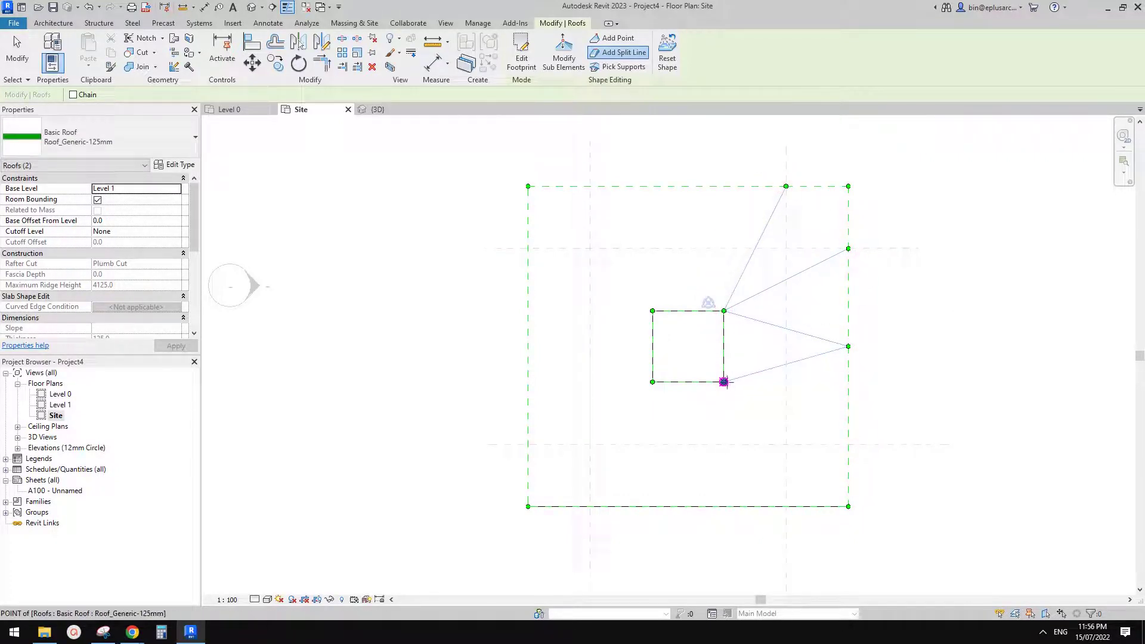
# Add split lines from the opening's lower right corner to the nearby reference plane intersections on the roof's right and lower edges
pyautogui.click(724, 382)
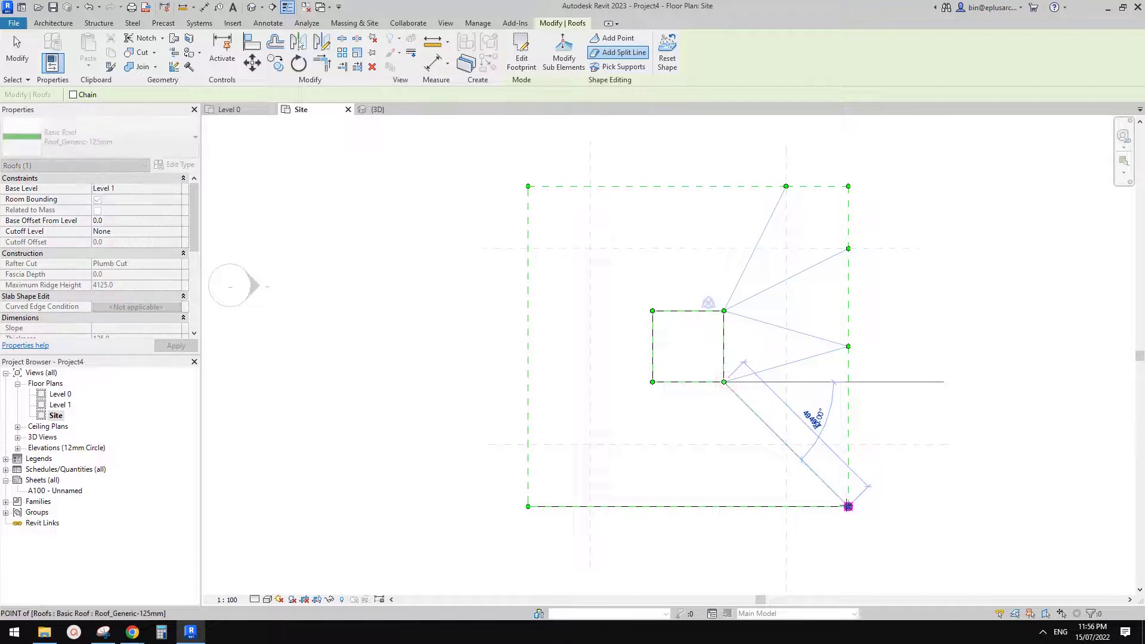
pyautogui.click(848, 444)
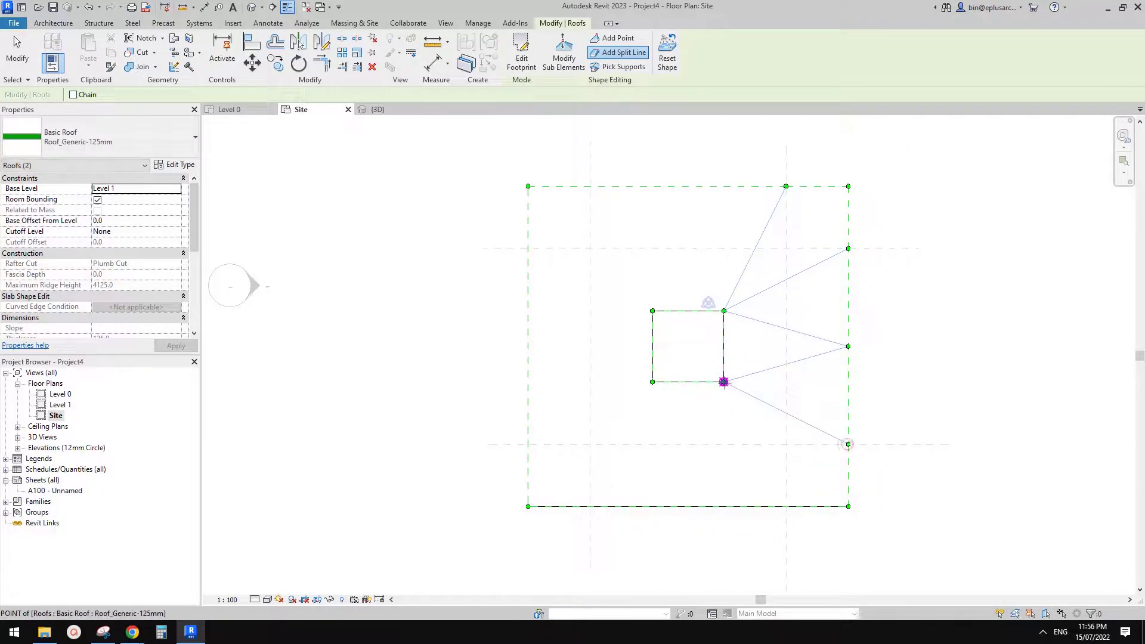
pyautogui.click(724, 382)
pyautogui.click(786, 506)
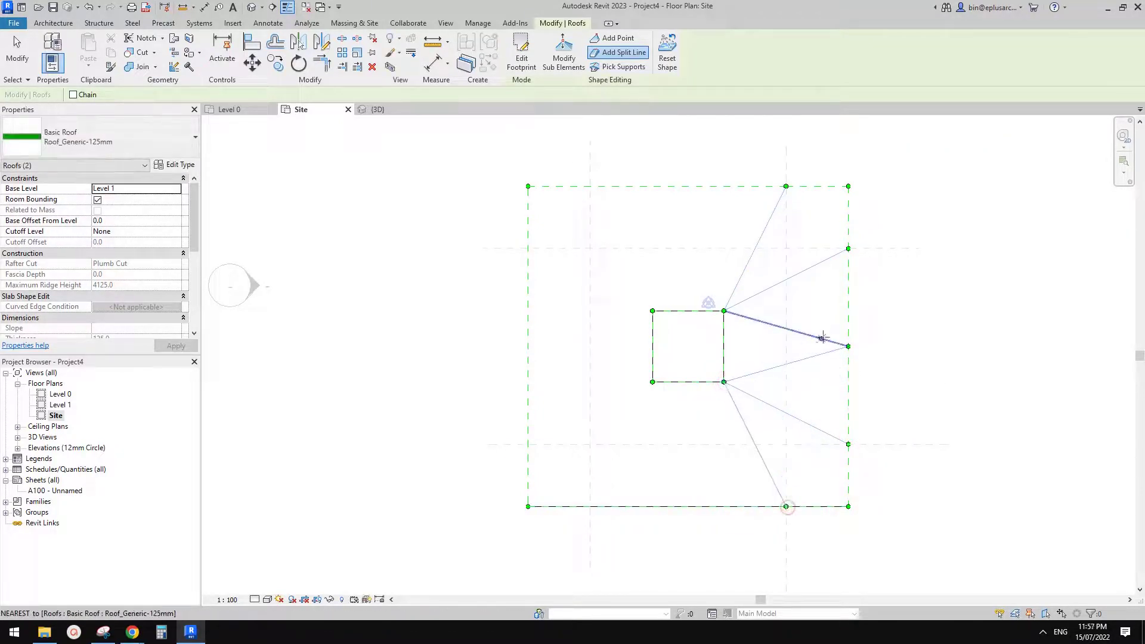
pyautogui.press('Escape')
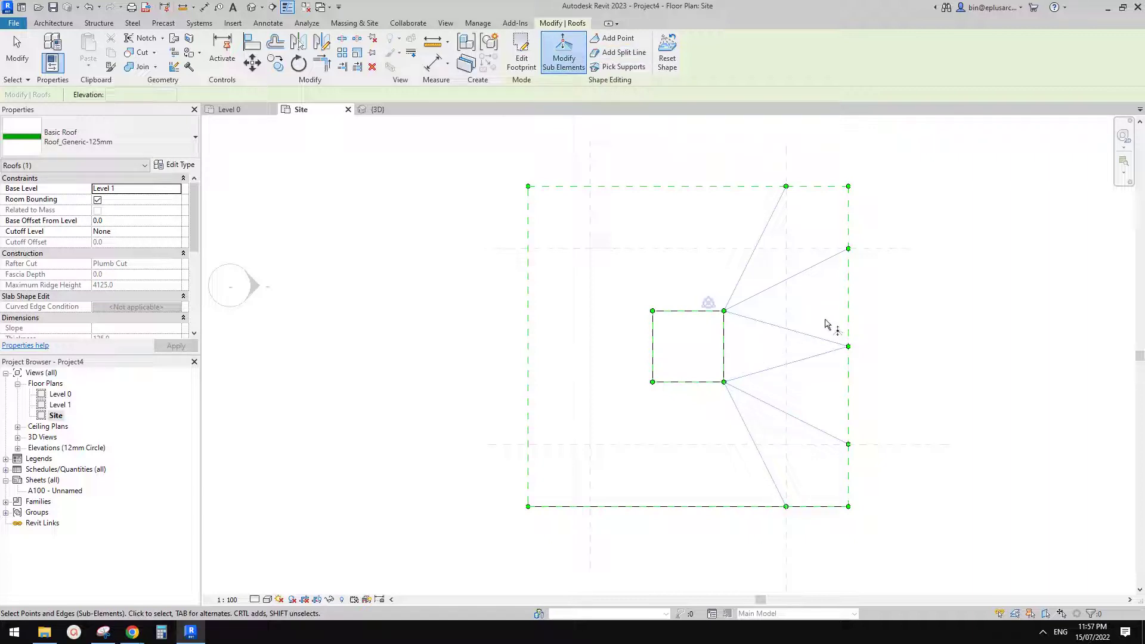
pyautogui.click(798, 279)
pyautogui.keyDown('ctrl'); pyautogui.click(769, 221); pyautogui.keyUp('ctrl')
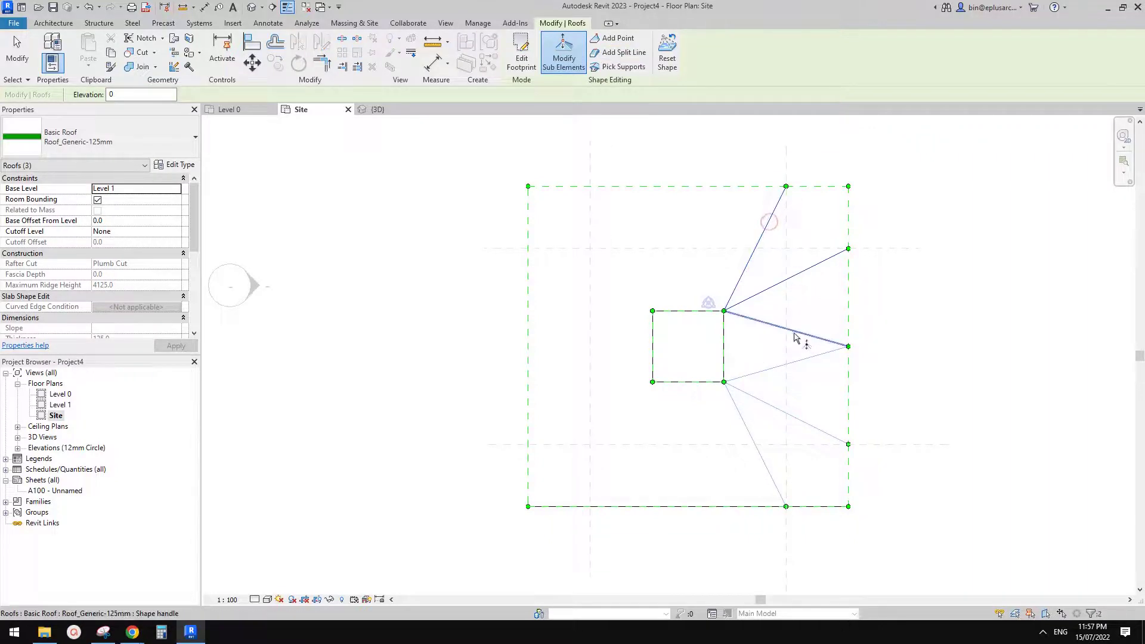
pyautogui.keyDown('ctrl'); pyautogui.click(795, 336); pyautogui.keyUp('ctrl')
pyautogui.keyDown('ctrl'); pyautogui.click(807, 358); pyautogui.keyUp('ctrl')
pyautogui.keyDown('ctrl'); pyautogui.click(791, 417); pyautogui.keyUp('ctrl')
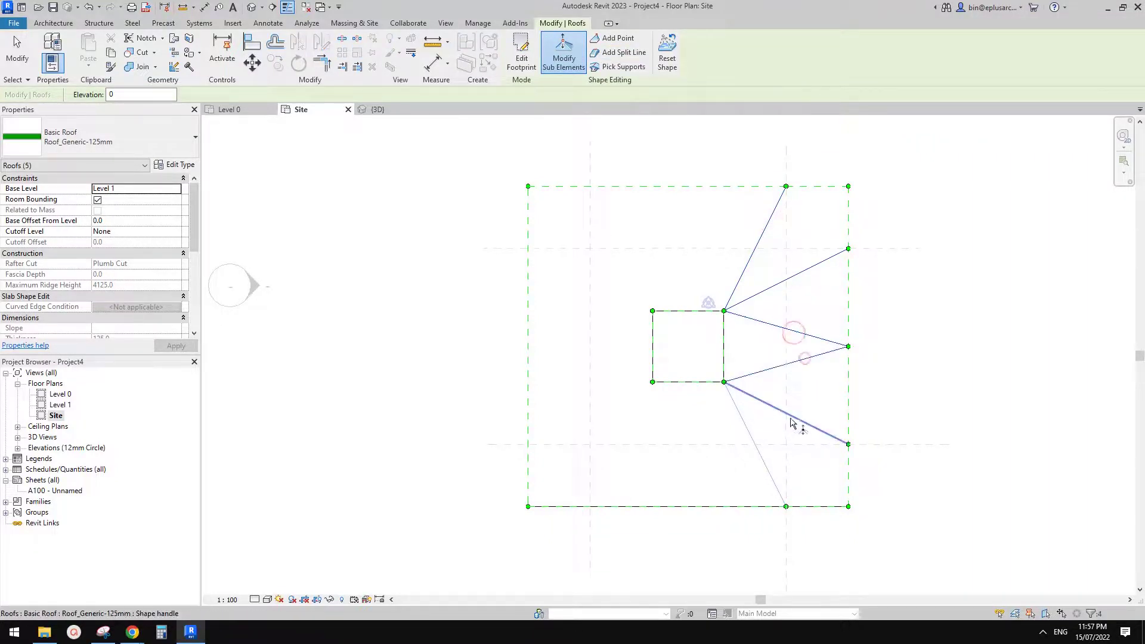
pyautogui.keyDown('ctrl'); pyautogui.click(757, 446); pyautogui.keyUp('ctrl')
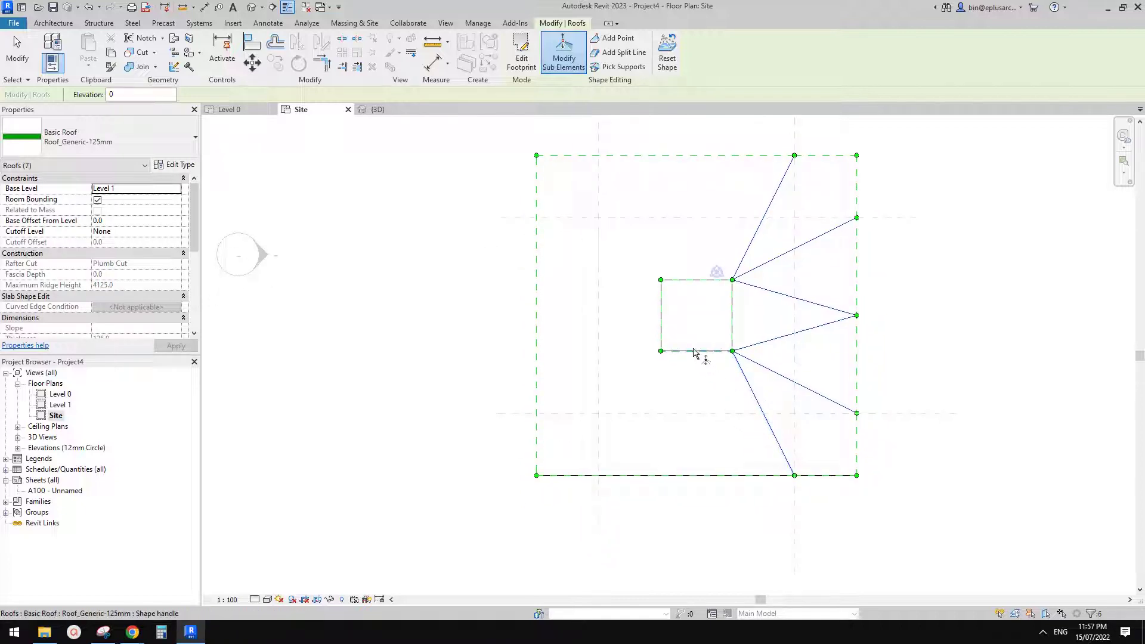
pyautogui.press('Escape')
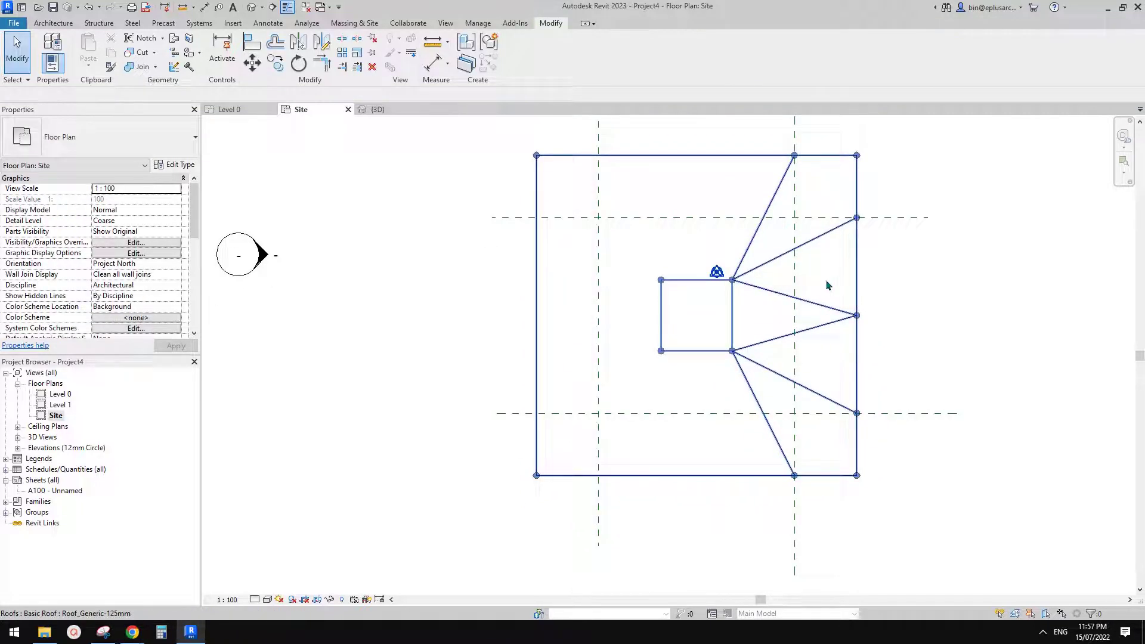
pyautogui.click(772, 225)
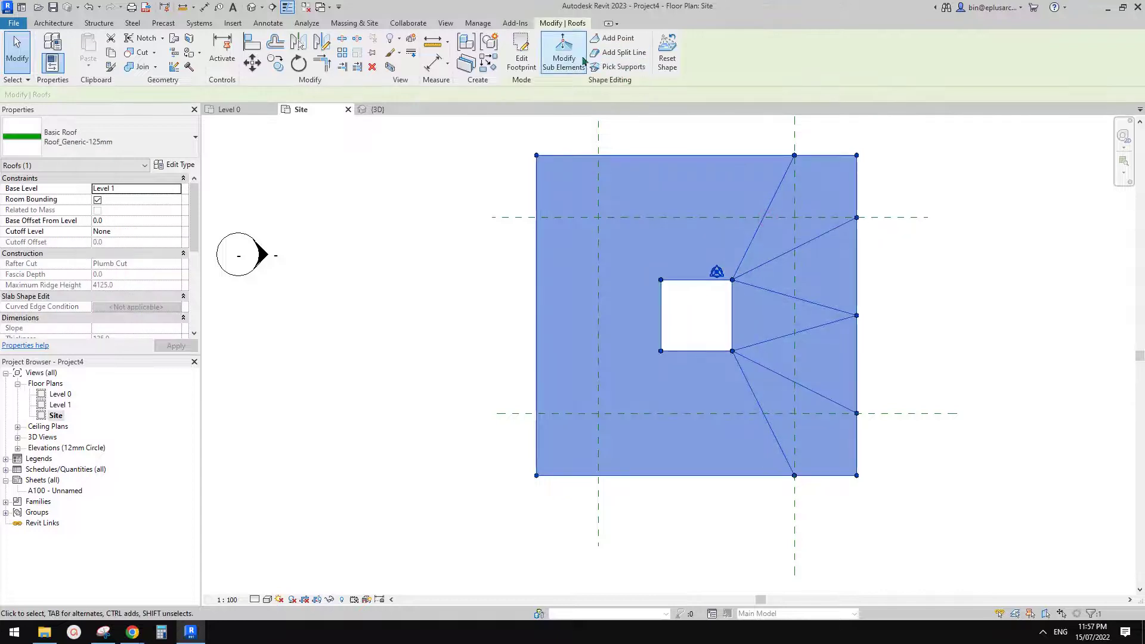
pyautogui.click(609, 53)
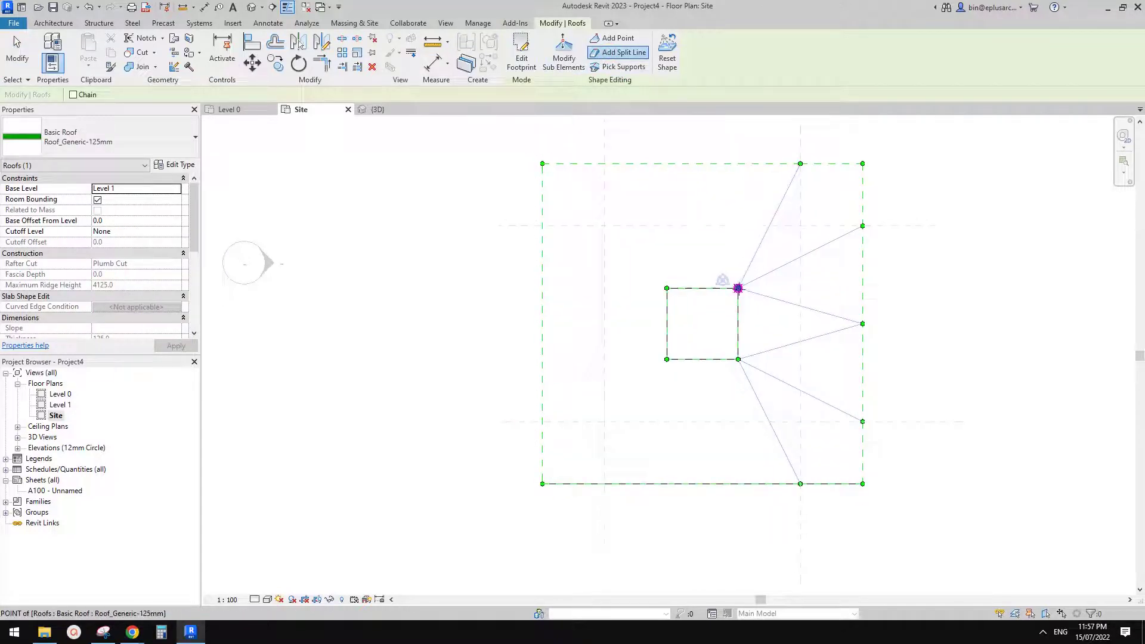
pyautogui.click(738, 288)
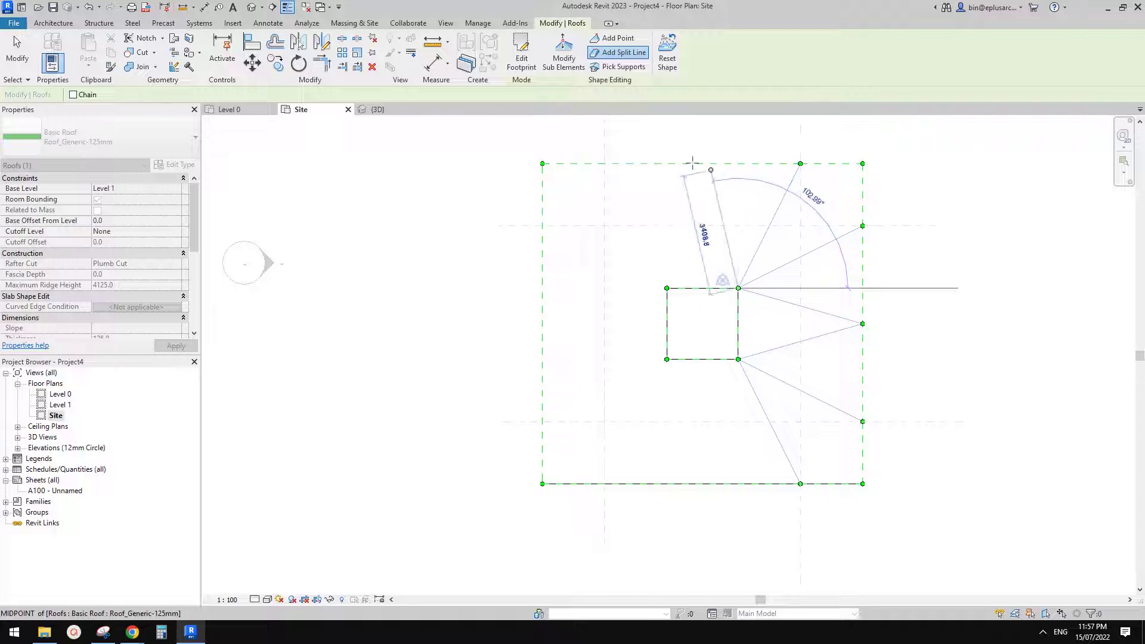
pyautogui.press('Escape')
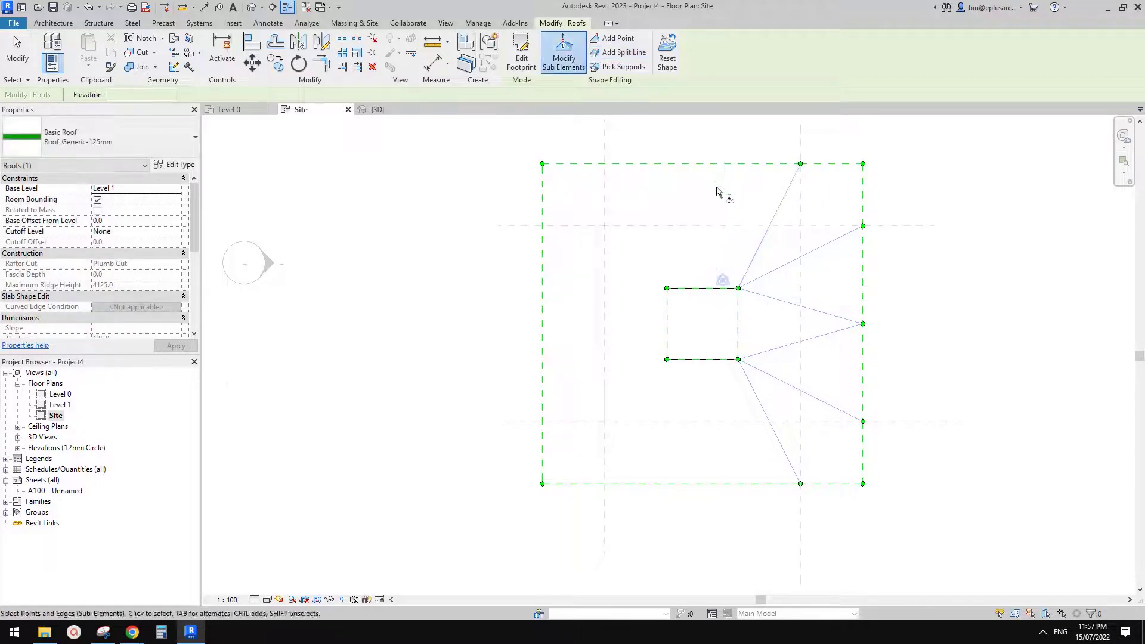
pyautogui.moveTo(734, 199); pyautogui.dragTo(732, 204, button='middle')
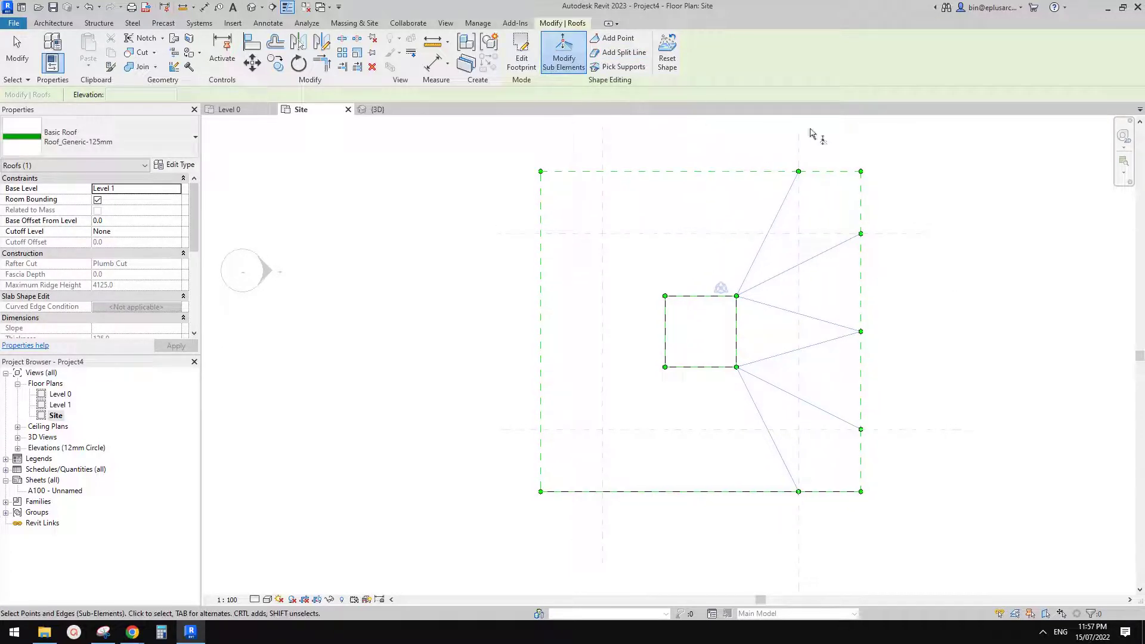
# Add split lines from the opening's upper left corner to the upper edge's left reference plane intersection, and from both upper corners to that edge's midpoint
pyautogui.click(620, 53)
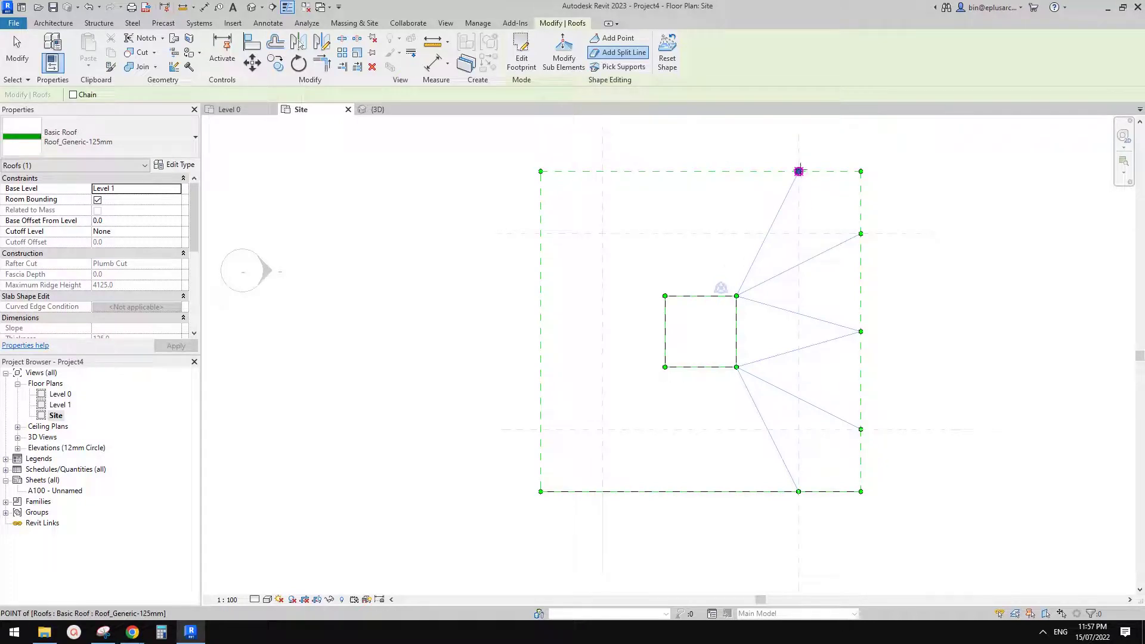
pyautogui.click(665, 293)
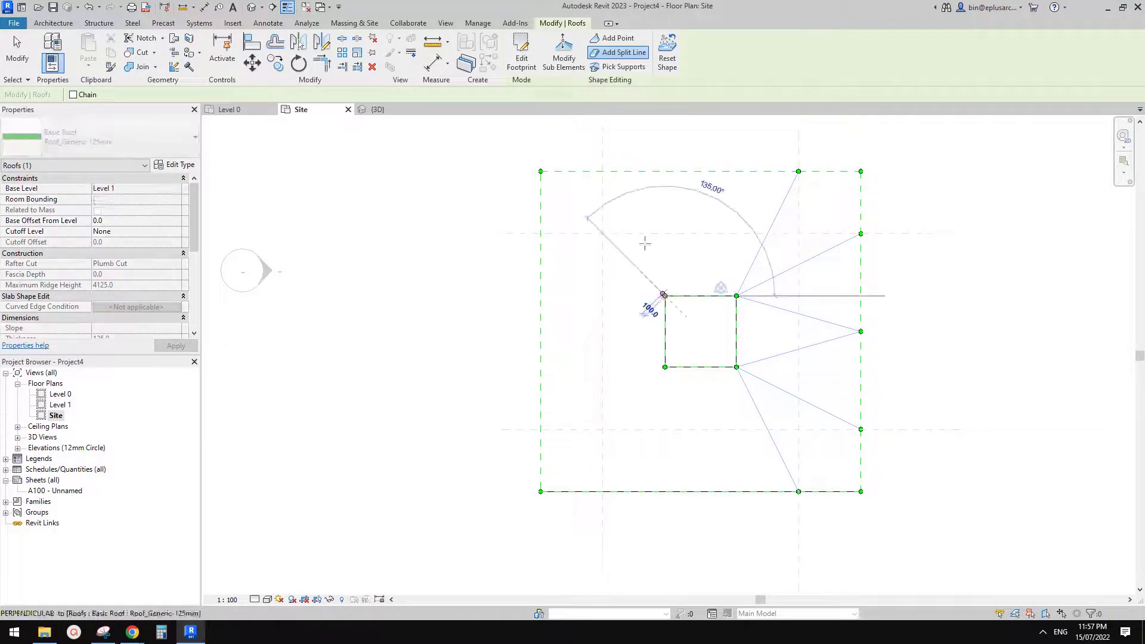
pyautogui.click(602, 171)
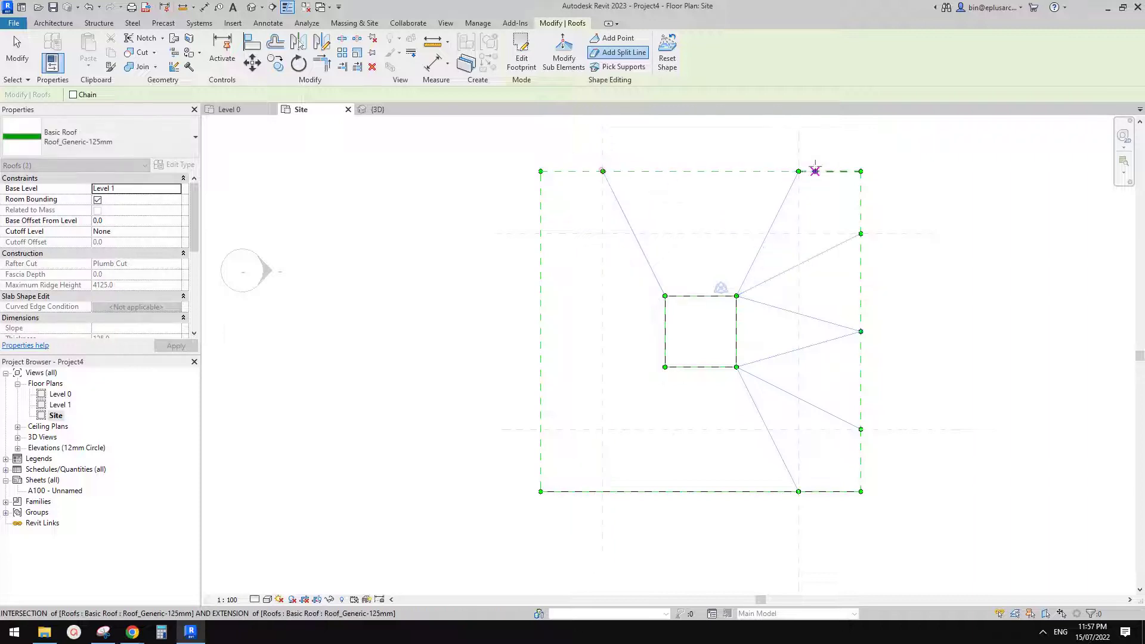
pyautogui.click(701, 171)
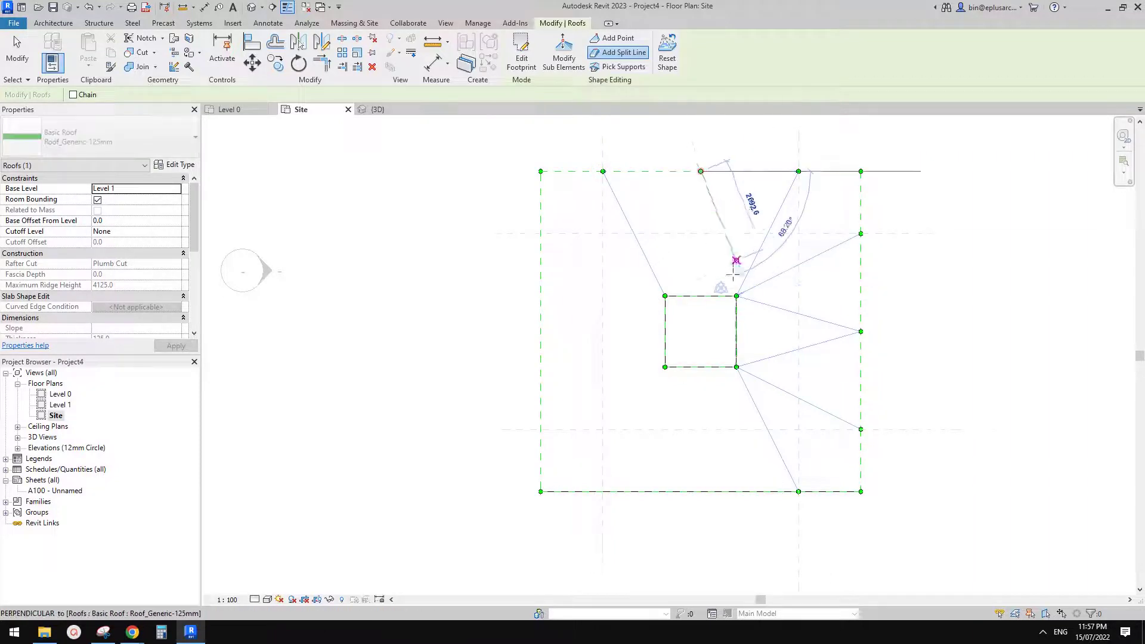
pyautogui.click(736, 296)
pyautogui.click(701, 171)
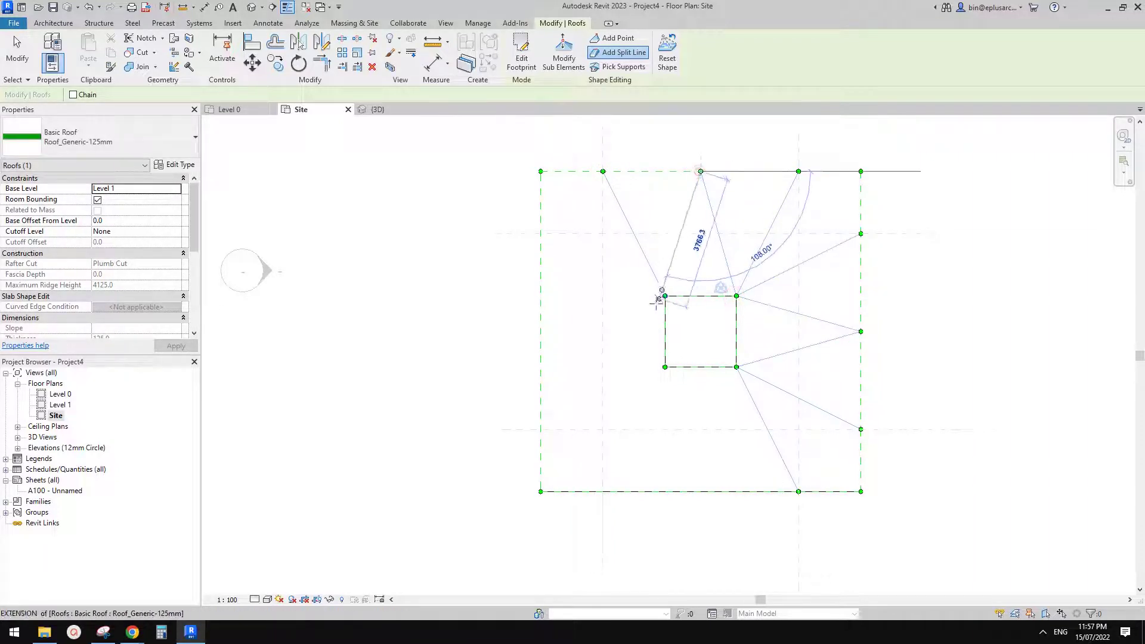
pyautogui.click(665, 296)
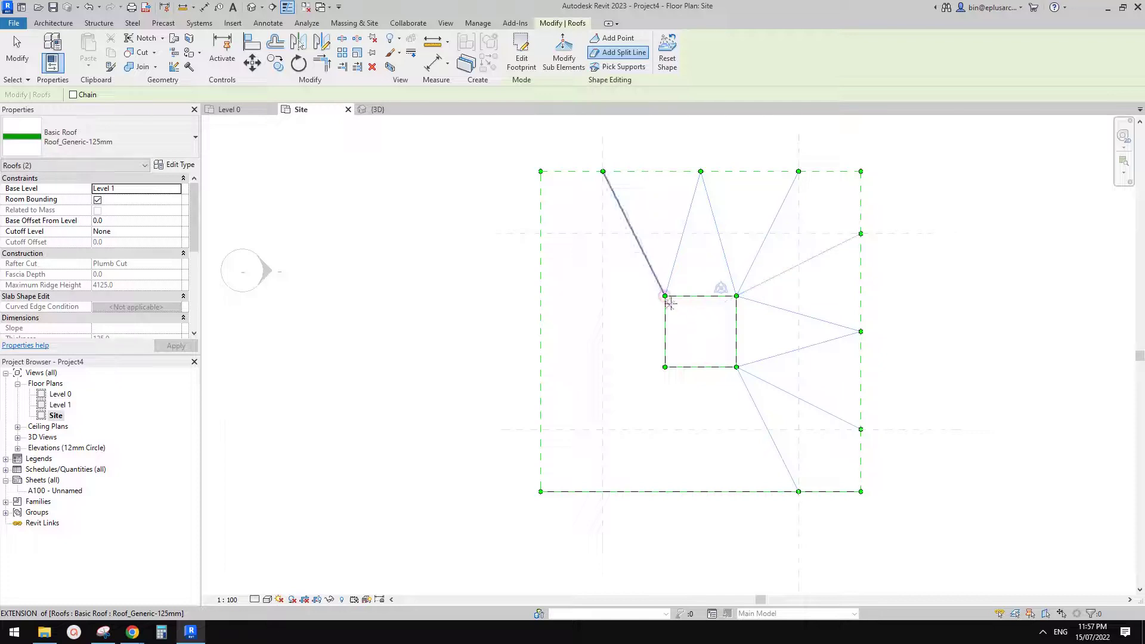
# Add split lines from the opening's left corners to the left edge's two reference plane intersections and its midpoint
pyautogui.click(541, 234)
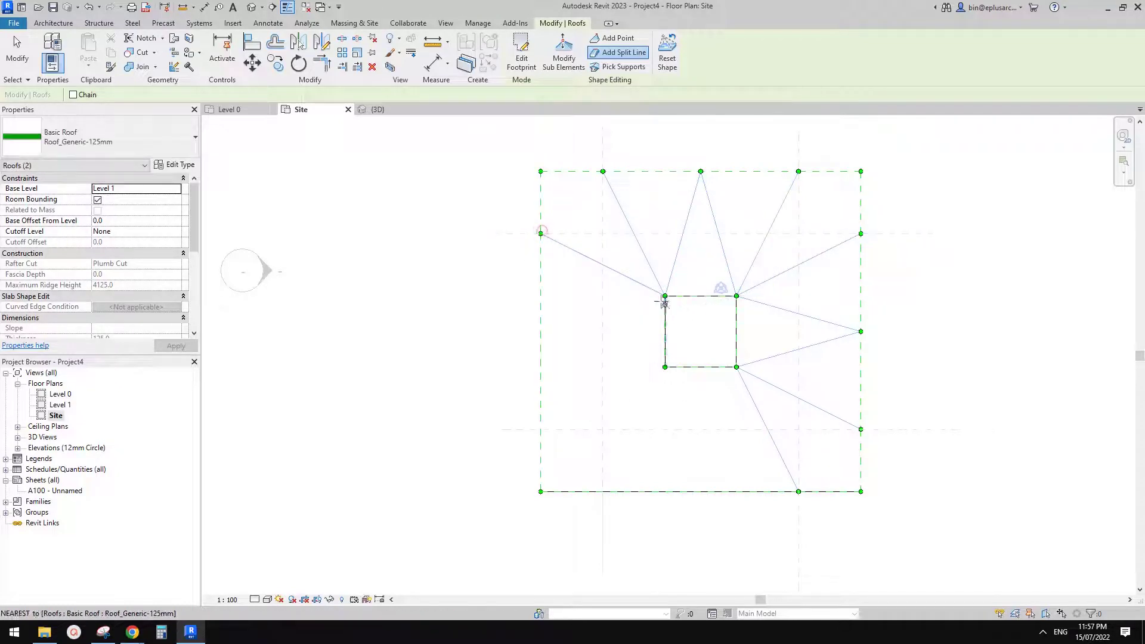
pyautogui.click(665, 367)
pyautogui.click(540, 429)
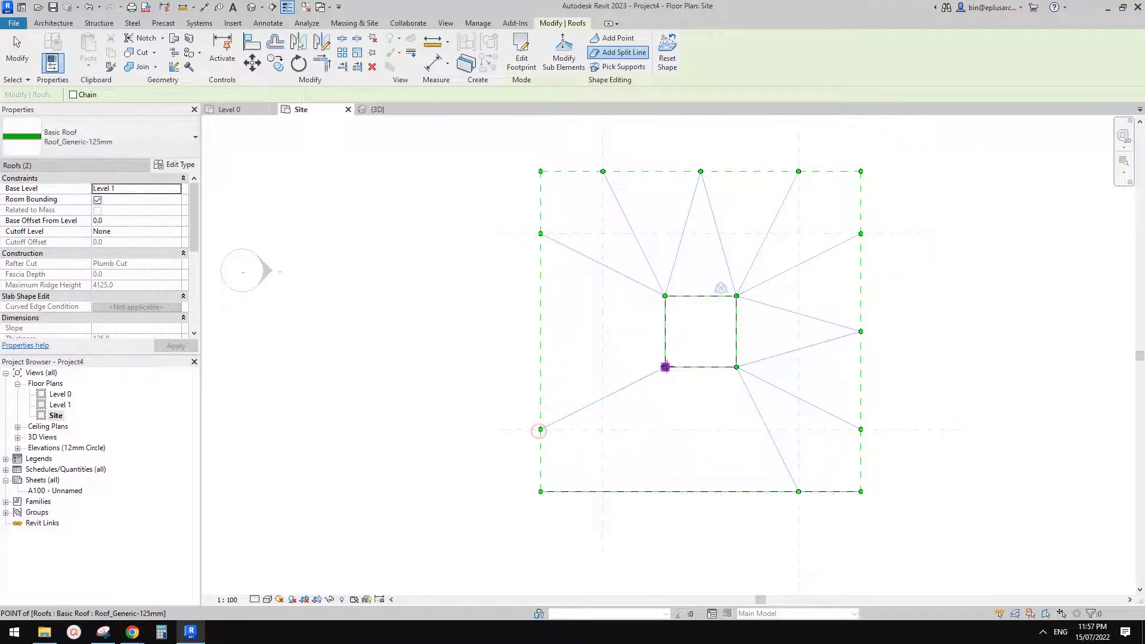
pyautogui.click(665, 367)
pyautogui.click(541, 332)
pyautogui.click(665, 296)
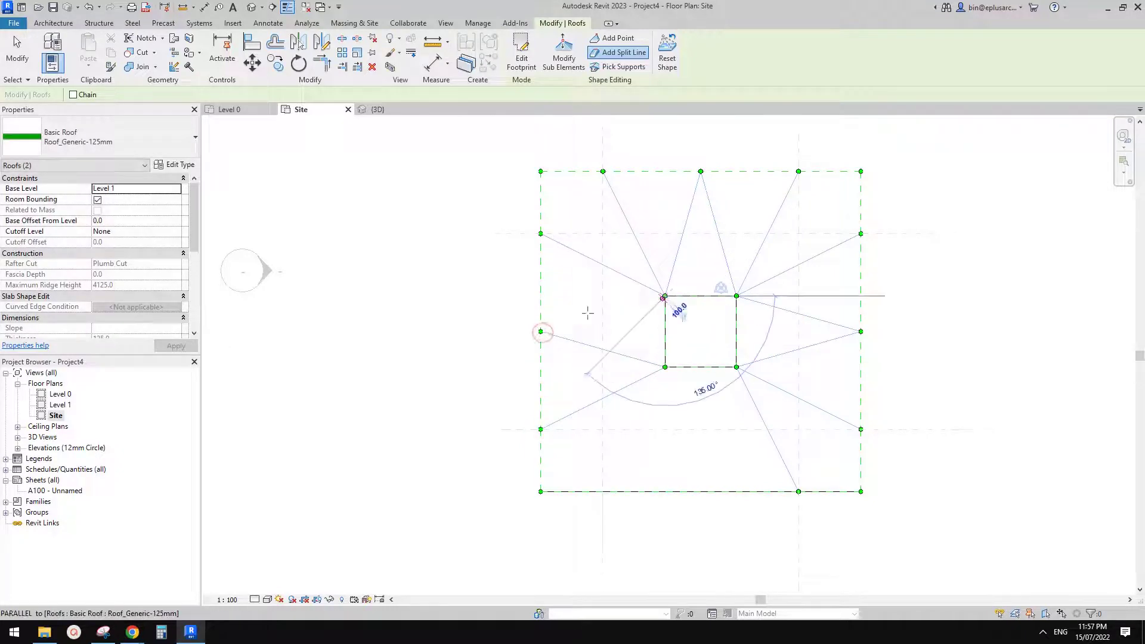
pyautogui.click(541, 332)
# Add split lines from the opening's lower left corner to the lower edge's left reference plane intersection, and from both lower corners to that edge's midpoint
pyautogui.click(665, 368)
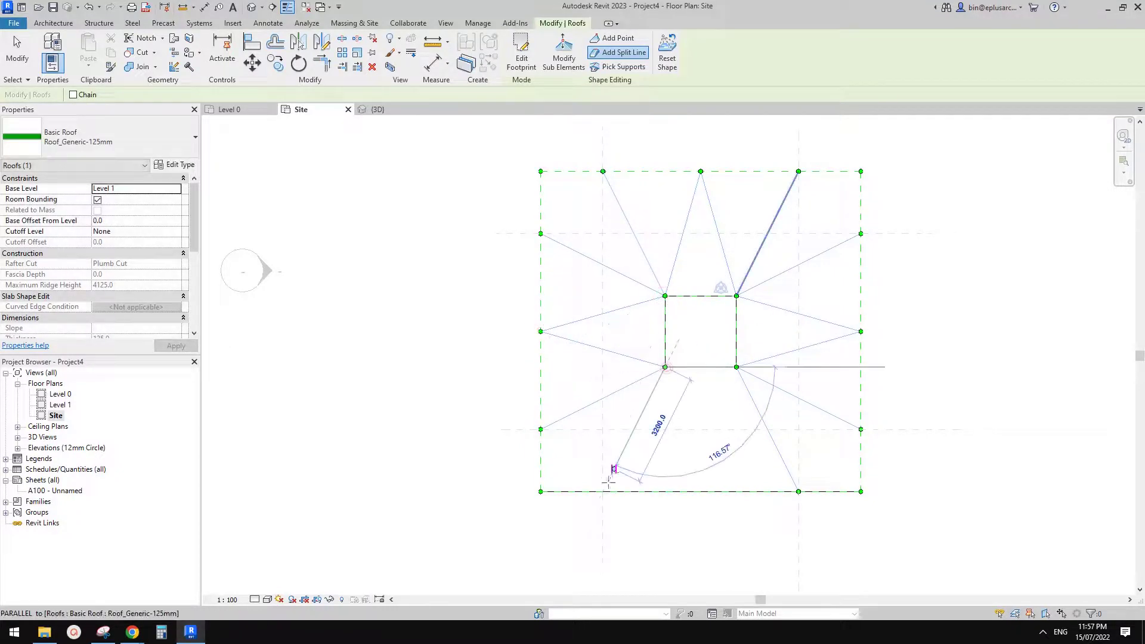
pyautogui.click(603, 491)
pyautogui.click(665, 368)
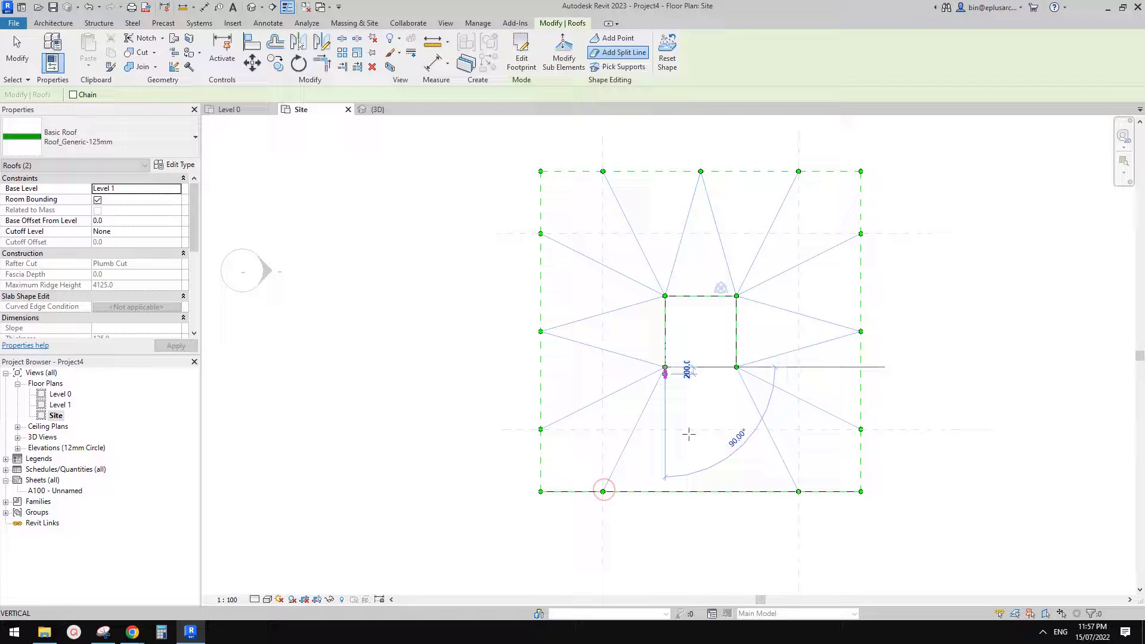
pyautogui.click(701, 492)
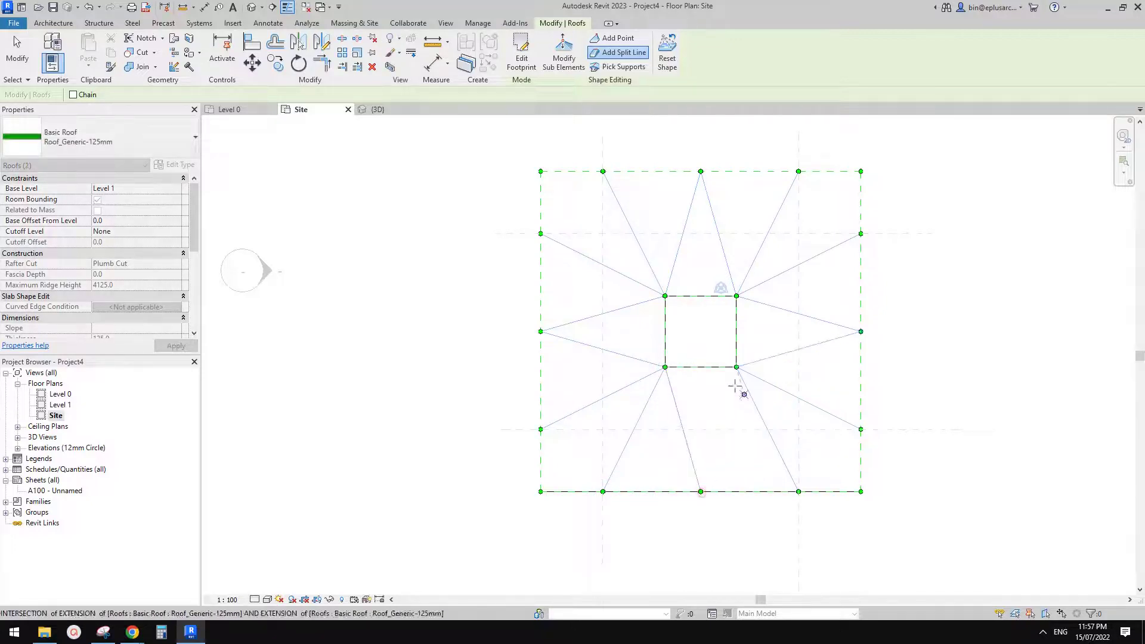
pyautogui.click(736, 368)
pyautogui.click(701, 491)
# Open the default 3D view and orbit around the split roof
pyautogui.moveTo(834, 412); pyautogui.dragTo(762, 384, button='middle')
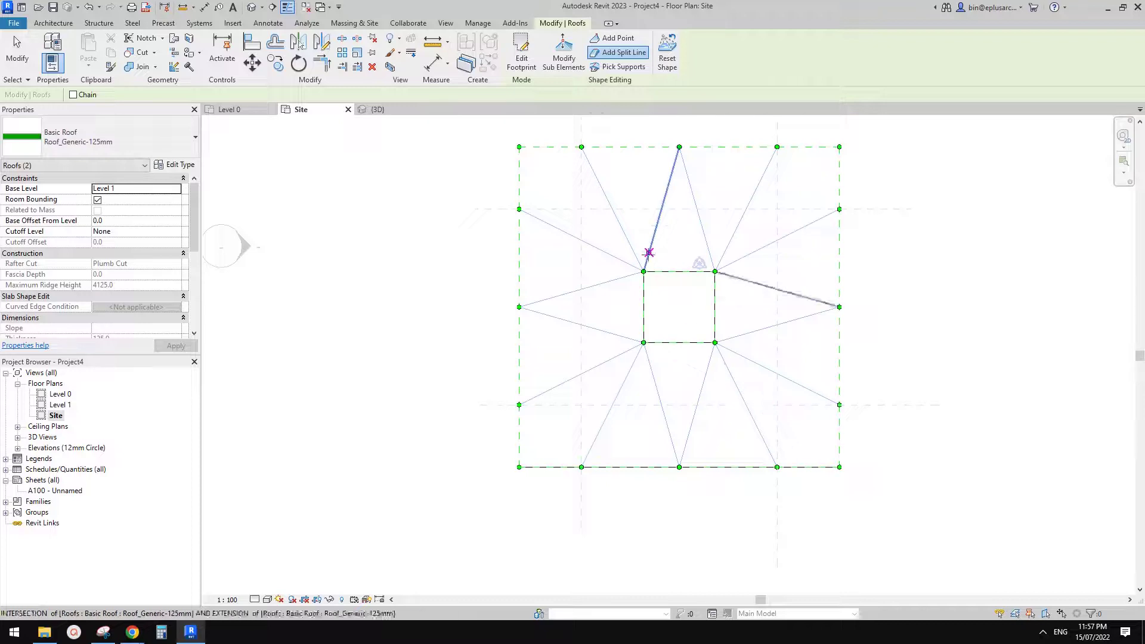
pyautogui.click(253, 9)
pyautogui.scroll(-2, 800, 300)
pyautogui.keyDown('shift'); pyautogui.moveTo(800, 300); pyautogui.dragTo(739, 284, button='middle'); pyautogui.keyUp('shift')
pyautogui.scroll(1, 740, 285)
pyautogui.keyDown('shift'); pyautogui.moveTo(743, 375); pyautogui.dragTo(730, 398, button='middle'); pyautogui.keyUp('shift')
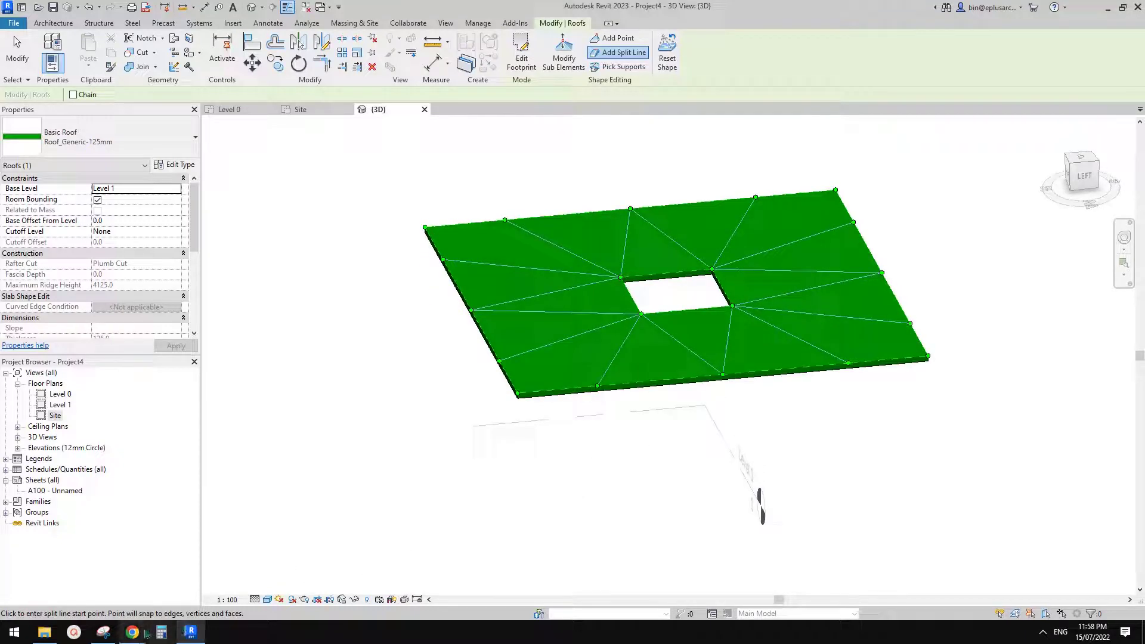
# Switch to the Google Docs reference to examine the dome's raised facets, and return to Revit
pyautogui.moveTo(132, 633)
pyautogui.click(197, 582)
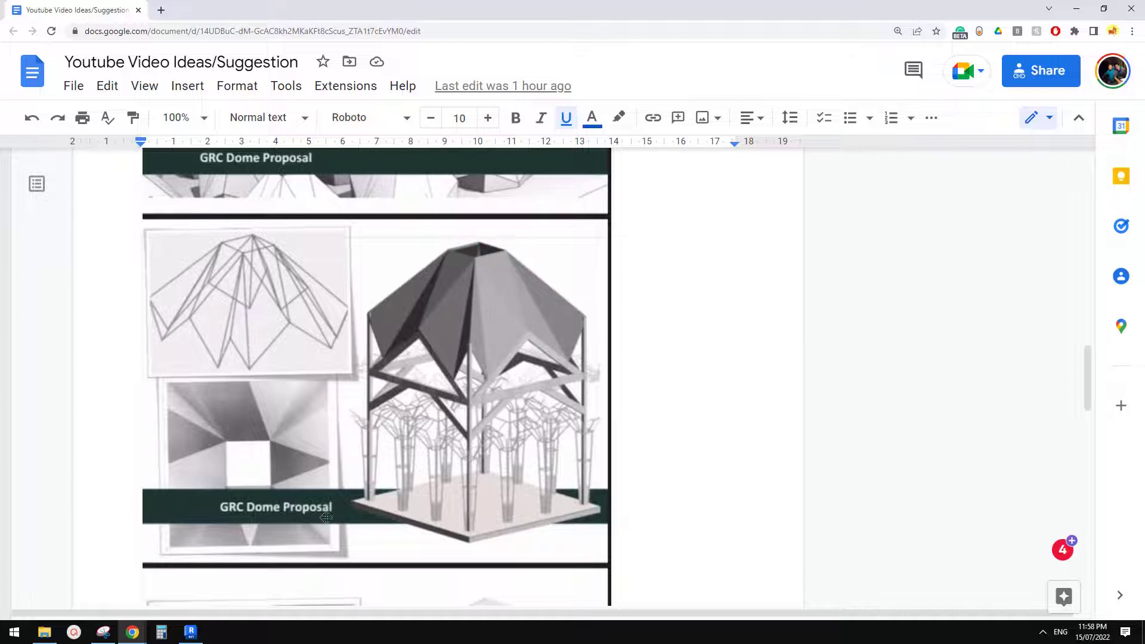
pyautogui.click(194, 631)
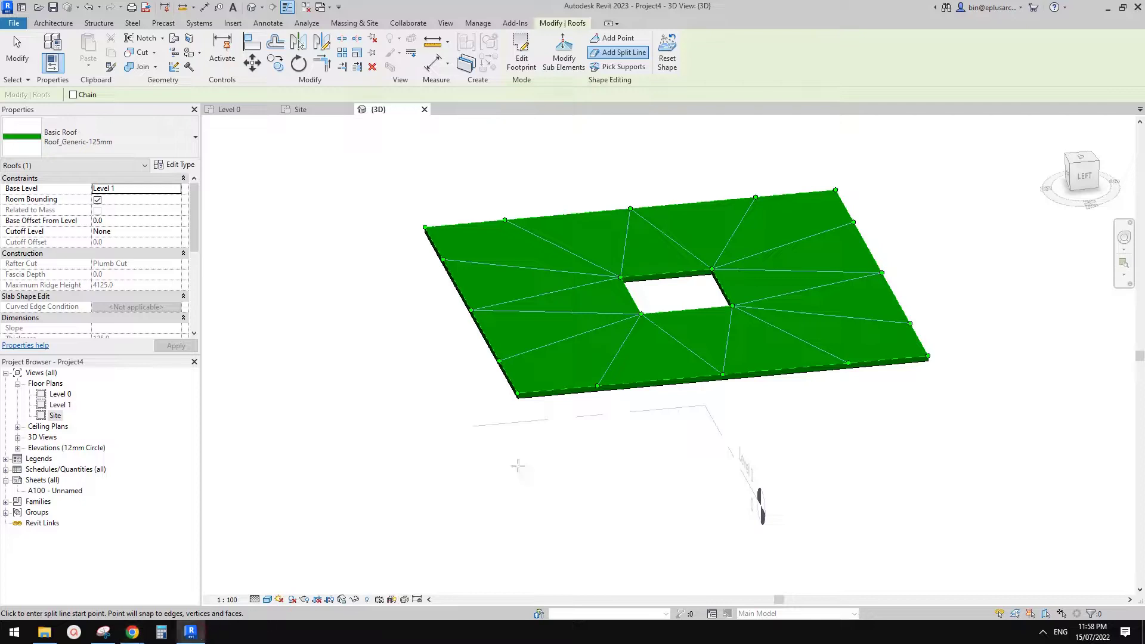
# Try to set the elevation of all four edges of the roof opening together to 2000
pyautogui.press('Escape')
pyautogui.click(680, 274)
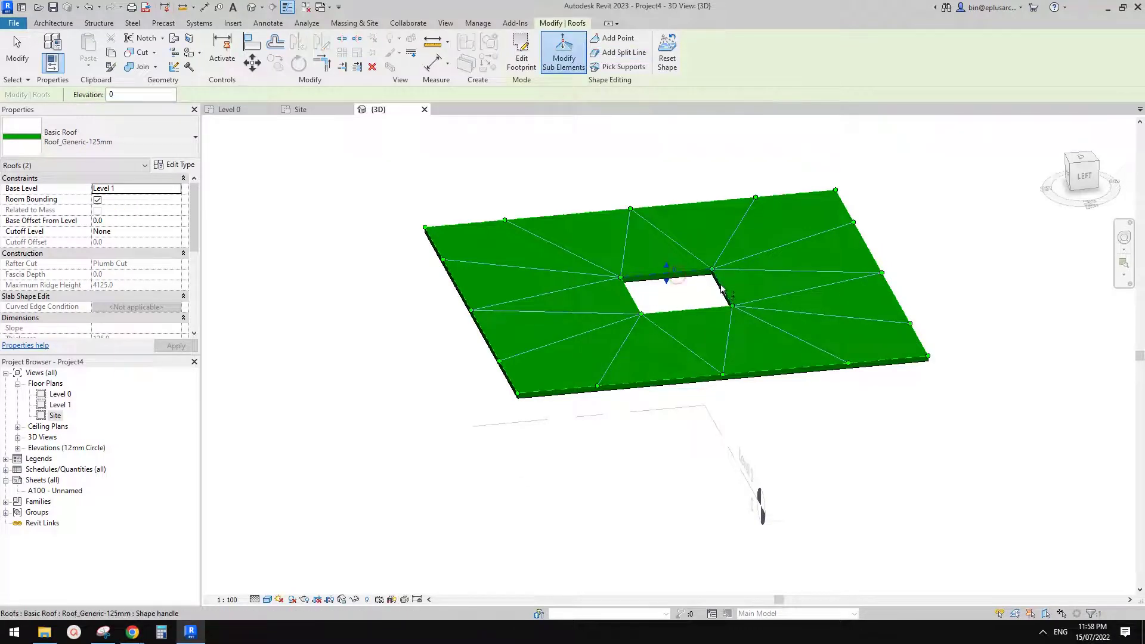
pyautogui.click(669, 277)
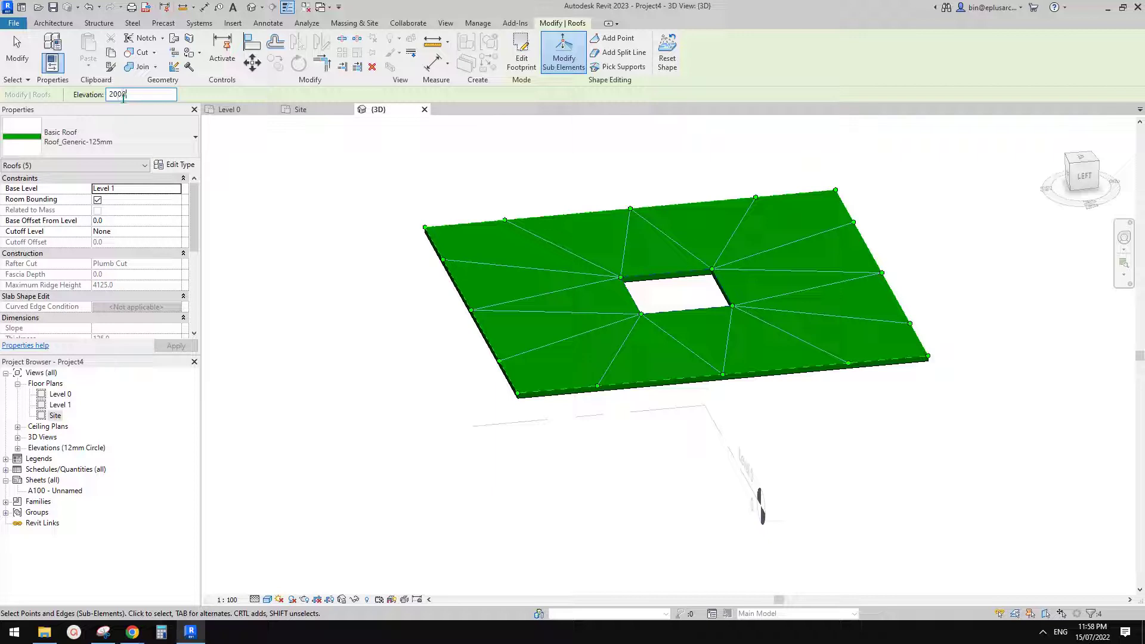
pyautogui.click(720, 164)
# Set the elevation of the roof opening's far edge and near edge to 2000 each
pyautogui.click(673, 273)
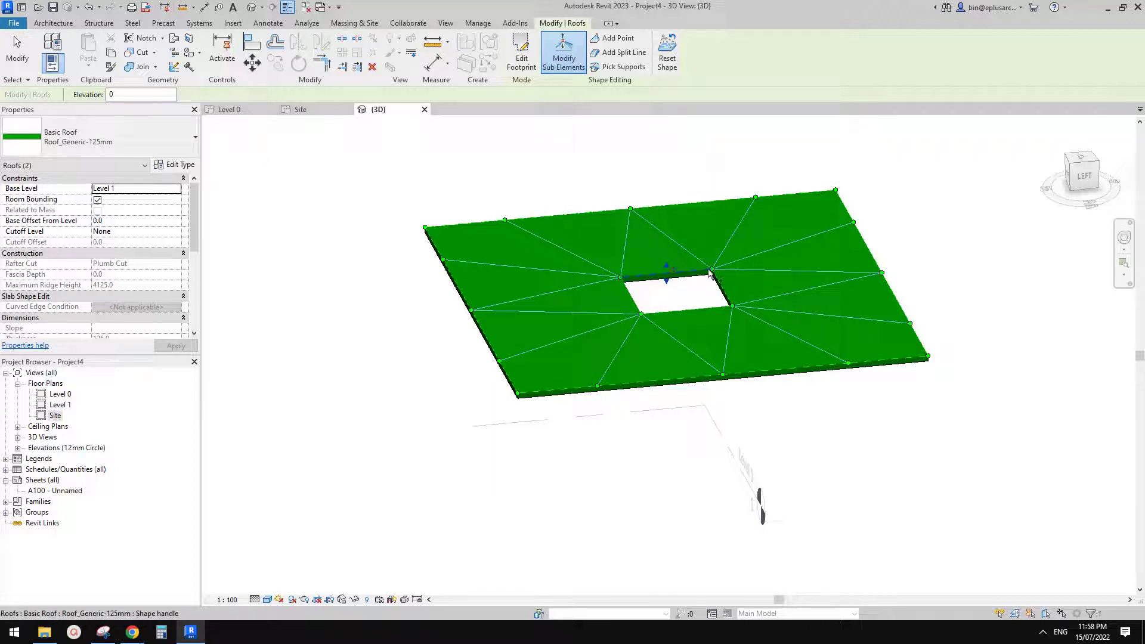
pyautogui.click(669, 267)
pyautogui.moveTo(708, 284); pyautogui.dragTo(709, 291, button='middle')
pyautogui.write('2')
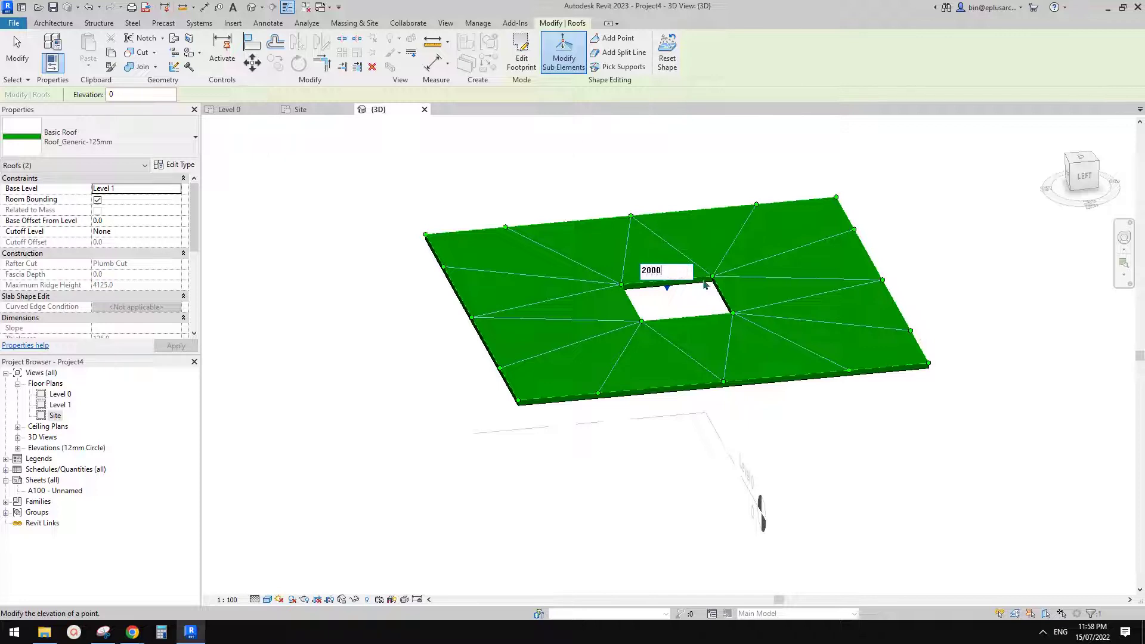
pyautogui.write('000')
pyautogui.press('Return')
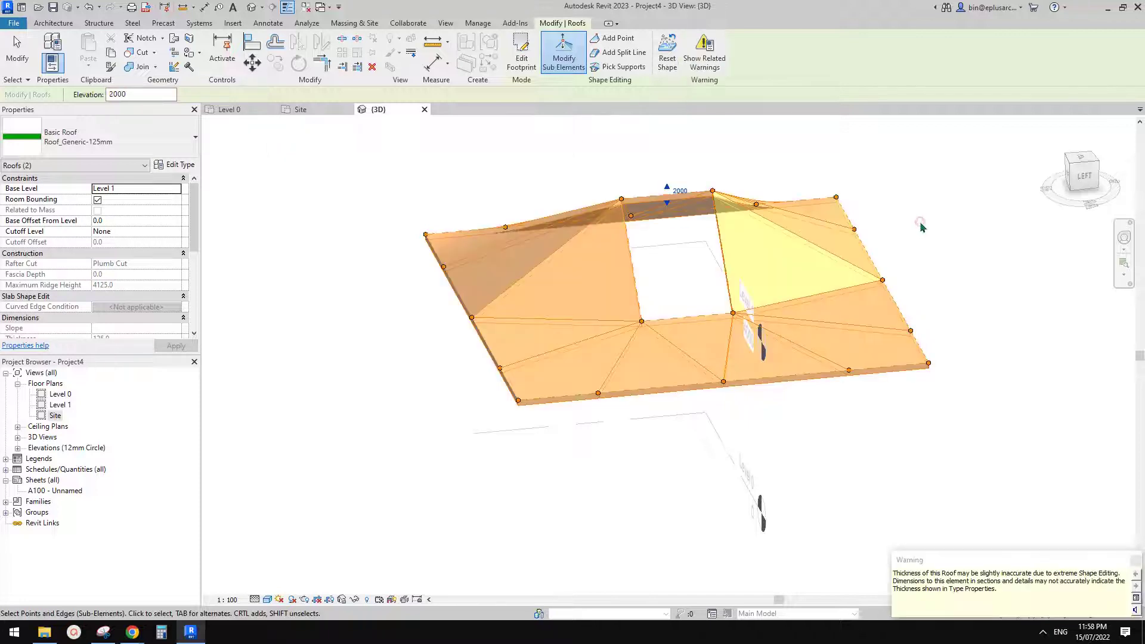
pyautogui.click(700, 316)
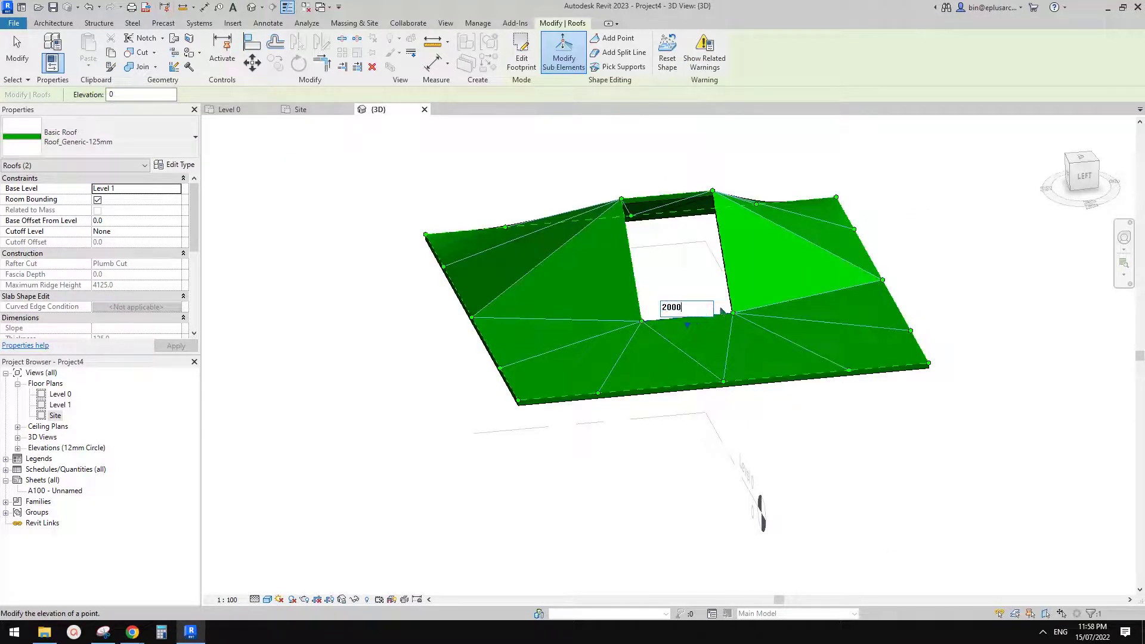
pyautogui.press('Return')
# Set the elevation of the roof opening's near and far edges to 3000 each
pyautogui.keyDown('shift'); pyautogui.moveTo(899, 276); pyautogui.dragTo(919, 316, button='middle'); pyautogui.keyUp('shift')
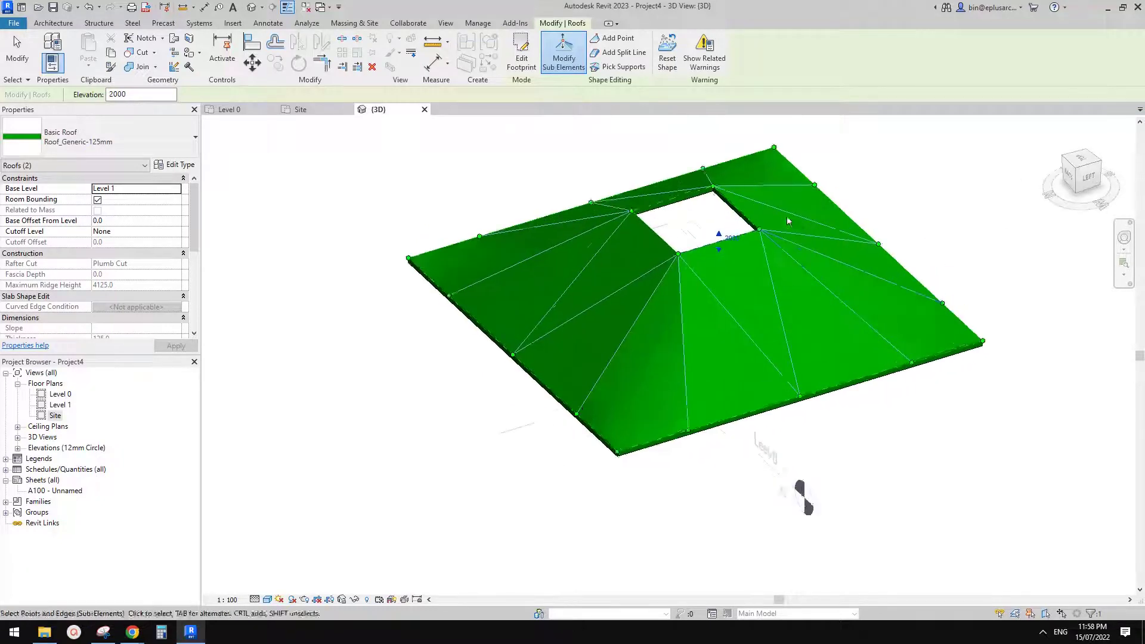
pyautogui.scroll(2, 787, 221)
pyautogui.click(716, 243)
pyautogui.write('30')
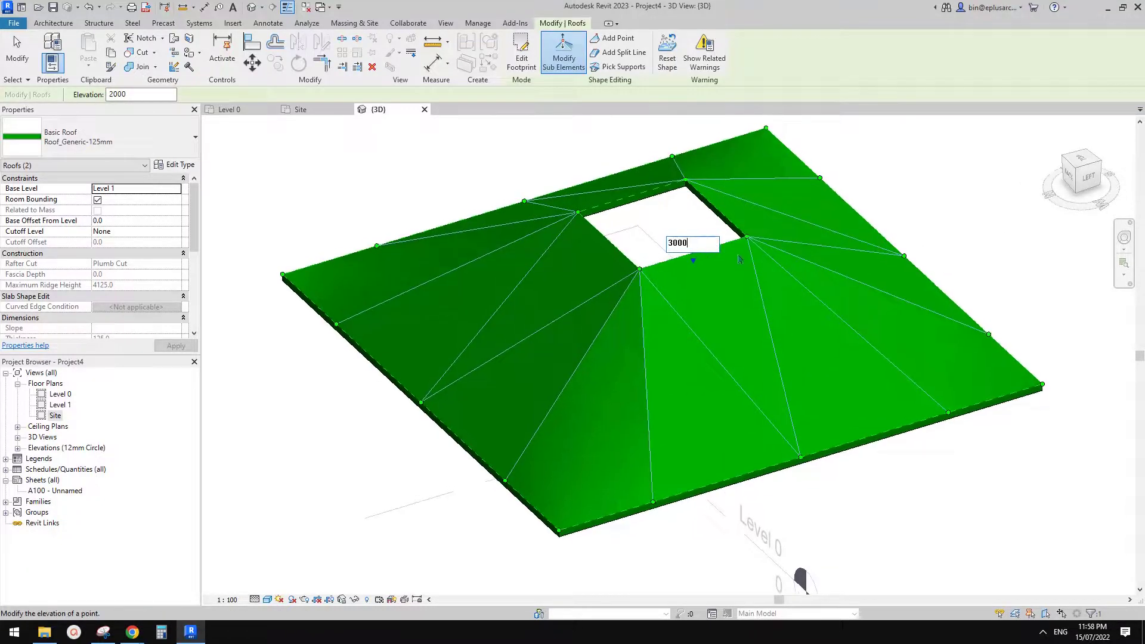
pyautogui.write('00')
pyautogui.press('Return')
pyautogui.click(649, 190)
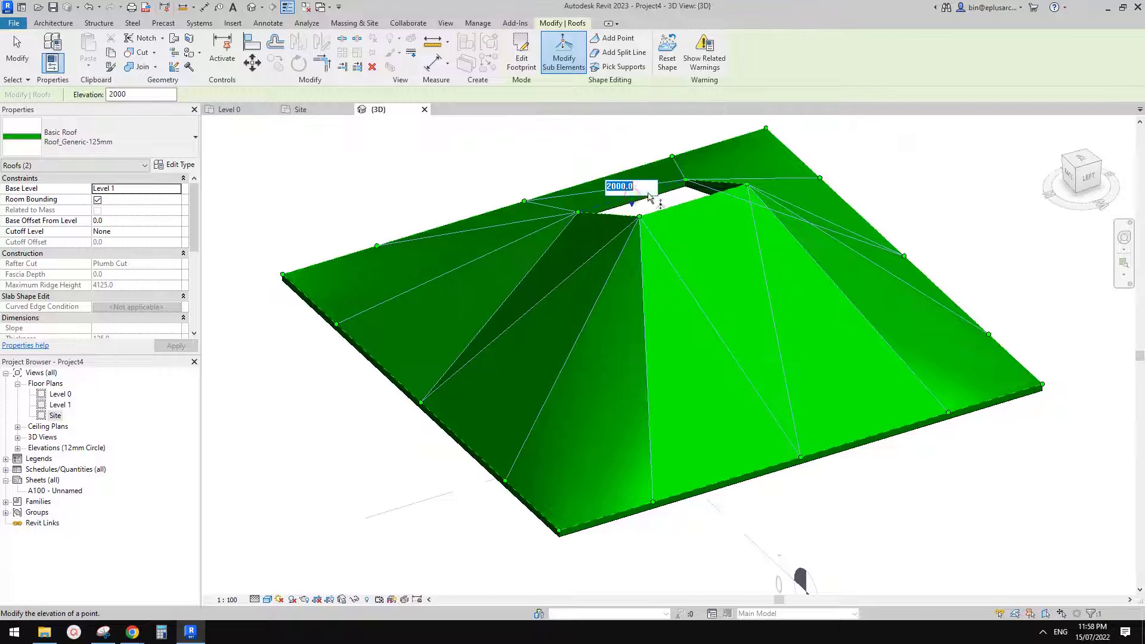
pyautogui.write('3000')
pyautogui.press('Return')
# Orbit the raised roof, compare it with the dome images in the Google Docs reference, and return to Revit
pyautogui.keyDown('shift'); pyautogui.moveTo(655, 200); pyautogui.dragTo(333, 511, button='middle'); pyautogui.keyUp('shift')
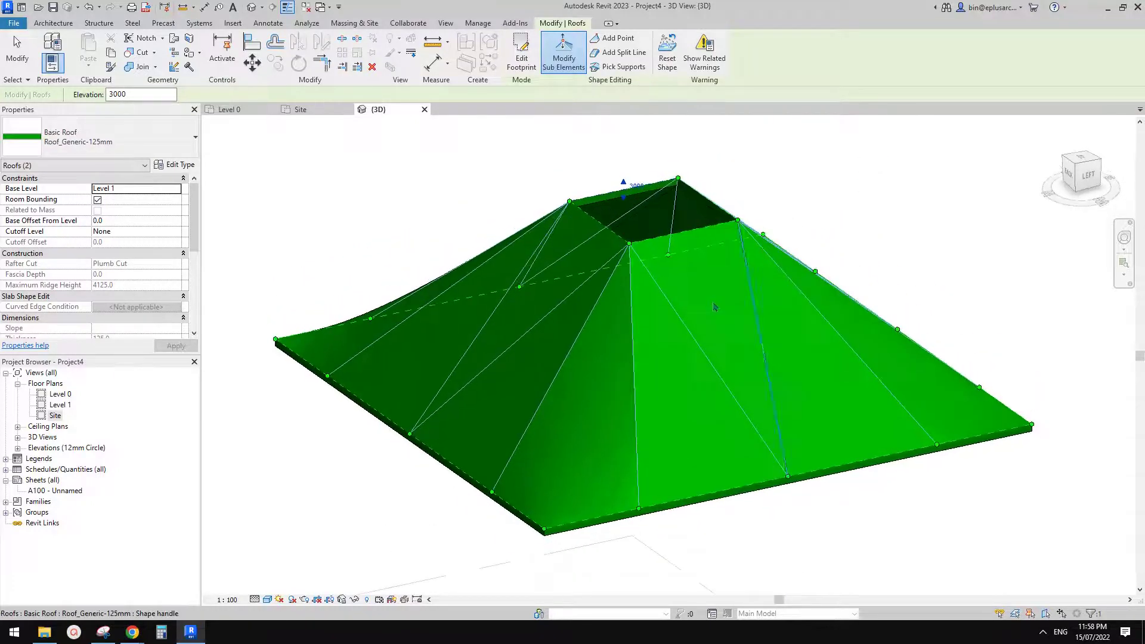
pyautogui.click(192, 636)
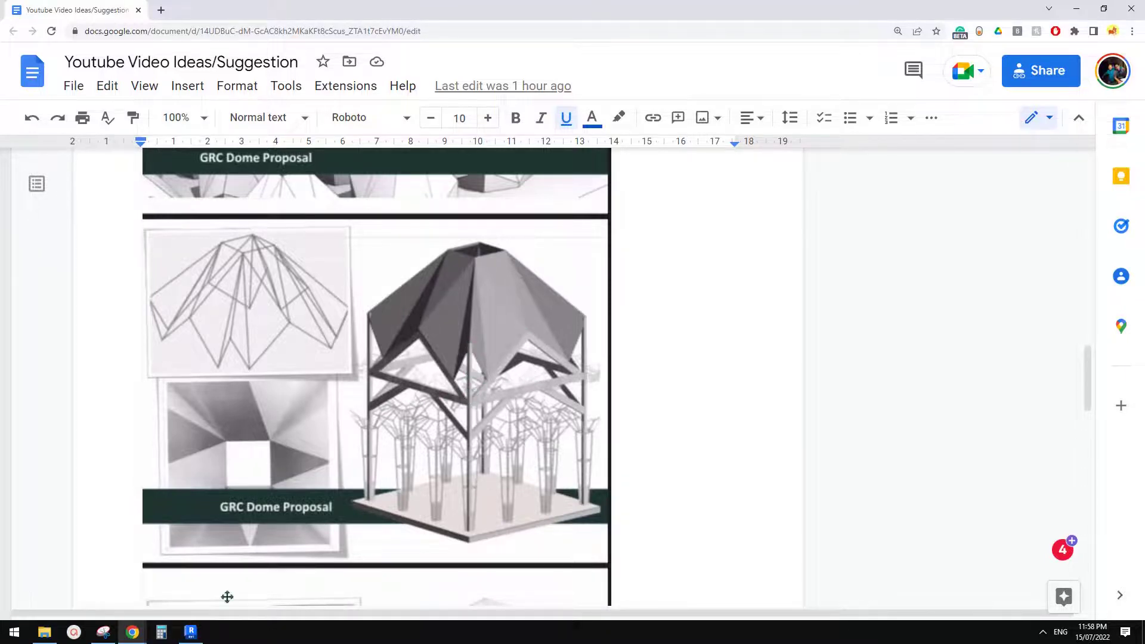
pyautogui.click(191, 632)
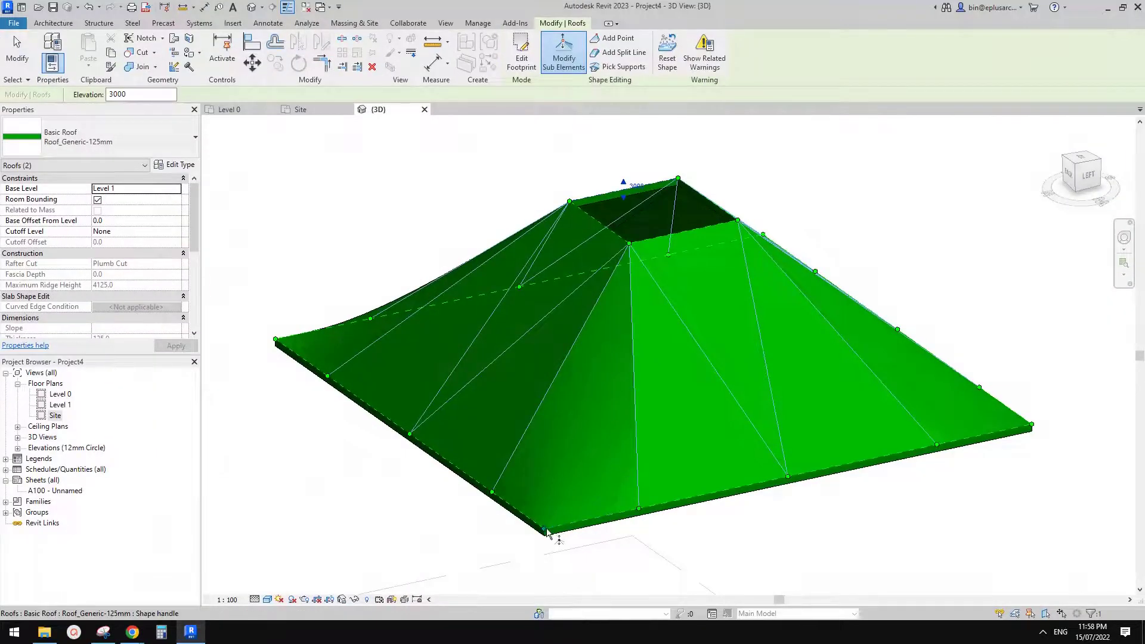
# Set the elevation of the roof's nearest outer corner point to 900
pyautogui.keyDown('shift'); pyautogui.moveTo(547, 533); pyautogui.dragTo(635, 393, button='middle'); pyautogui.keyUp('shift')
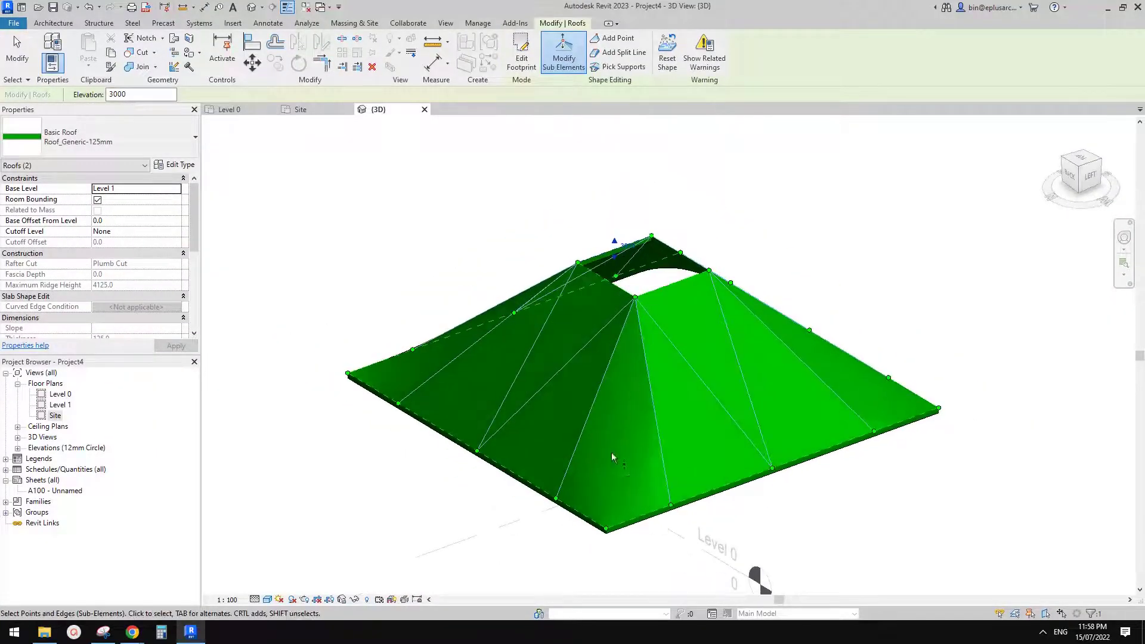
pyautogui.moveTo(609, 494); pyautogui.dragTo(561, 398, button='middle')
pyautogui.scroll(1, 546, 430)
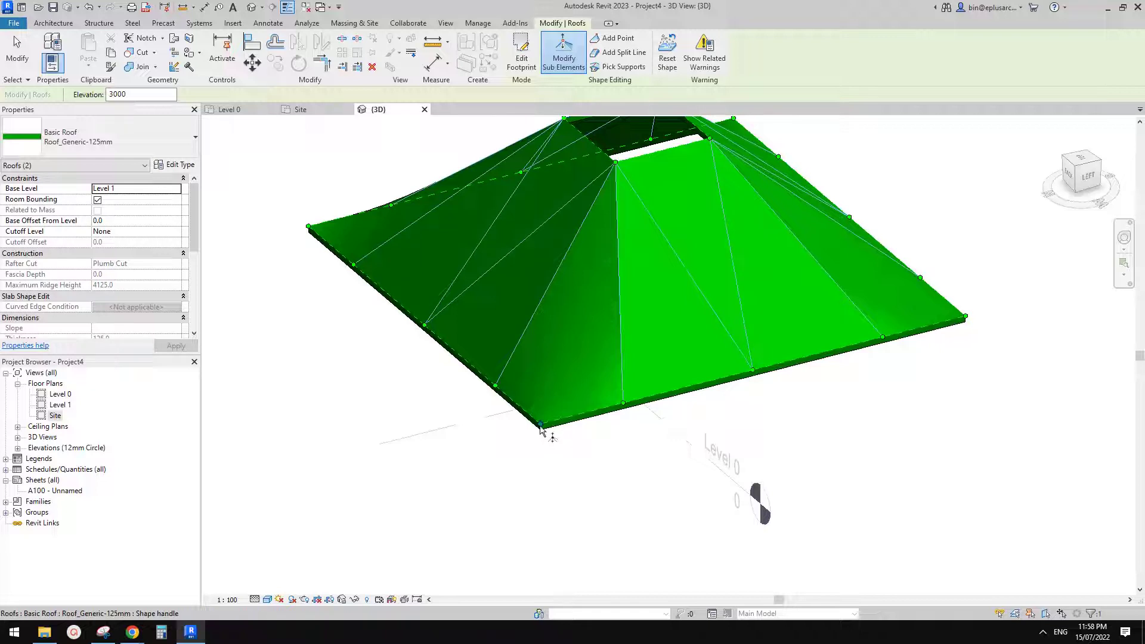
pyautogui.click(540, 427)
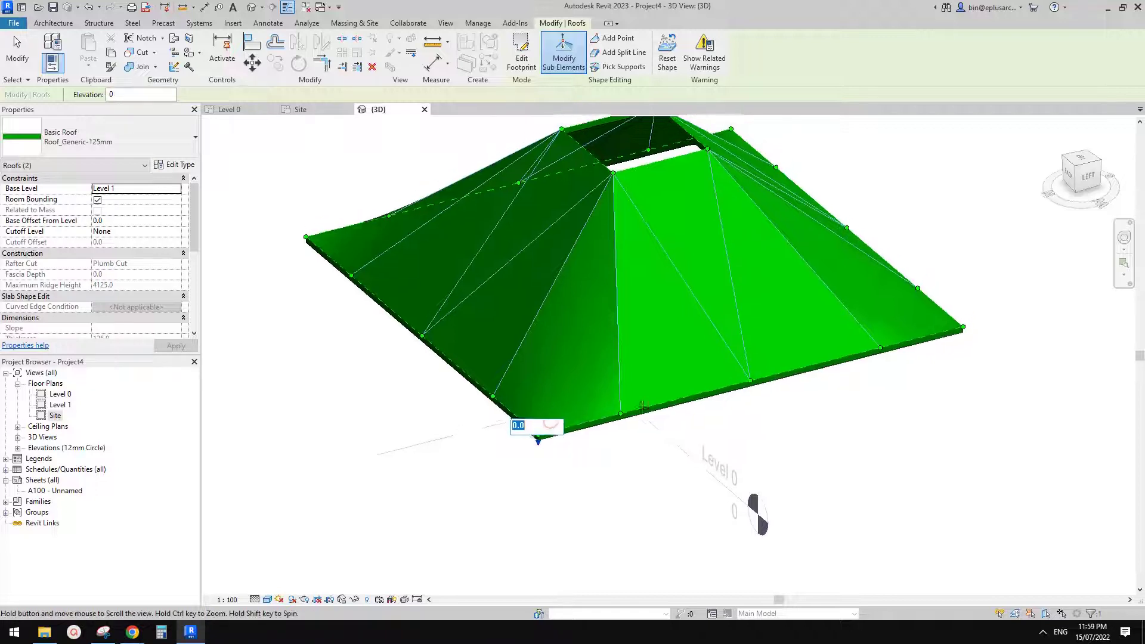
pyautogui.write('9')
pyautogui.press('Return')
# Set the elevation of the roof's nearest outer corner point to 1200
pyautogui.keyDown('shift'); pyautogui.moveTo(813, 438); pyautogui.dragTo(814, 406, button='middle'); pyautogui.keyUp('shift')
pyautogui.click(566, 338)
pyautogui.write('12')
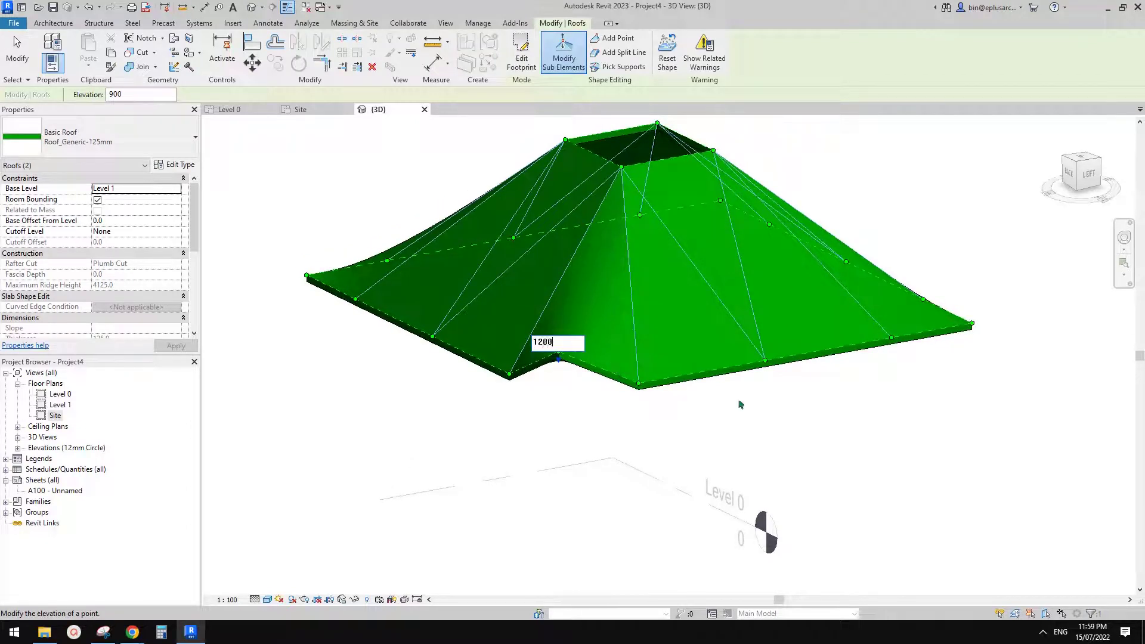
pyautogui.press('Return')
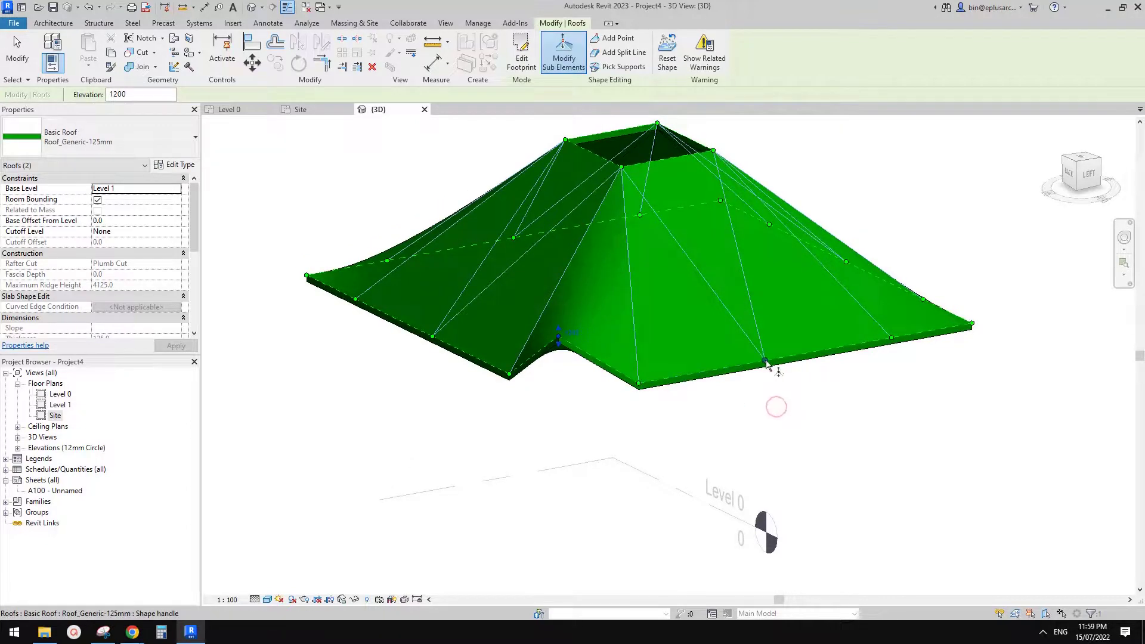
# Set the elevation of the midpoint and the other corner of the roof's left-side outer edge to 1200 each
pyautogui.click(766, 361)
pyautogui.click(775, 357)
pyautogui.write('1200')
pyautogui.press('Return')
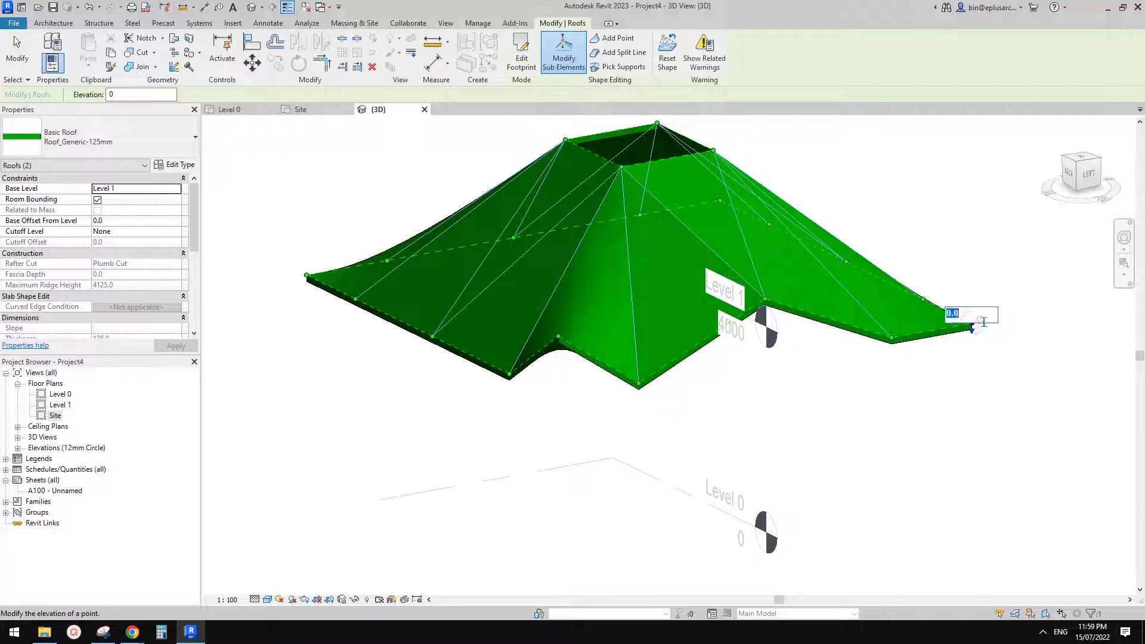
pyautogui.click(989, 328)
pyautogui.write('1200')
pyautogui.press('Return')
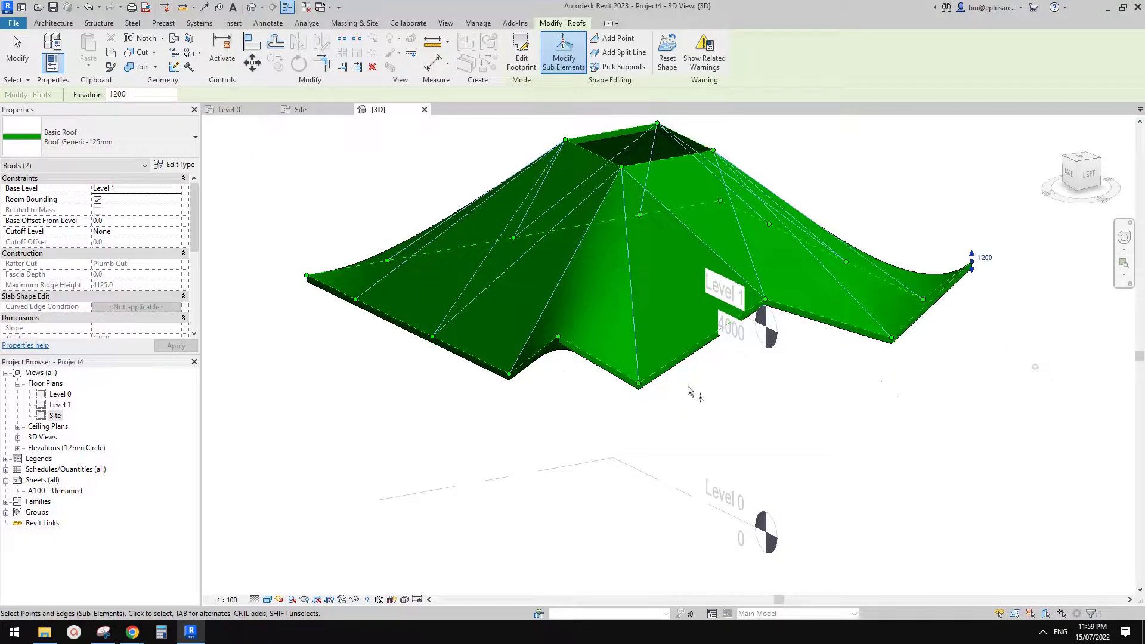
# Set the elevation of the back outer edge's midpoint and the back-right outer corner point to 1200 each
pyautogui.click(433, 340)
pyautogui.click(441, 333)
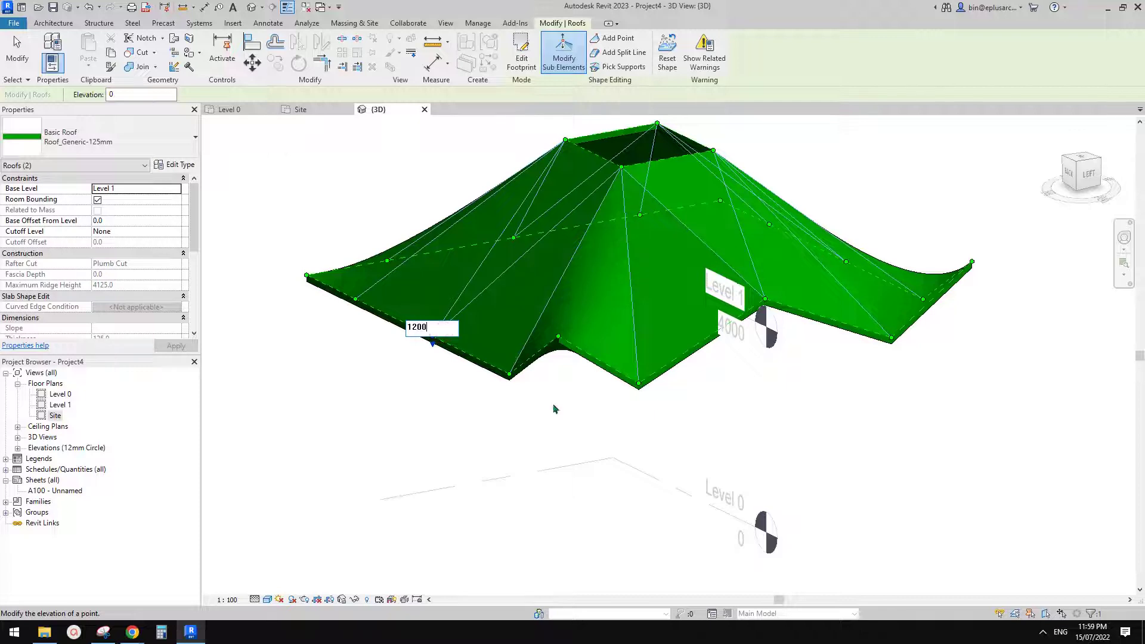
pyautogui.press('Return')
pyautogui.scroll(-1, 619, 410)
pyautogui.keyDown('shift'); pyautogui.moveTo(618, 409); pyautogui.dragTo(680, 428, button='middle'); pyautogui.keyUp('shift')
pyautogui.scroll(2, 708, 399)
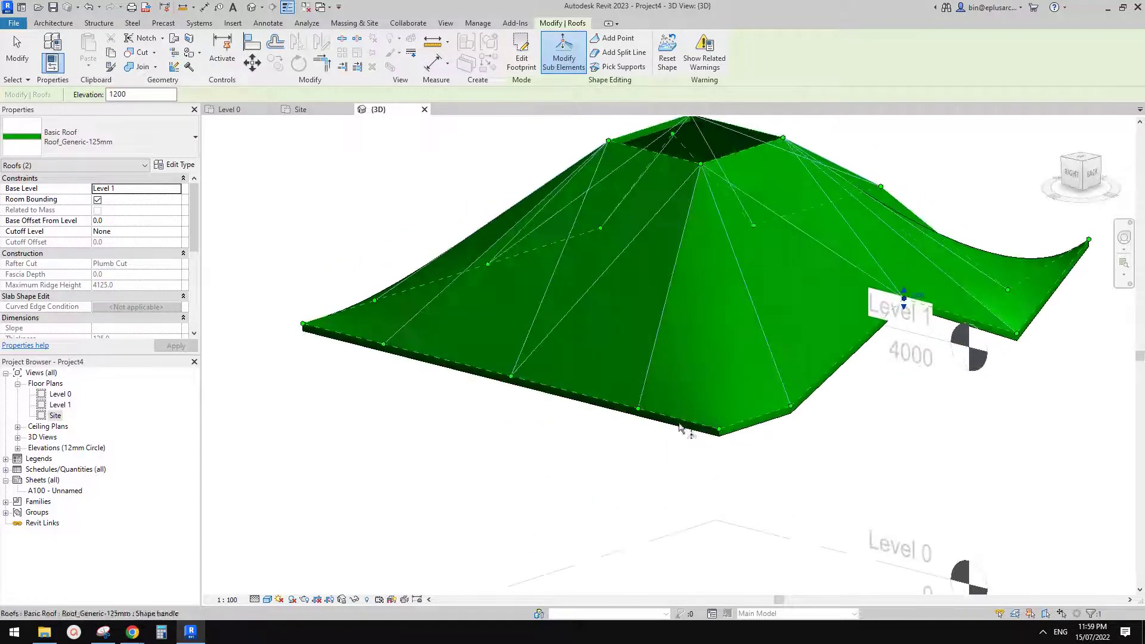
pyautogui.click(719, 430)
pyautogui.click(729, 424)
pyautogui.write('12')
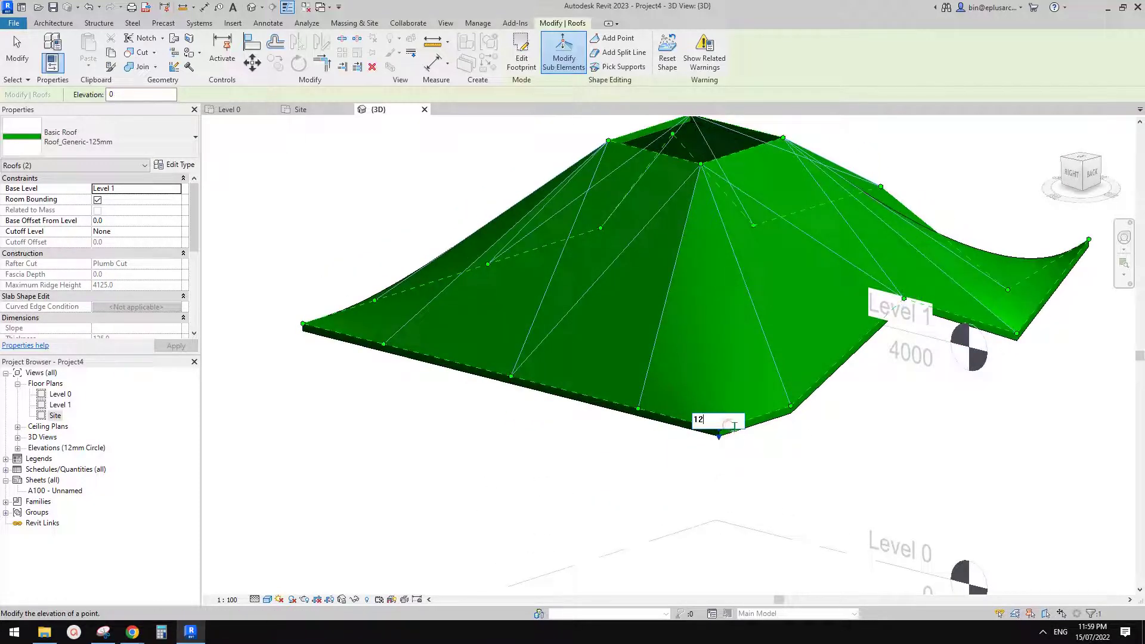
pyautogui.write('00')
pyautogui.press('Return')
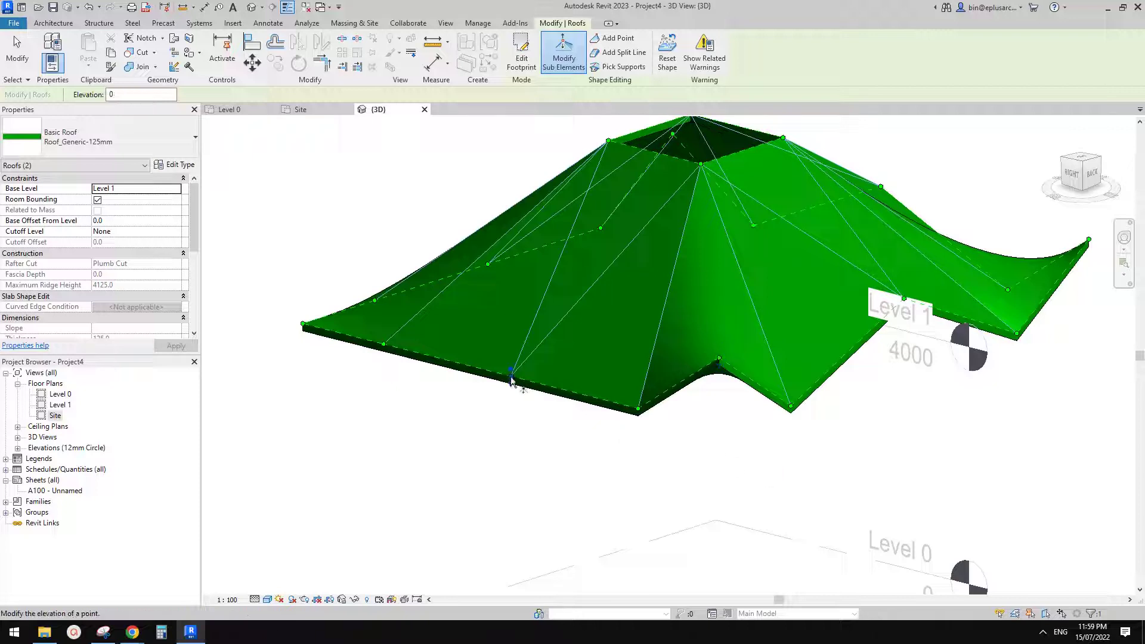
# Set the elevation of the right outer edge's midpoint and the front-right outer corner point to 1200 each
pyautogui.click(523, 375)
pyautogui.write('1200')
pyautogui.press('Return')
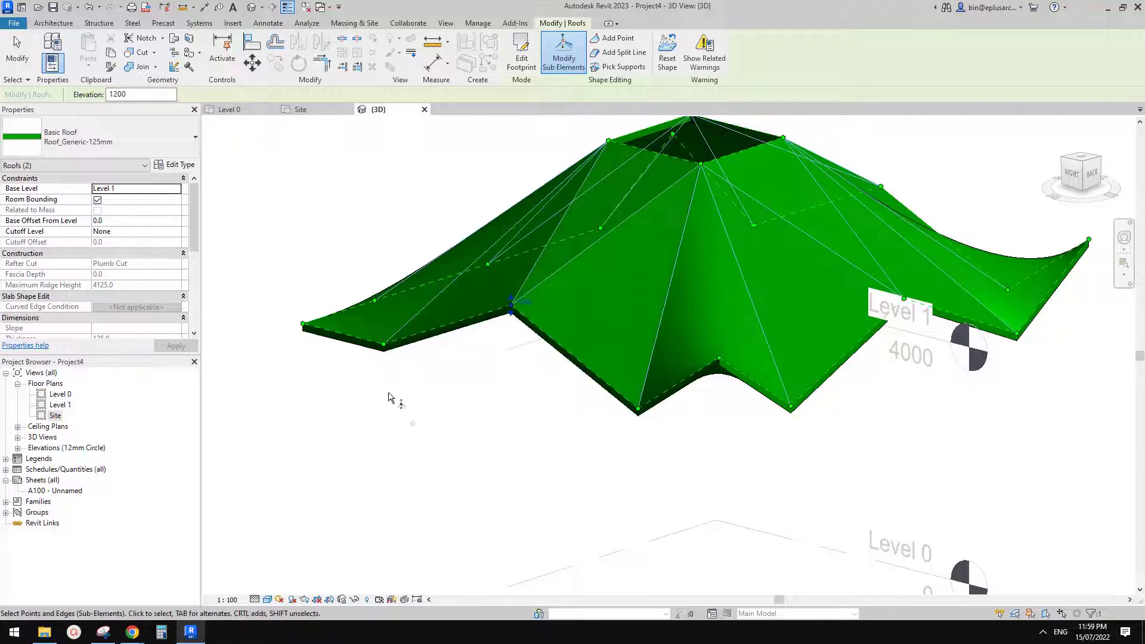
pyautogui.moveTo(361, 422); pyautogui.dragTo(413, 424, button='middle')
pyautogui.click(355, 325)
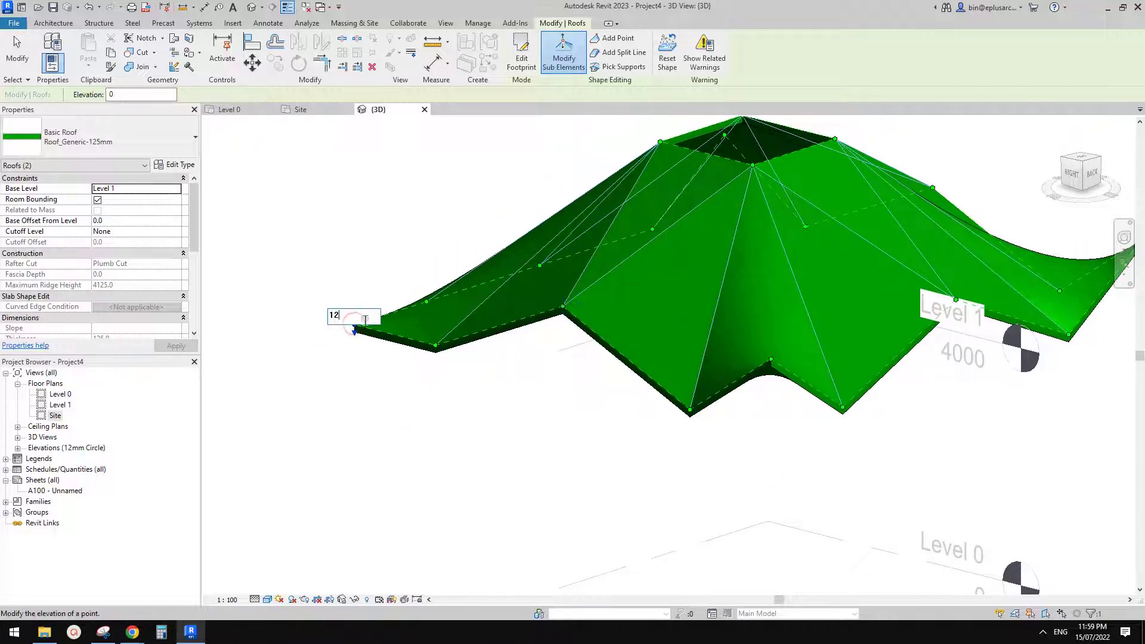
pyautogui.press('Return')
# Set the elevation of the midpoint of the roof's front outer edge to 1200
pyautogui.keyDown('shift'); pyautogui.moveTo(499, 317); pyautogui.dragTo(787, 358, button='middle'); pyautogui.keyUp('shift')
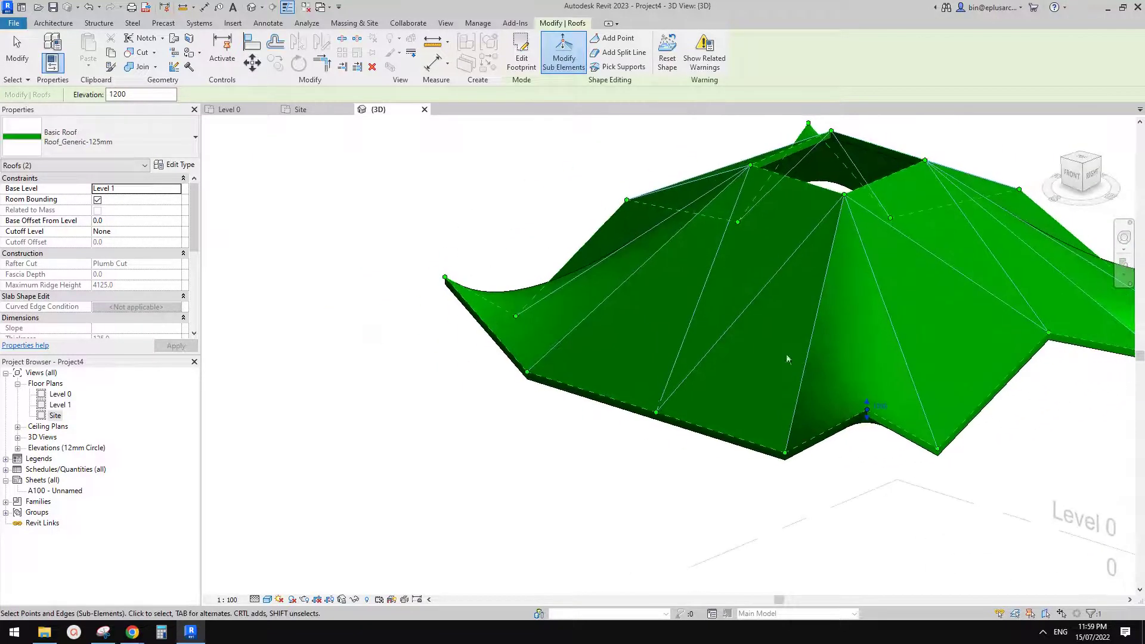
pyautogui.click(656, 414)
pyautogui.click(666, 410)
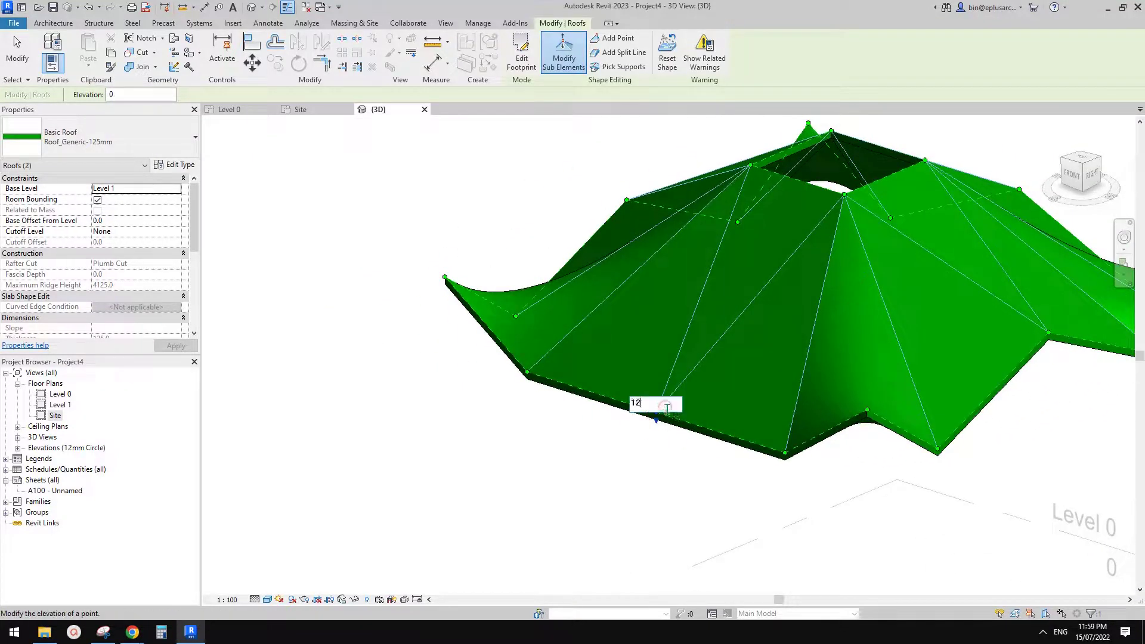
pyautogui.write('1200')
pyautogui.press('Return')
pyautogui.keyDown('shift'); pyautogui.moveTo(529, 203); pyautogui.dragTo(557, 414, button='middle'); pyautogui.keyUp('shift')
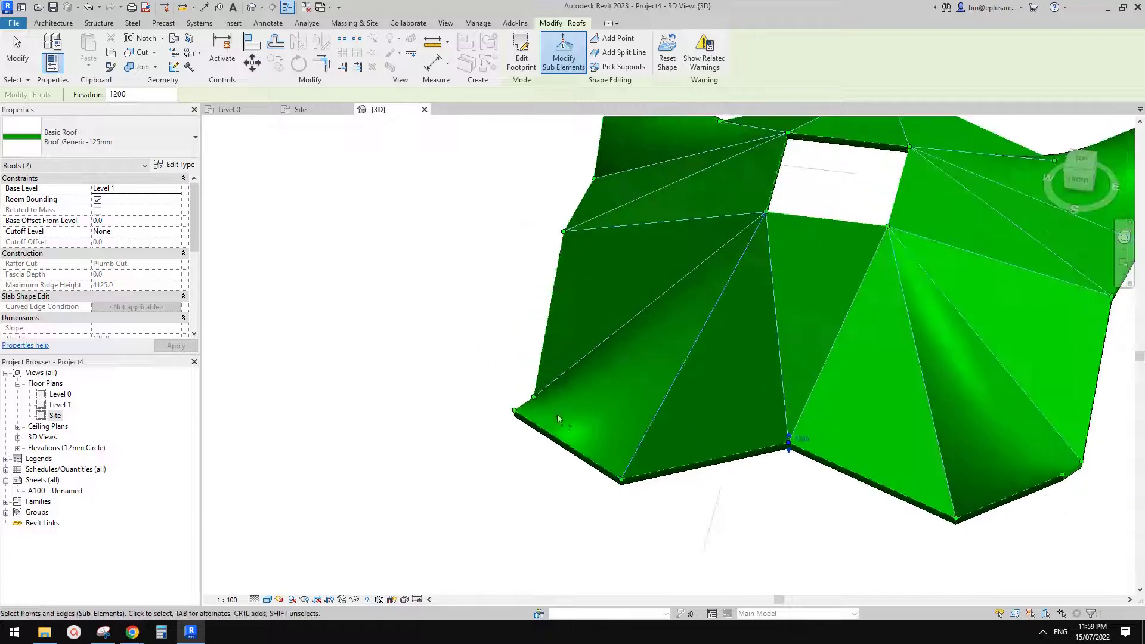
pyautogui.keyDown('shift'); pyautogui.moveTo(628, 428); pyautogui.dragTo(812, 453, button='middle'); pyautogui.keyUp('shift')
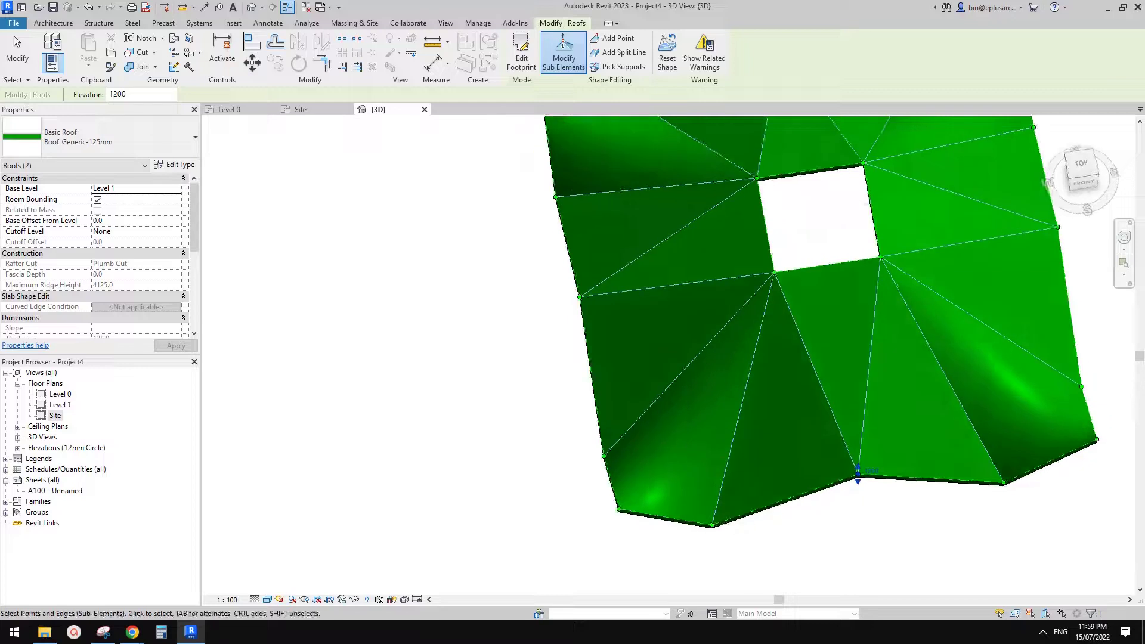
pyautogui.click(624, 53)
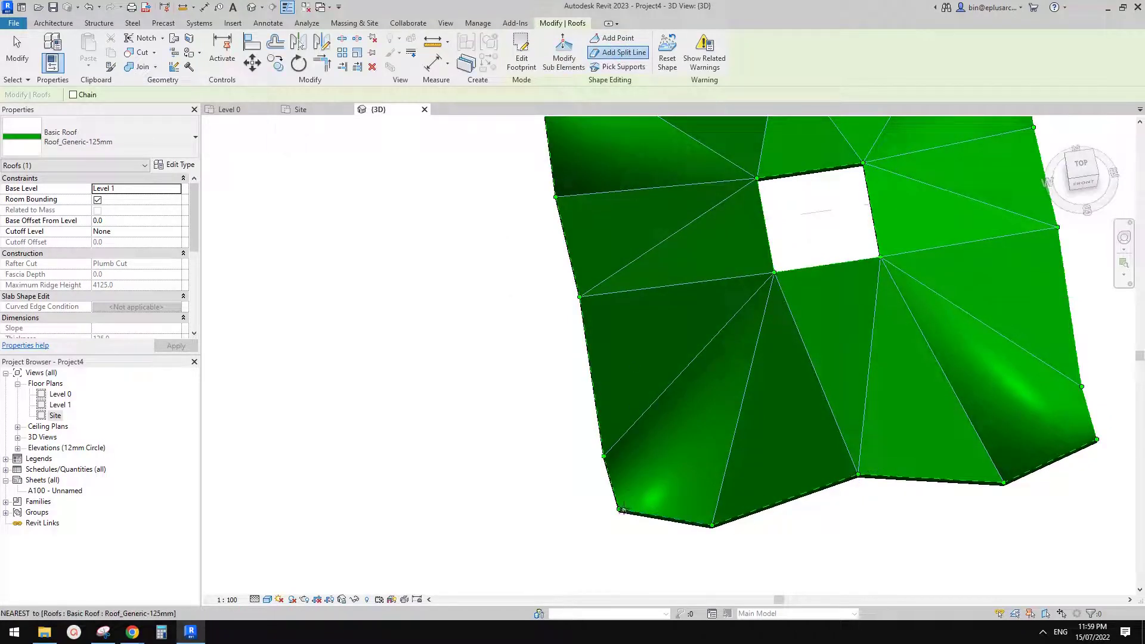
pyautogui.press('Escape')
pyautogui.press('Escape')
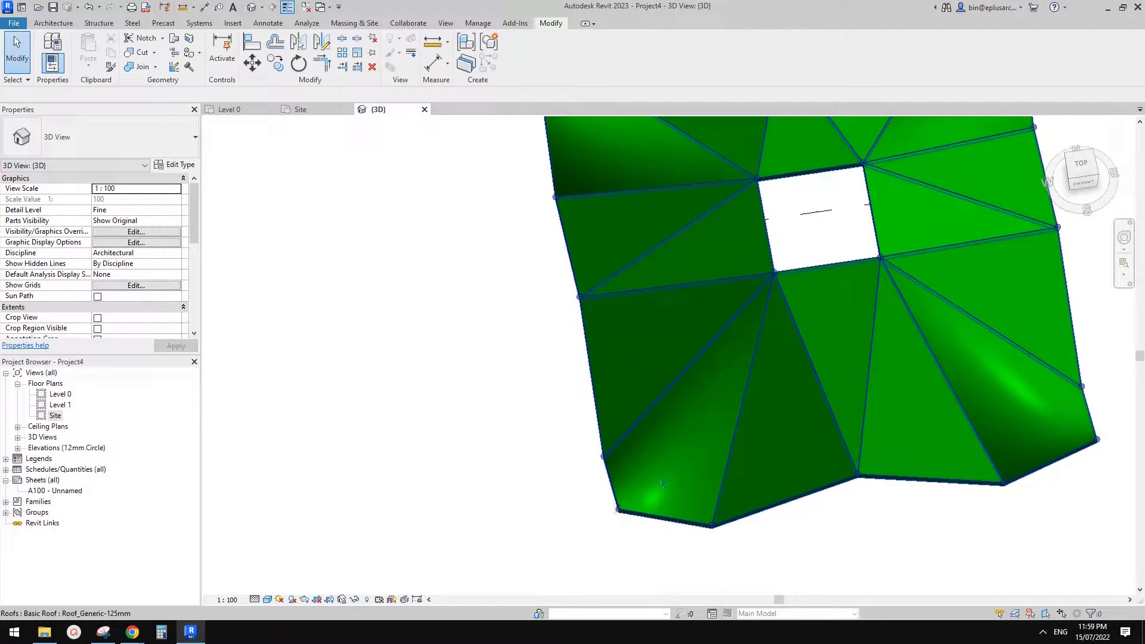
# Add split lines joining the roof's front-left and front-right outer corners to the matching corners of the central opening
pyautogui.click(696, 407)
pyautogui.click(624, 53)
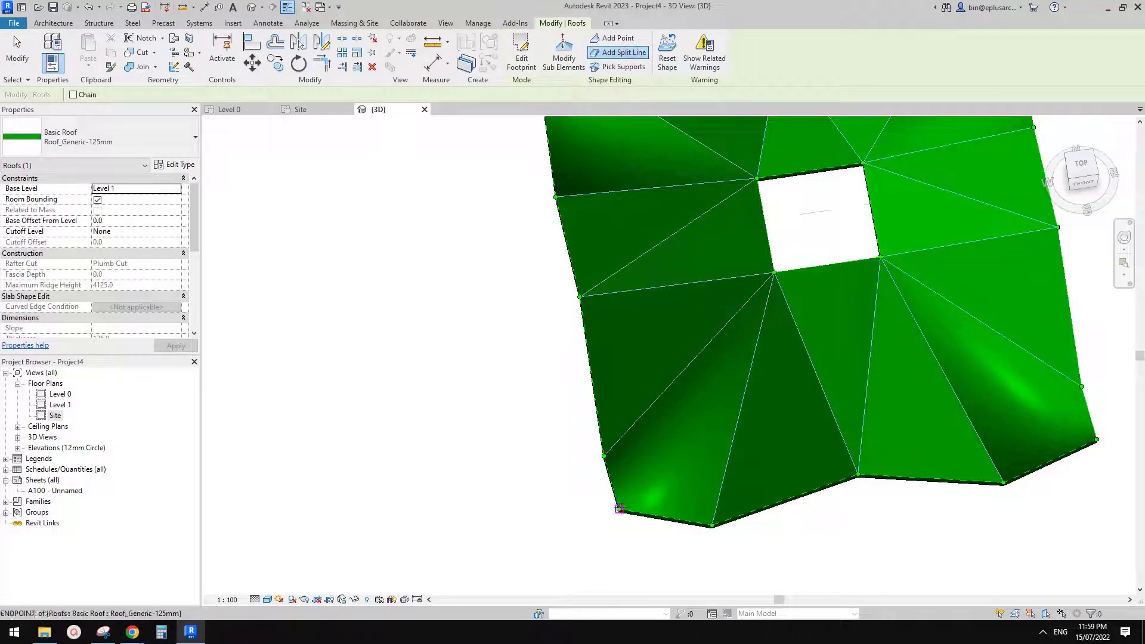
pyautogui.click(620, 507)
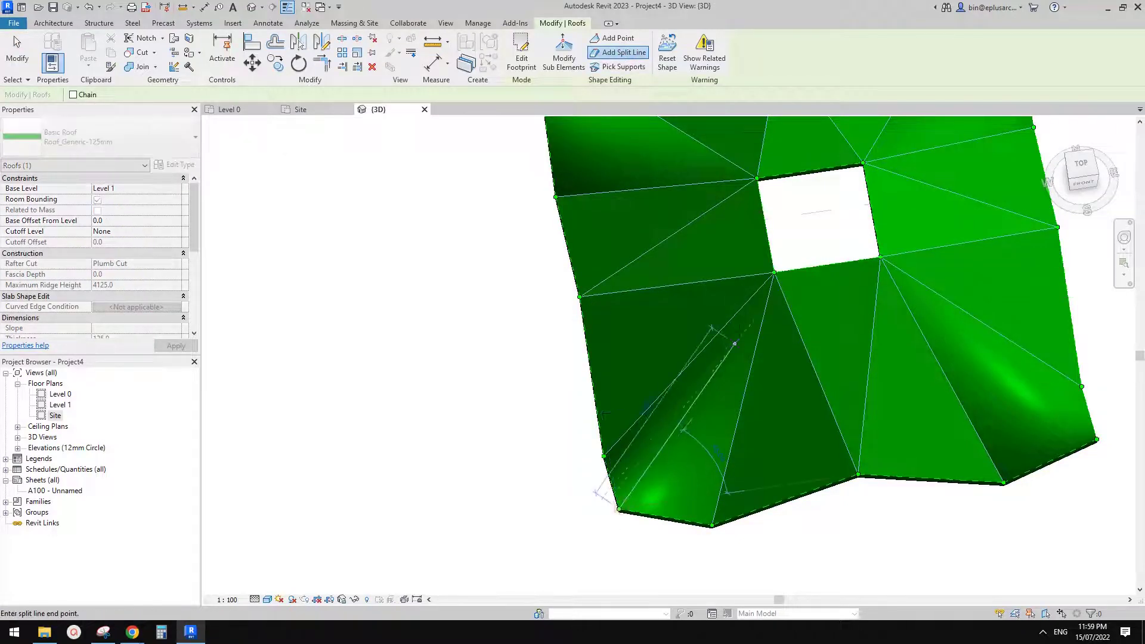
pyautogui.click(774, 272)
pyautogui.keyDown('shift'); pyautogui.moveTo(777, 378); pyautogui.dragTo(620, 328, button='middle'); pyautogui.keyUp('shift')
pyautogui.keyDown('shift'); pyautogui.moveTo(853, 418); pyautogui.dragTo(742, 462, button='middle'); pyautogui.keyUp('shift')
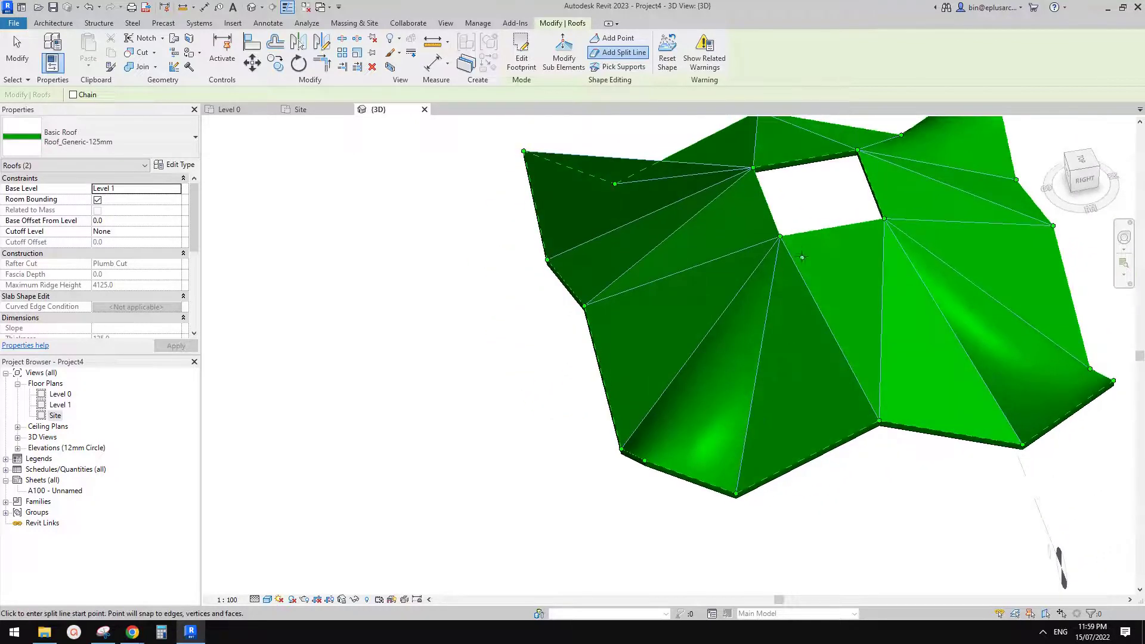
pyautogui.click(780, 237)
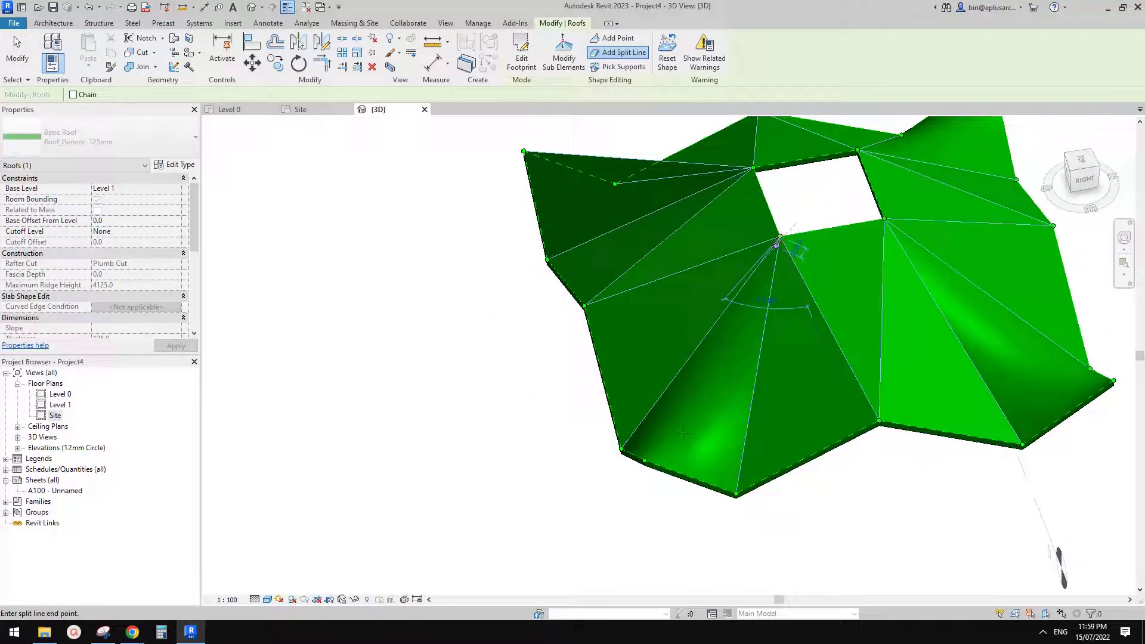
pyautogui.click(644, 461)
# Add split lines from the opening's back-right and back-left corners to the matching outer corners, and finish editing the roof
pyautogui.keyDown('shift'); pyautogui.moveTo(645, 461); pyautogui.dragTo(450, 289, button='middle'); pyautogui.keyUp('shift')
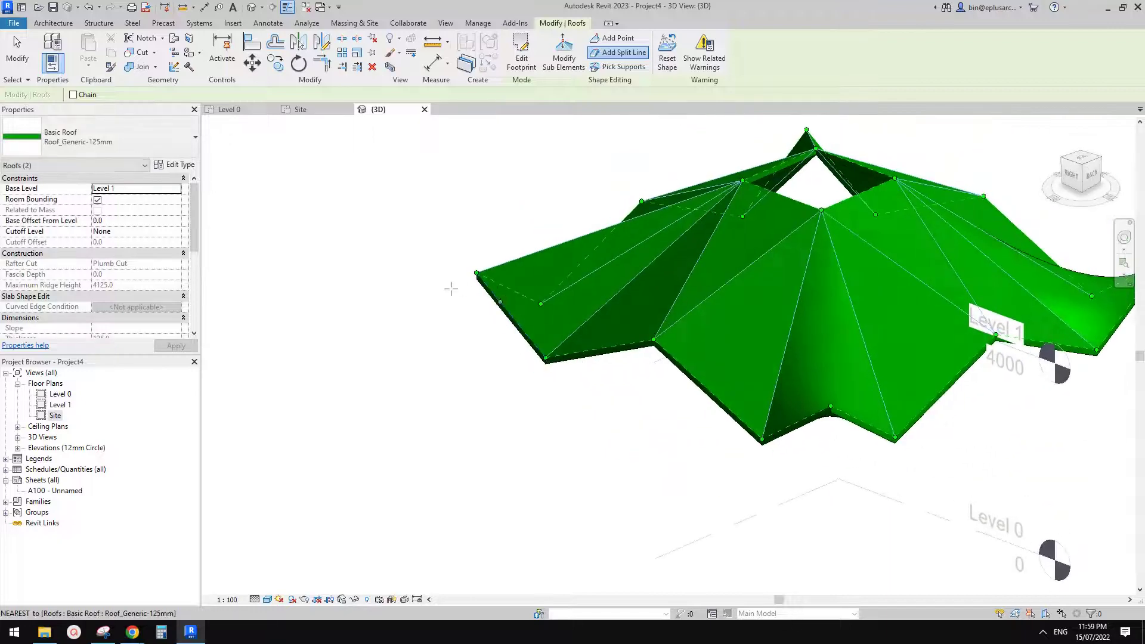
pyautogui.keyDown('shift'); pyautogui.moveTo(545, 304); pyautogui.dragTo(549, 340, button='middle'); pyautogui.keyUp('shift')
pyautogui.click(810, 227)
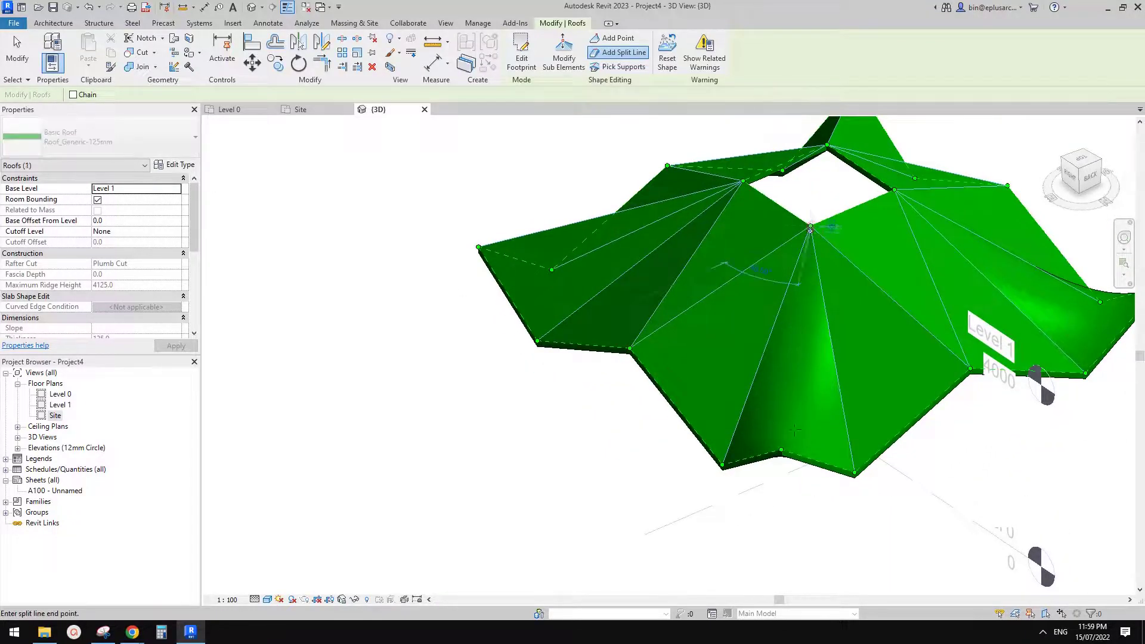
pyautogui.click(781, 450)
pyautogui.keyDown('shift'); pyautogui.moveTo(782, 449); pyautogui.dragTo(829, 280, button='middle'); pyautogui.keyUp('shift')
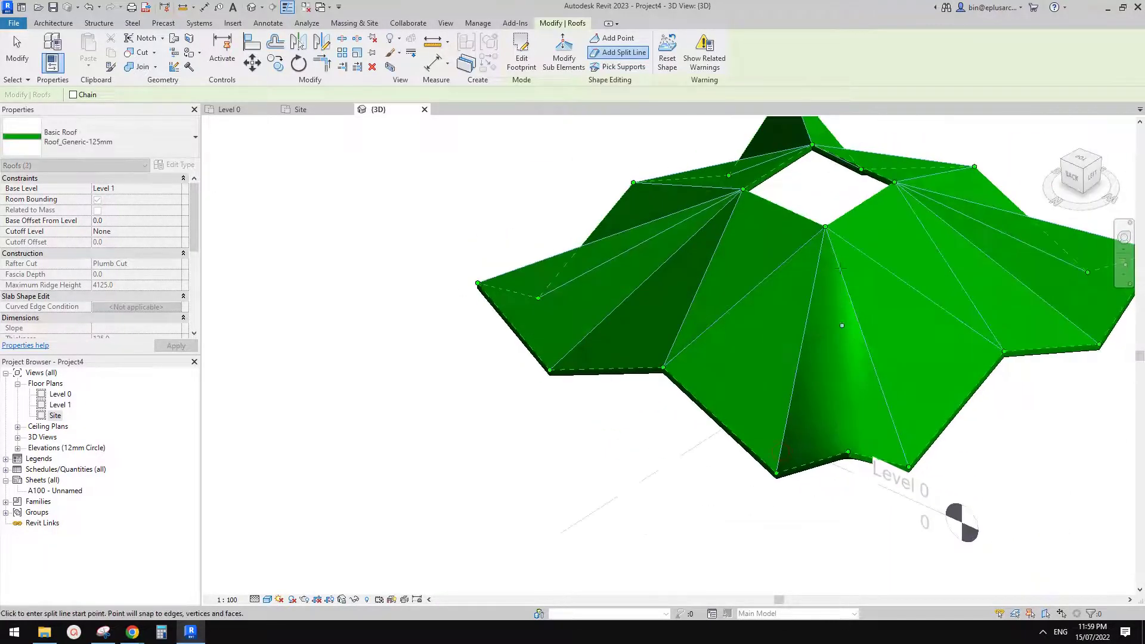
pyautogui.click(825, 226)
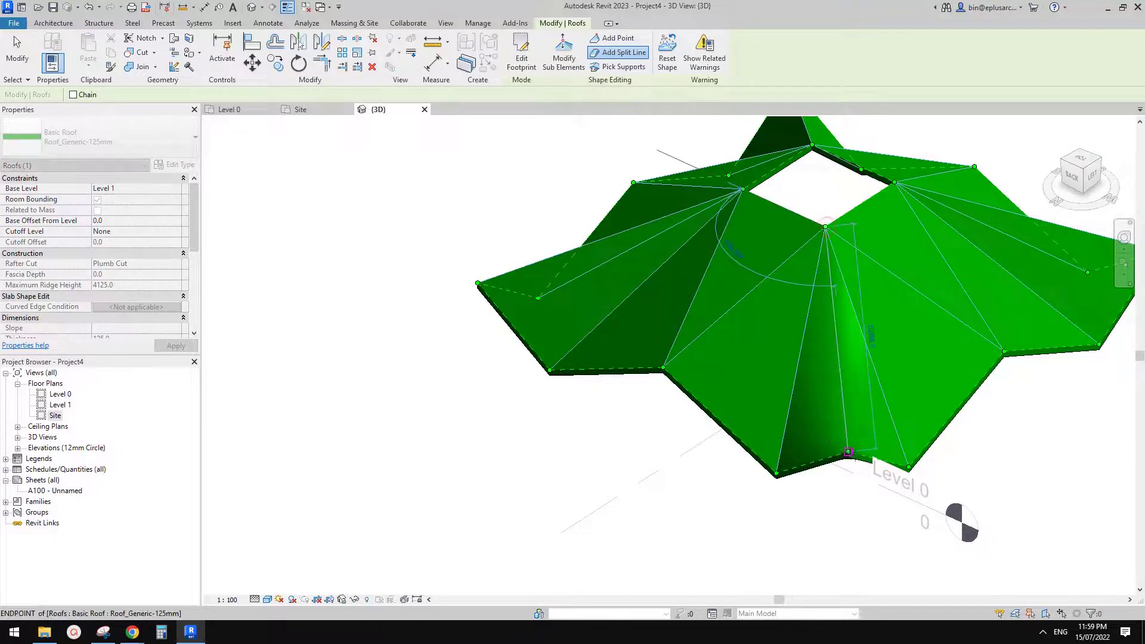
pyautogui.click(848, 452)
pyautogui.press('Escape')
pyautogui.moveTo(865, 424); pyautogui.dragTo(847, 419, button='middle')
pyautogui.press('Escape')
pyautogui.press('Escape')
pyautogui.scroll(-2, 907, 381)
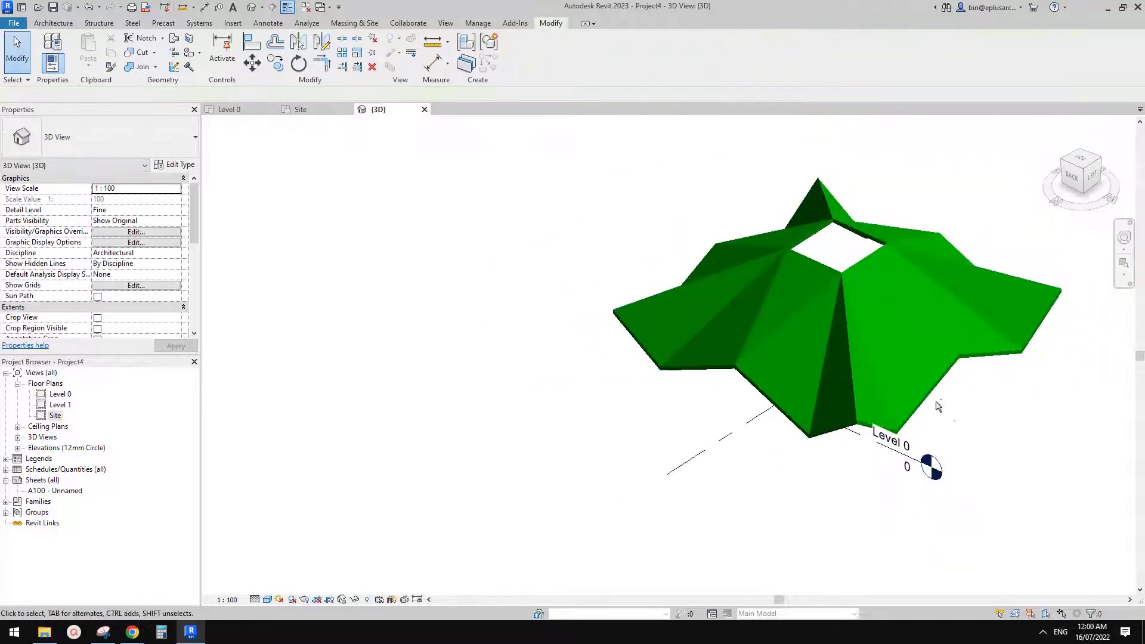
# Set the elevation of the front edge of the roof's central opening to 5000
pyautogui.keyDown('shift'); pyautogui.moveTo(938, 404); pyautogui.dragTo(810, 306, button='middle'); pyautogui.keyUp('shift')
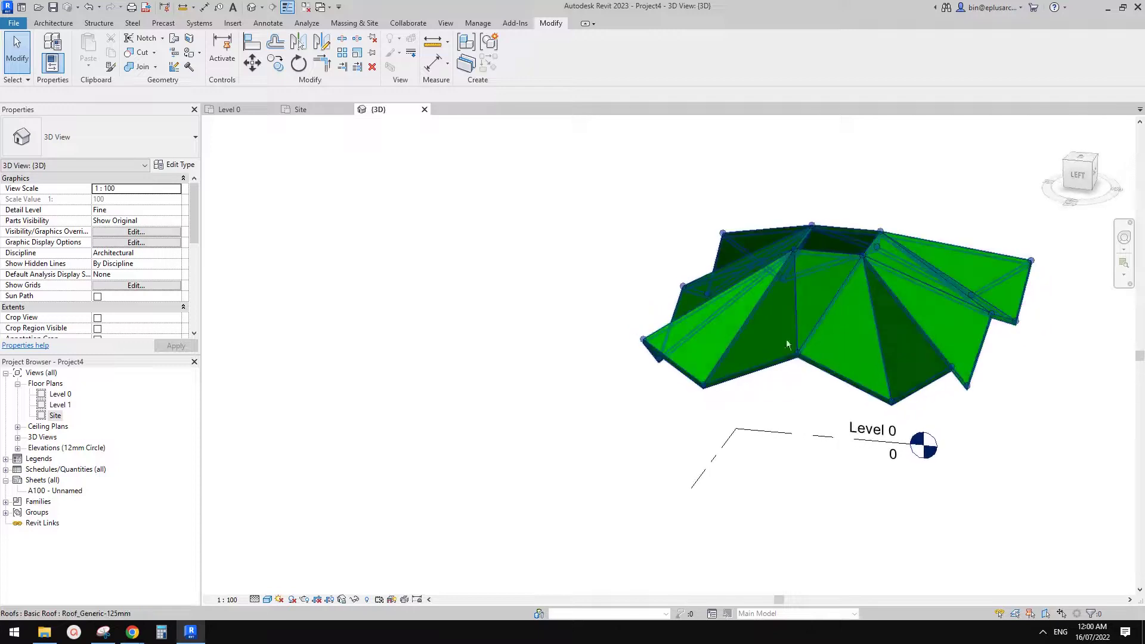
pyautogui.scroll(1, 812, 309)
pyautogui.click(860, 237)
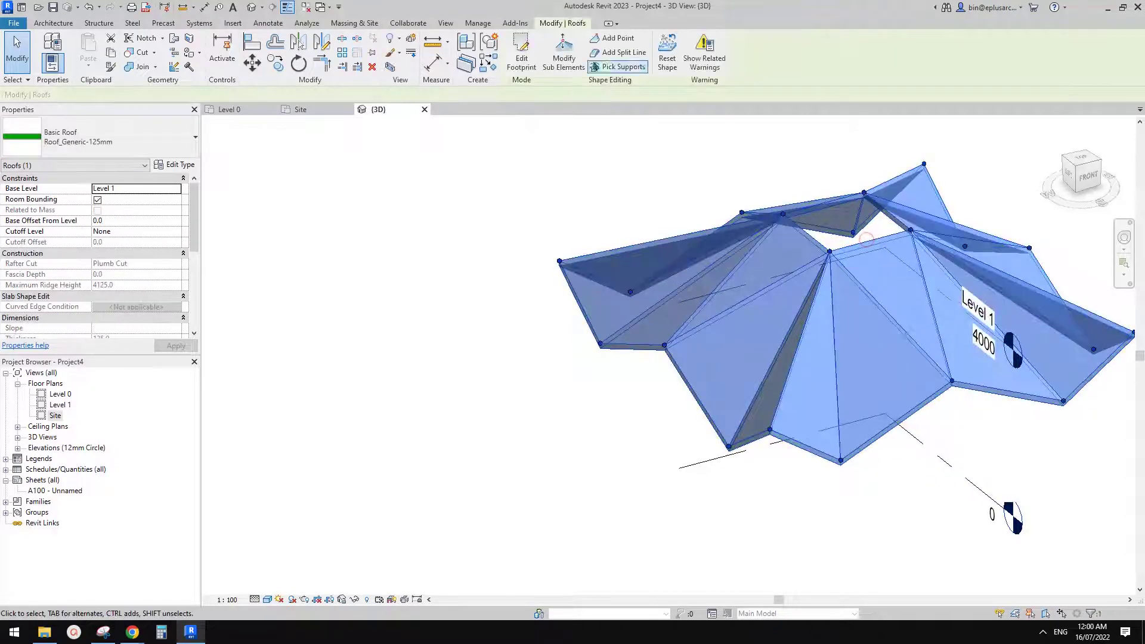
pyautogui.click(563, 52)
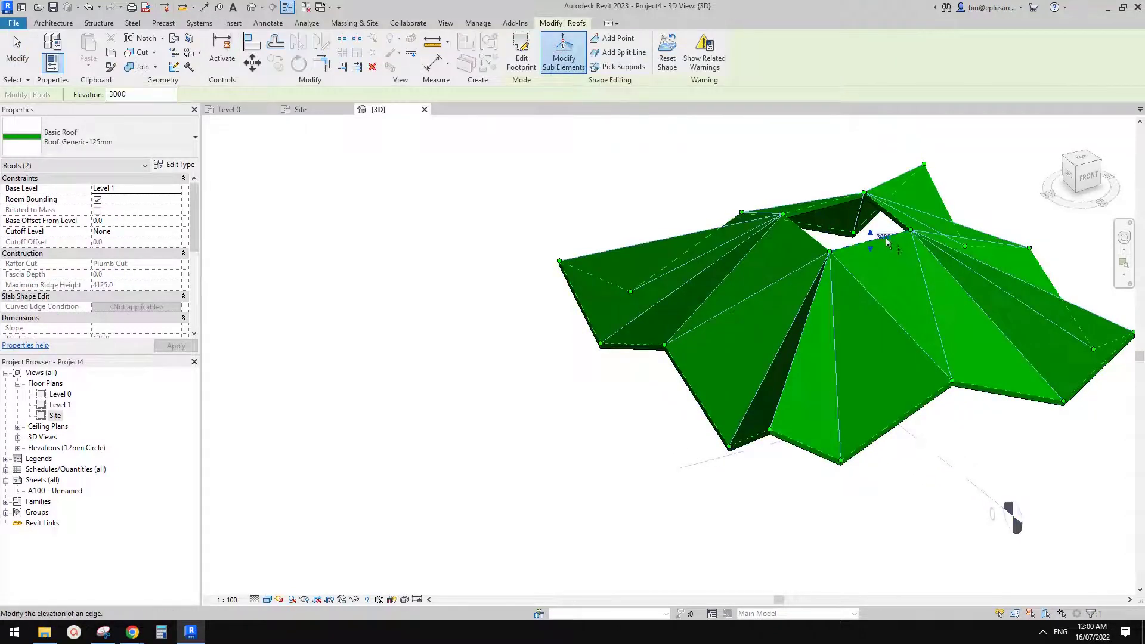
pyautogui.click(885, 239)
pyautogui.moveTo(881, 257); pyautogui.dragTo(869, 274, button='middle')
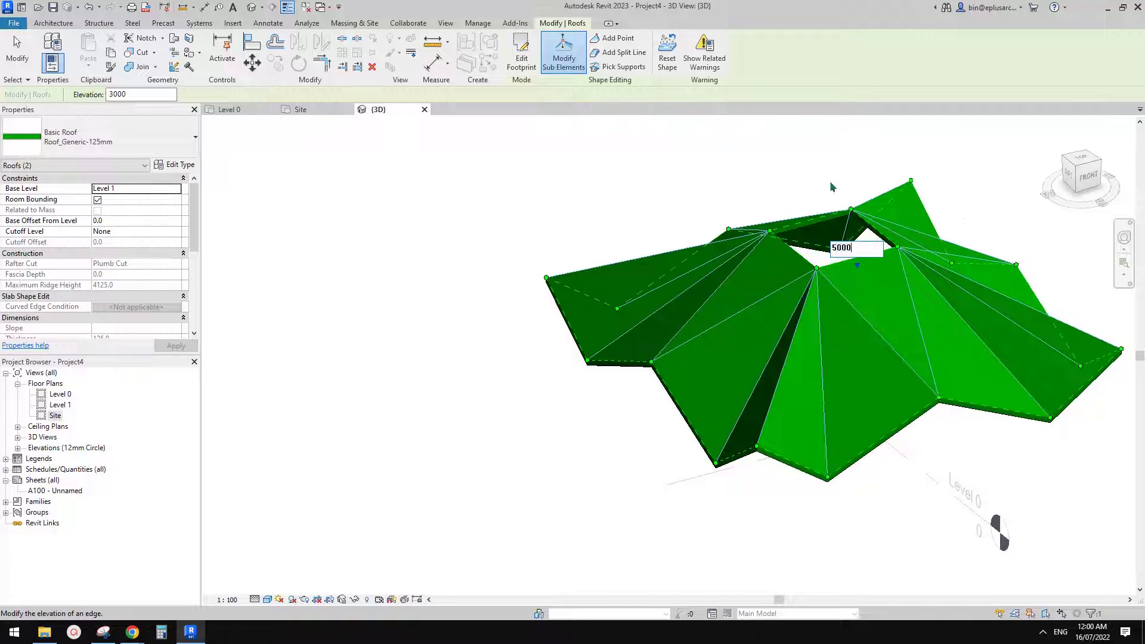
pyautogui.press('Return')
# Set the elevation of the opposite, back edge of the central opening to 5000 and finish editing the roof
pyautogui.keyDown('shift'); pyautogui.moveTo(833, 187); pyautogui.dragTo(1001, 235, button='middle'); pyautogui.keyUp('shift')
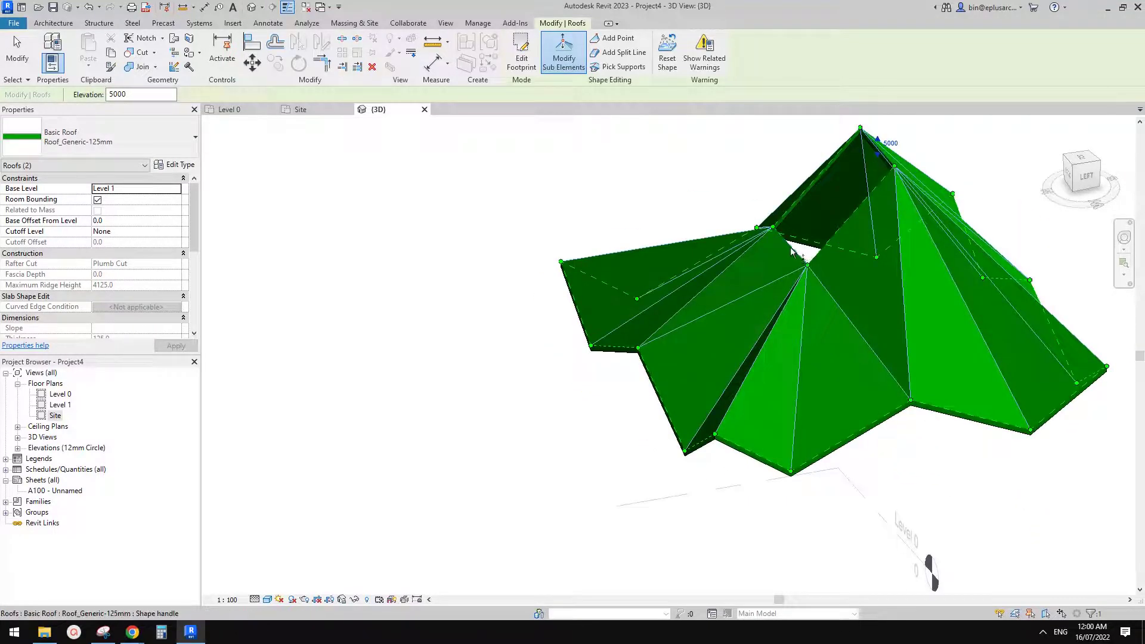
pyautogui.moveTo(820, 244); pyautogui.dragTo(821, 256, button='middle')
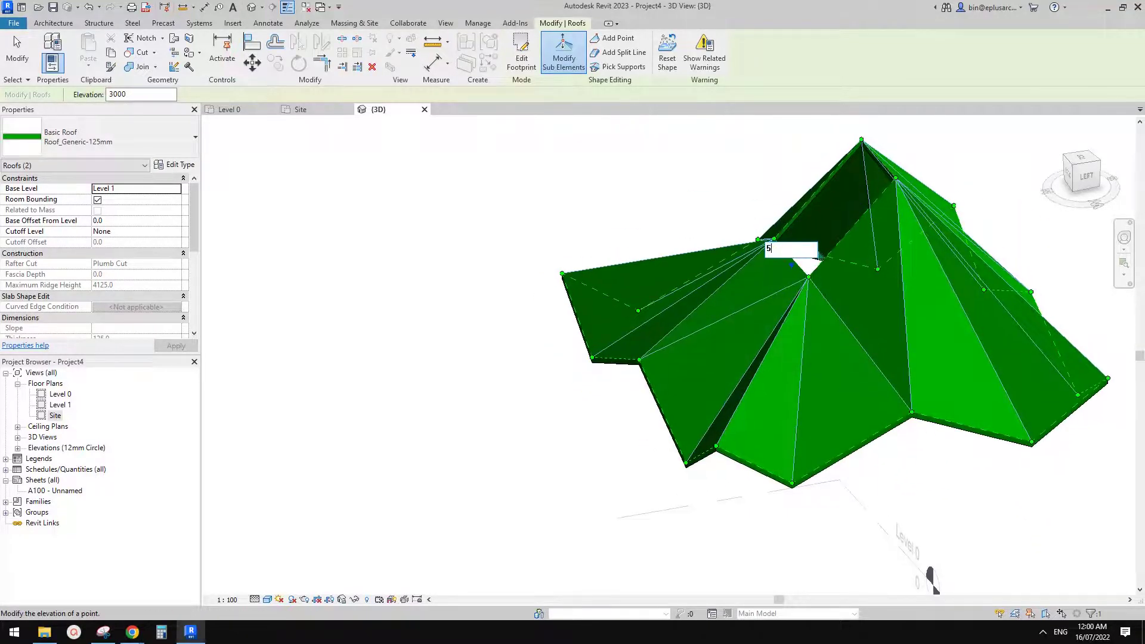
pyautogui.press('Return')
pyautogui.press('Escape')
pyautogui.scroll(-1, 714, 183)
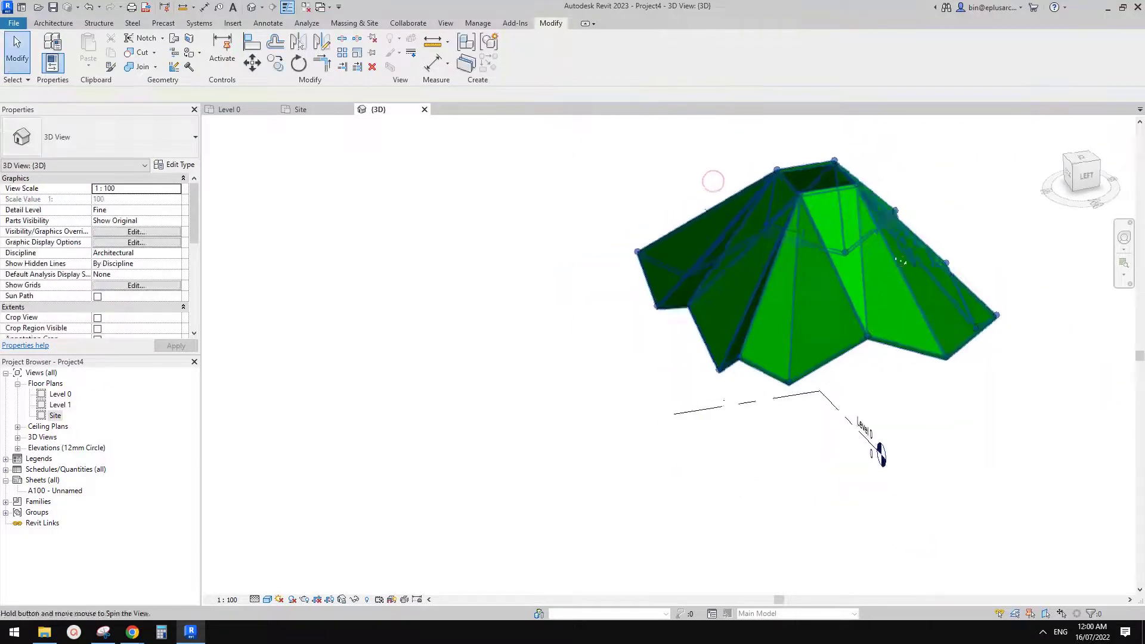
# Examine the raised roof from several sides, compare it with the dome images in the Google Docs reference, and return to Revit
pyautogui.keyDown('shift'); pyautogui.moveTo(712, 182); pyautogui.dragTo(820, 143, button='middle'); pyautogui.keyUp('shift')
pyautogui.scroll(1, 823, 296)
pyautogui.keyDown('shift'); pyautogui.moveTo(823, 296); pyautogui.dragTo(853, 293, button='middle'); pyautogui.keyUp('shift')
pyautogui.keyDown('shift'); pyautogui.moveTo(741, 392); pyautogui.dragTo(683, 401, button='middle'); pyautogui.keyUp('shift')
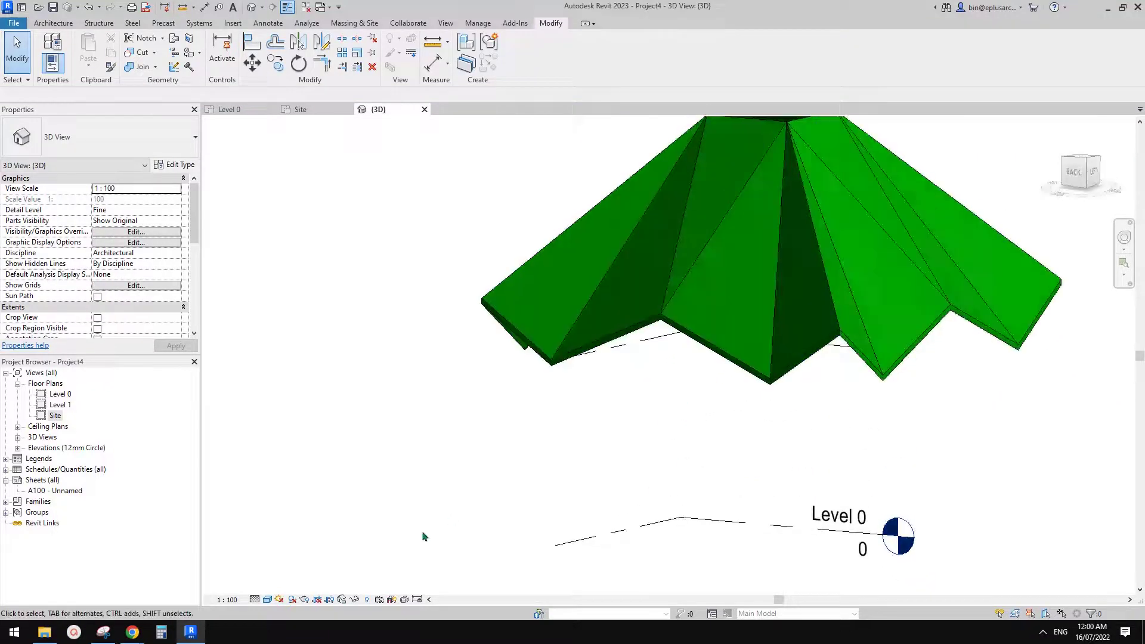
pyautogui.moveTo(133, 632)
pyautogui.click(200, 590)
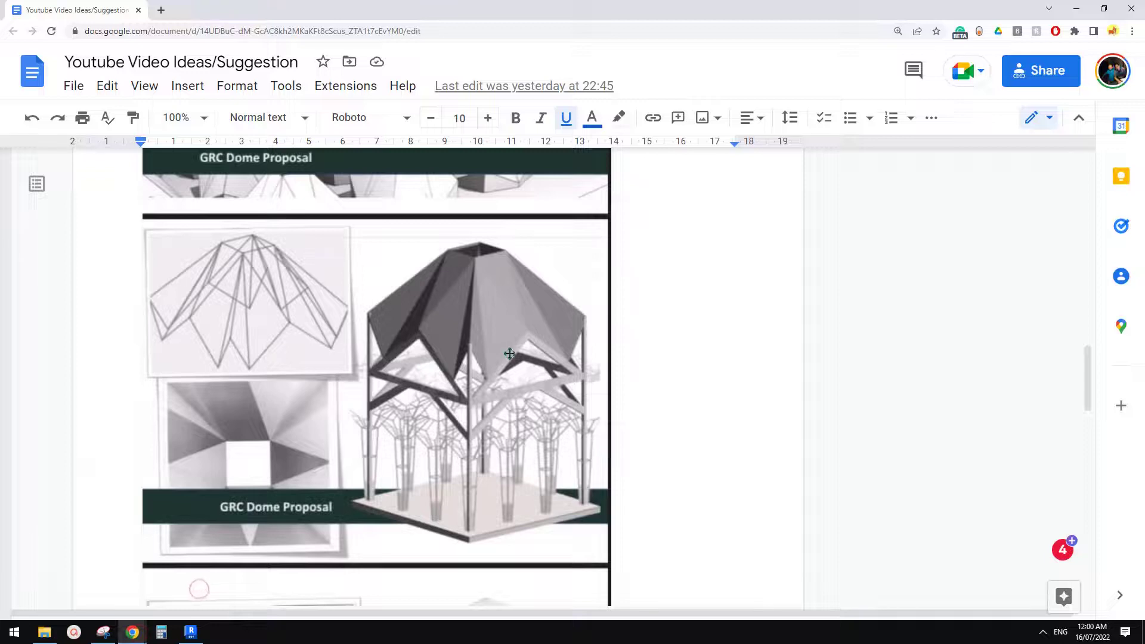
pyautogui.click(190, 632)
pyautogui.keyDown('shift'); pyautogui.moveTo(626, 440); pyautogui.dragTo(705, 339, button='middle'); pyautogui.keyUp('shift')
# Select all the roof's raised outer corner points and edge midpoints together in side view and set their elevation to 1800
pyautogui.click(792, 331)
pyautogui.keyDown('shift'); pyautogui.moveTo(792, 330); pyautogui.dragTo(783, 339, button='middle'); pyautogui.keyUp('shift')
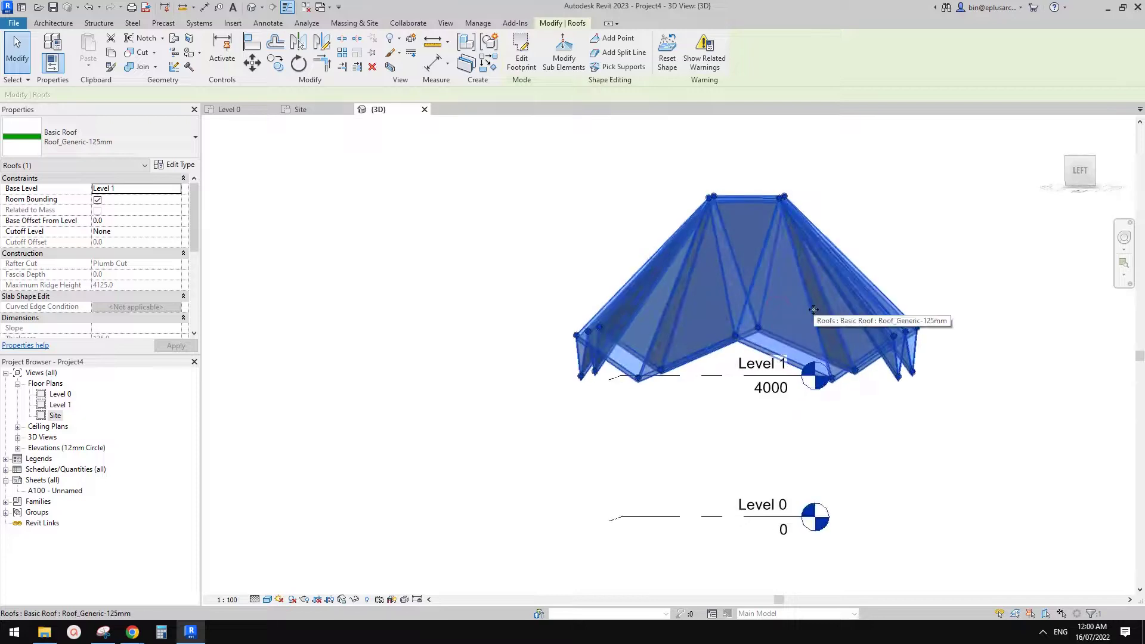
pyautogui.click(621, 53)
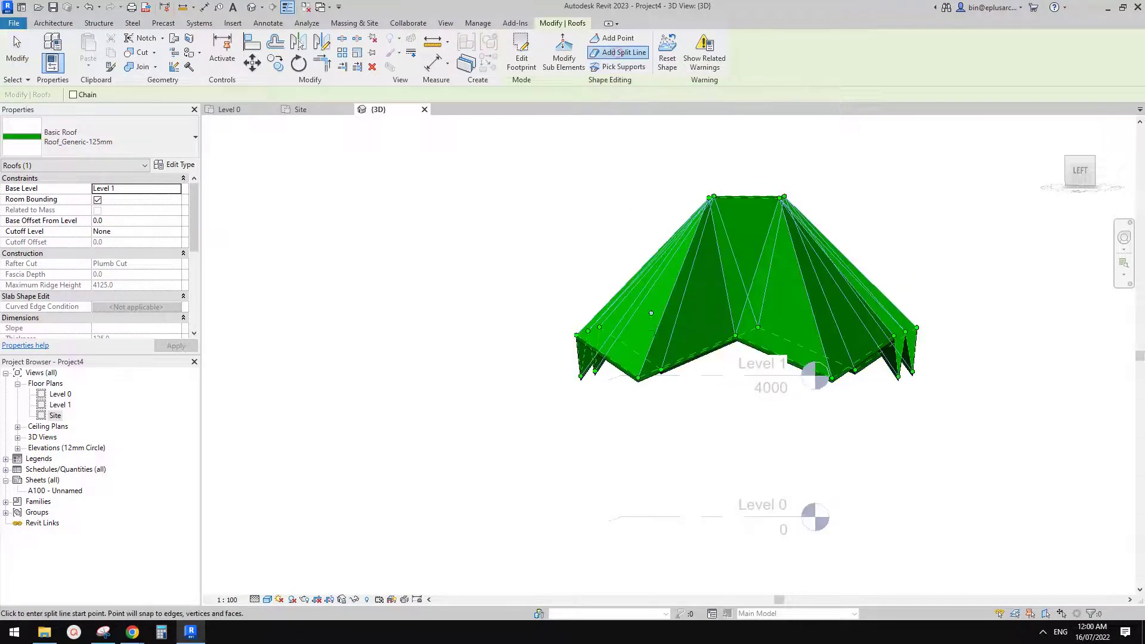
pyautogui.keyDown('shift'); pyautogui.moveTo(1009, 233); pyautogui.dragTo(651, 345, button='middle'); pyautogui.keyUp('shift')
pyautogui.scroll(1, 652, 346)
pyautogui.press('Escape')
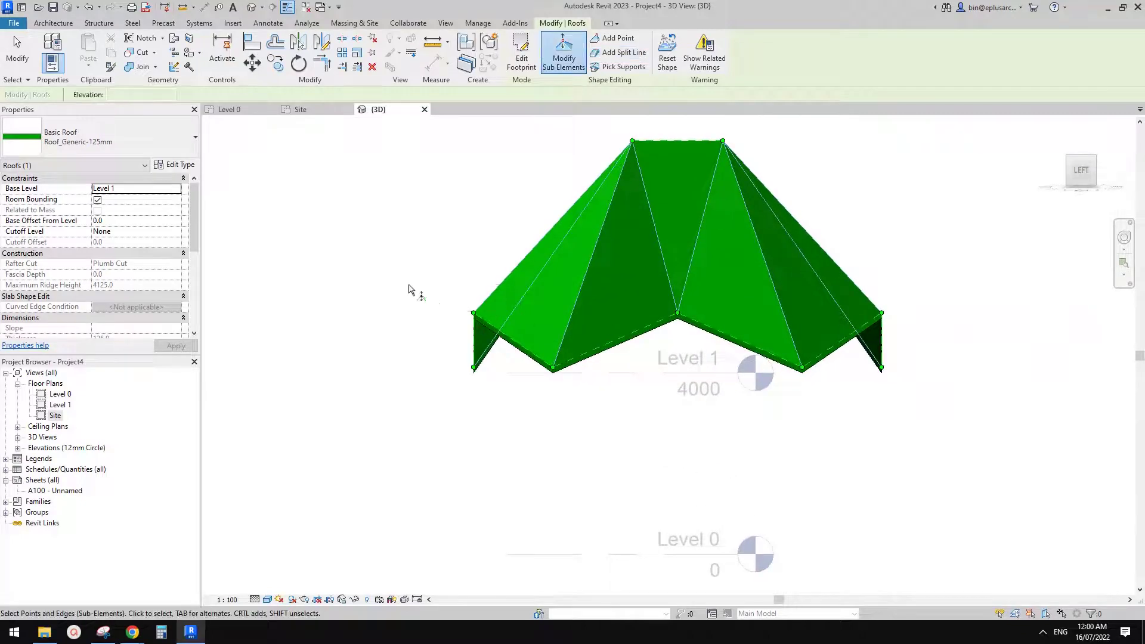
pyautogui.moveTo(409, 285); pyautogui.dragTo(543, 332)
pyautogui.moveTo(936, 347); pyautogui.dragTo(935, 347)
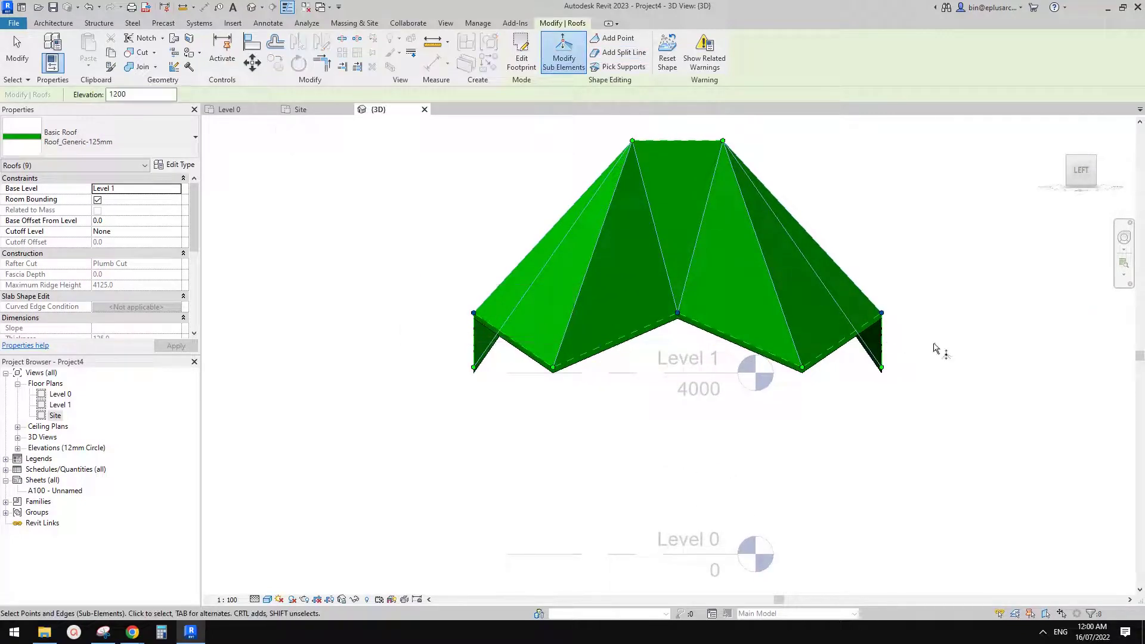
pyautogui.moveTo(401, 249); pyautogui.dragTo(904, 356)
pyautogui.write('1800')
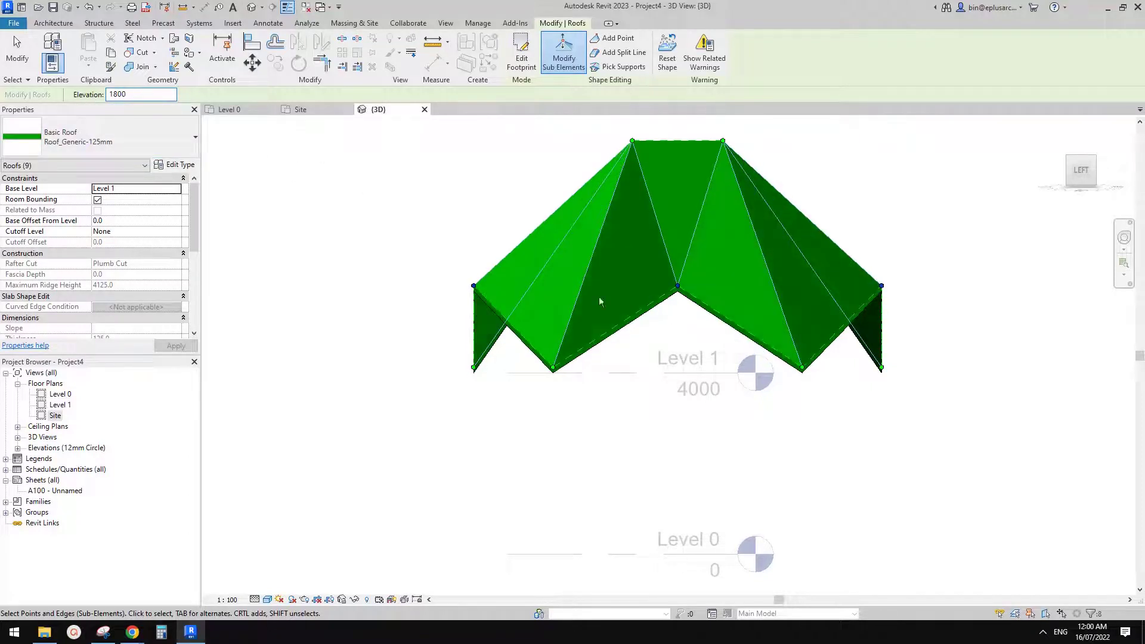
# Finish editing the roof's points and inspect the faceted roof from directly above and from a raised corner view
pyautogui.keyDown('shift'); pyautogui.moveTo(808, 390); pyautogui.dragTo(731, 468, button='middle'); pyautogui.keyUp('shift')
pyautogui.press('Escape')
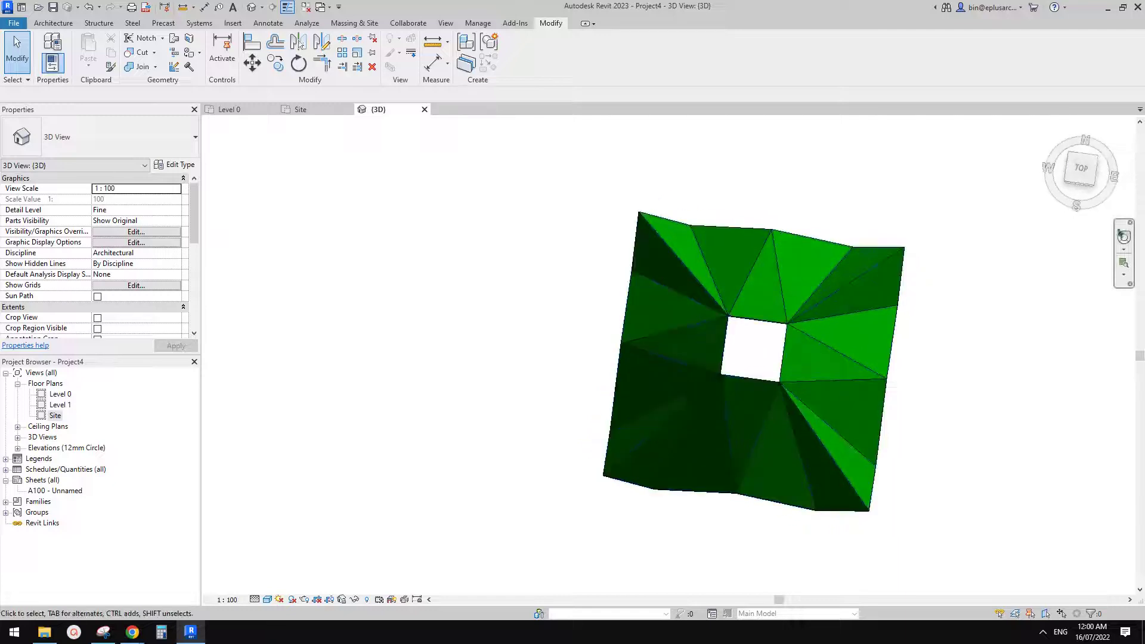
pyautogui.click(1091, 180)
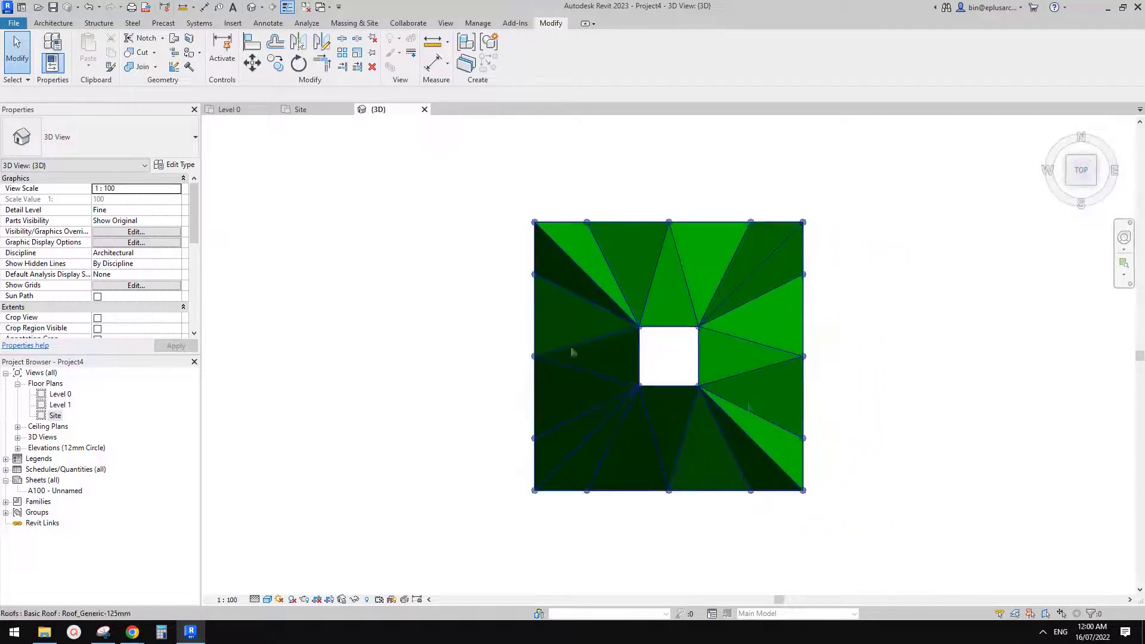
pyautogui.moveTo(859, 315)
pyautogui.keyDown('shift'); pyautogui.mouseDown(button='middle')
pyautogui.moveTo(558, 259)
pyautogui.moveTo(887, 243)
pyautogui.moveTo(964, 276)
pyautogui.moveTo(1087, 421)
pyautogui.moveTo(969, 386)
pyautogui.mouseUp(button='middle'); pyautogui.keyUp('shift')
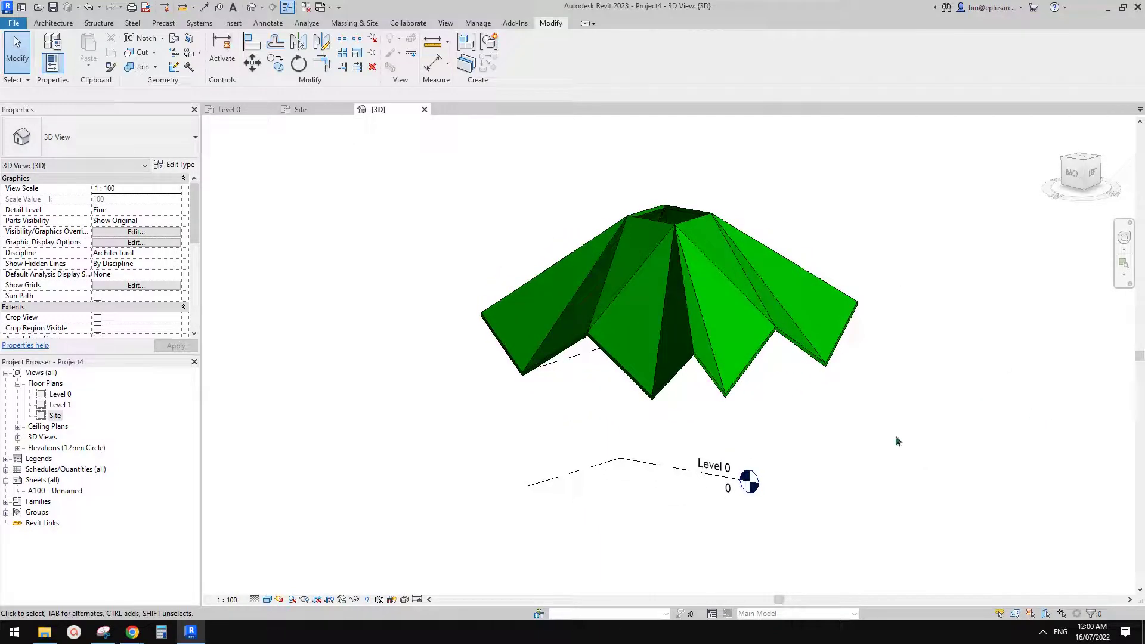
# Examine the roof's folds, raised edge points and central opening from several sides, both selected and unselected
pyautogui.click(795, 317)
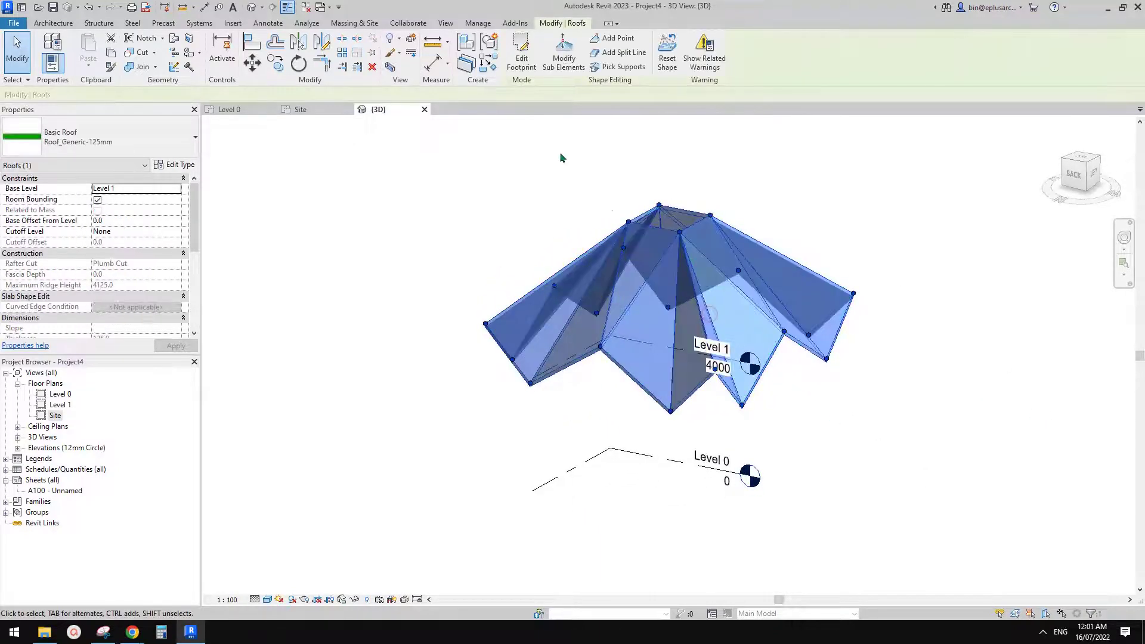
pyautogui.click(500, 189)
pyautogui.click(621, 273)
pyautogui.click(55, 23)
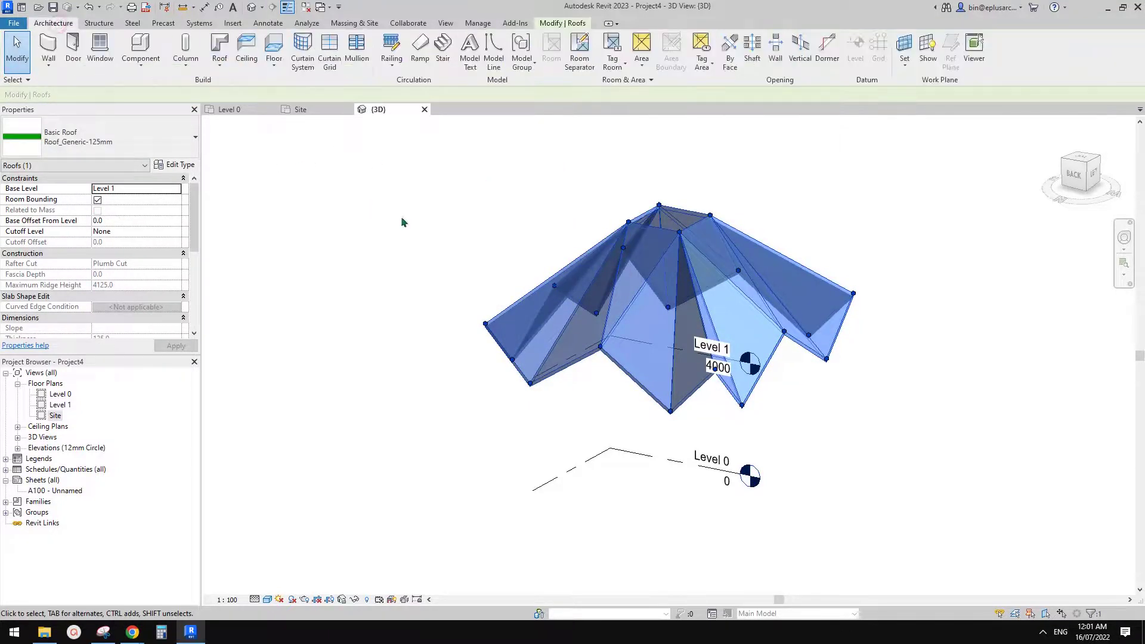
pyautogui.click(402, 222)
pyautogui.click(635, 271)
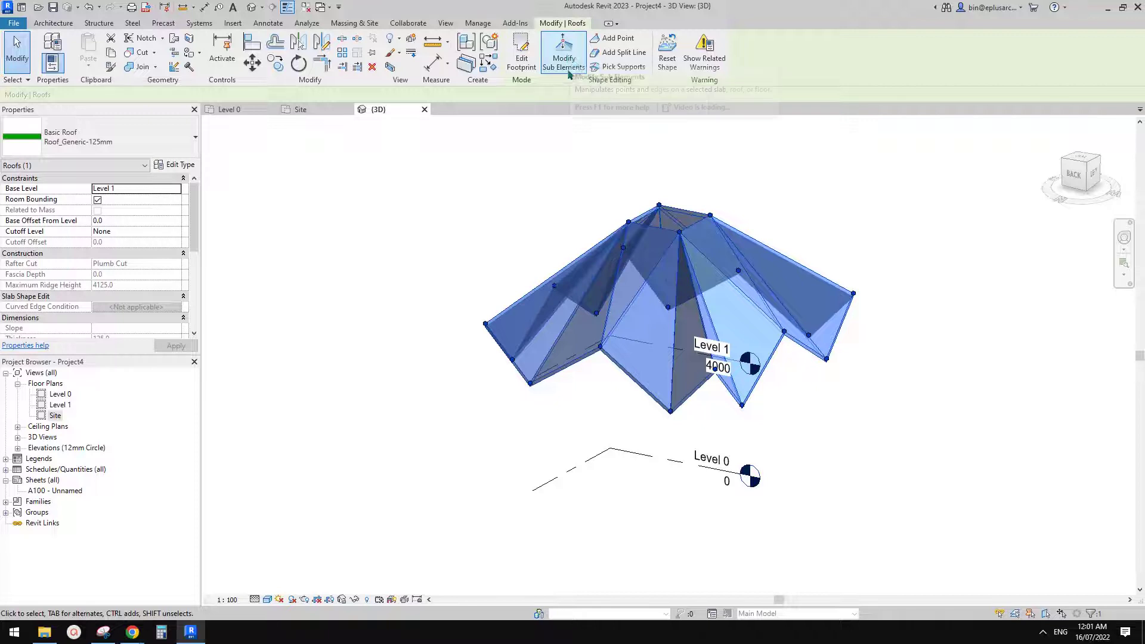
pyautogui.keyDown('shift'); pyautogui.moveTo(674, 260); pyautogui.dragTo(685, 272, button='middle'); pyautogui.keyUp('shift')
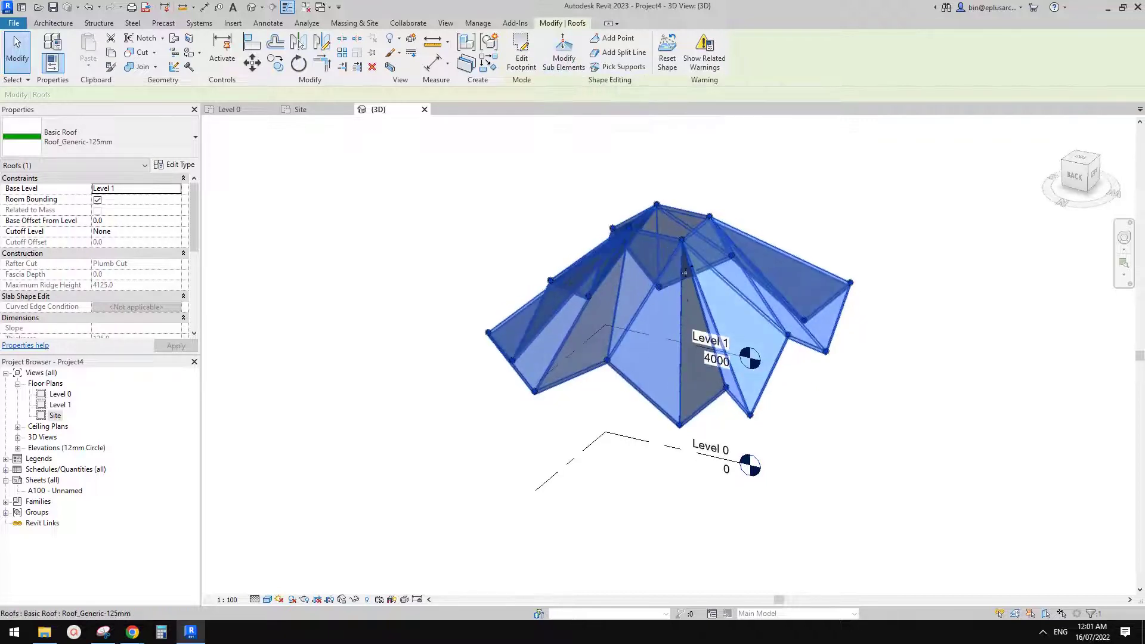
pyautogui.keyDown('shift'); pyautogui.moveTo(676, 315); pyautogui.dragTo(648, 299, button='middle'); pyautogui.keyUp('shift')
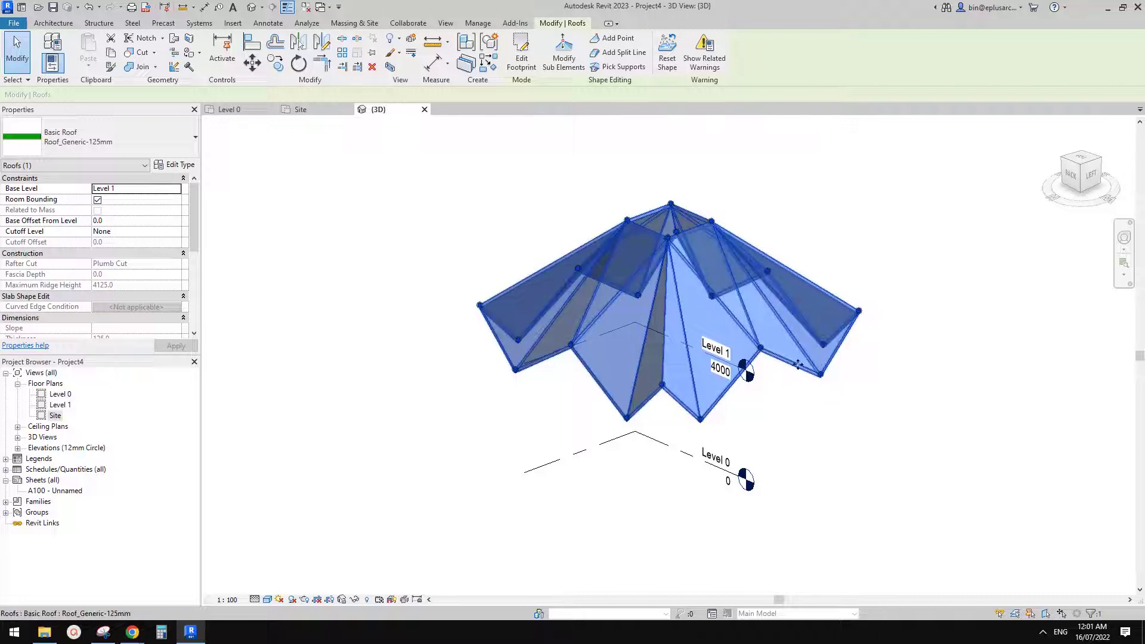
pyautogui.keyDown('shift'); pyautogui.moveTo(798, 364); pyautogui.dragTo(850, 367, button='middle'); pyautogui.keyUp('shift')
pyautogui.click(900, 360)
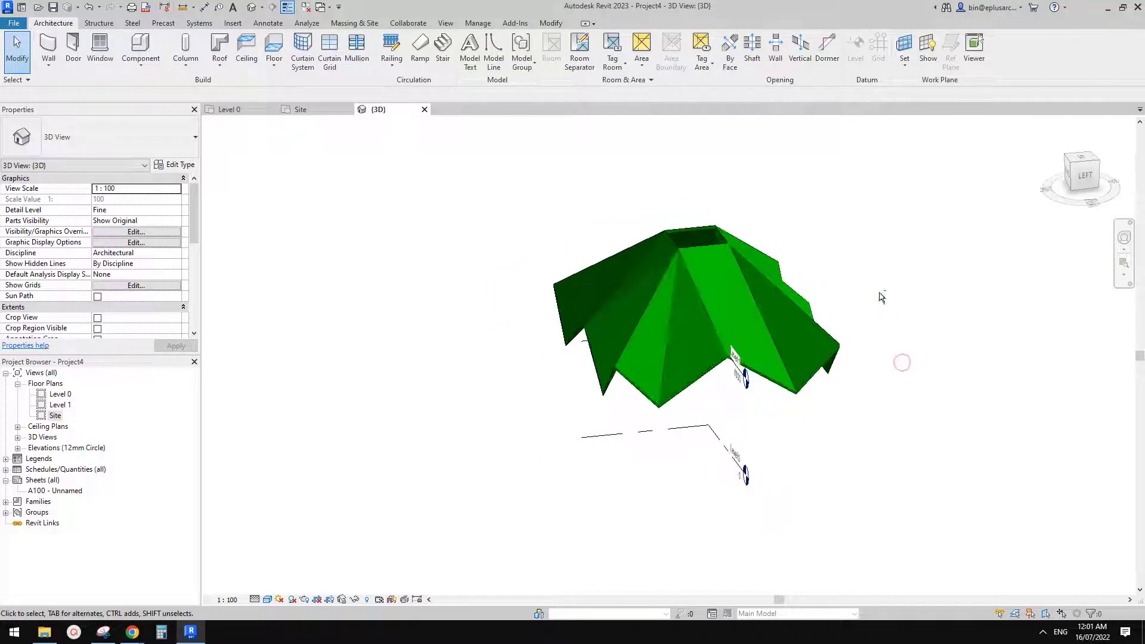
pyautogui.keyDown('shift'); pyautogui.moveTo(882, 297); pyautogui.dragTo(912, 291, button='middle'); pyautogui.keyUp('shift')
pyautogui.click(780, 327)
pyautogui.click(911, 292)
pyautogui.keyDown('shift'); pyautogui.moveTo(835, 322); pyautogui.dragTo(874, 247, button='middle'); pyautogui.keyUp('shift')
pyautogui.scroll(-1, 864, 340)
pyautogui.keyDown('shift'); pyautogui.moveTo(864, 340); pyautogui.dragTo(853, 394, button='middle'); pyautogui.keyUp('shift')
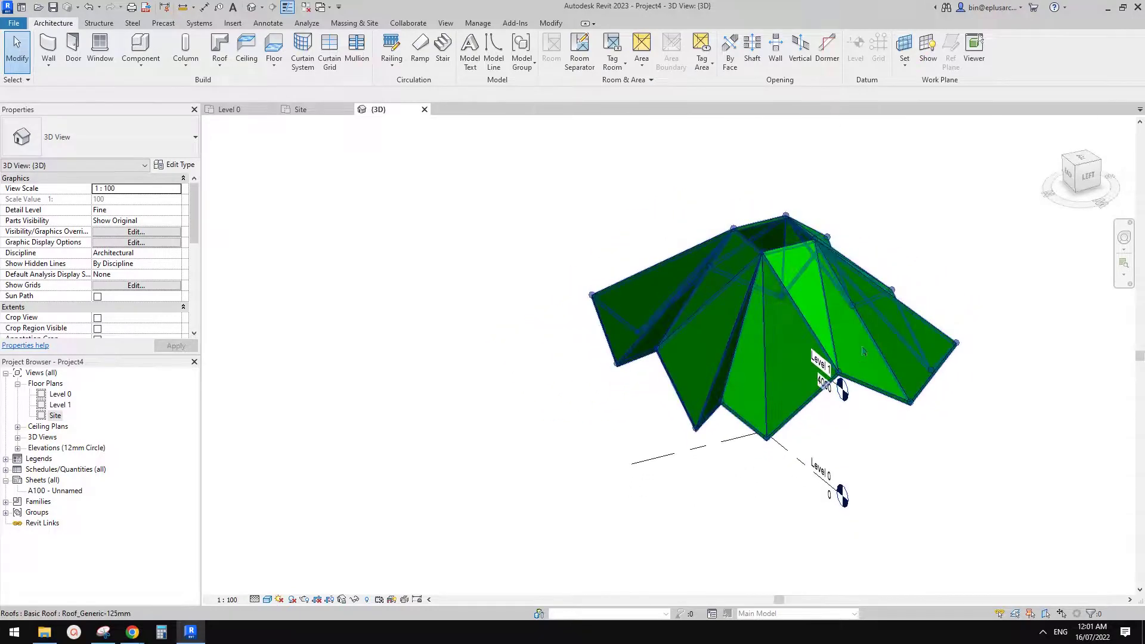
pyautogui.click(865, 349)
pyautogui.keyDown('shift'); pyautogui.moveTo(864, 349); pyautogui.dragTo(844, 388, button='middle'); pyautogui.keyUp('shift')
pyautogui.moveTo(844, 388); pyautogui.dragTo(759, 388, button='middle')
pyautogui.press('Escape')
# Open the selected roof's footprint sketch for editing and show it squarely from above
pyautogui.click(664, 322)
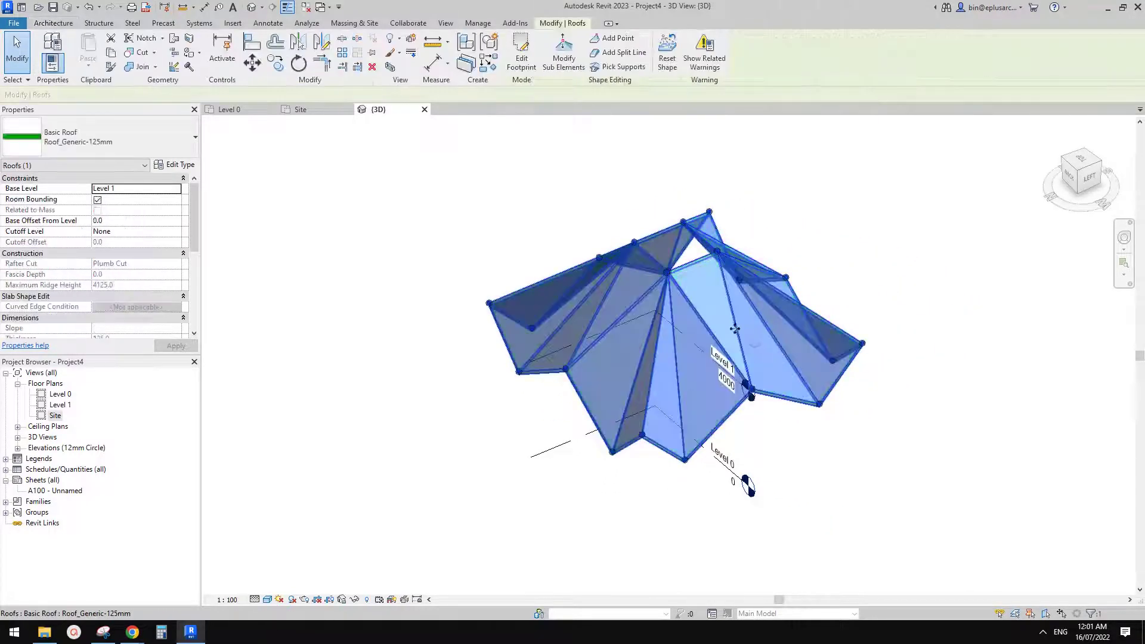
pyautogui.keyDown('shift'); pyautogui.moveTo(736, 328); pyautogui.dragTo(700, 387, button='middle'); pyautogui.keyUp('shift')
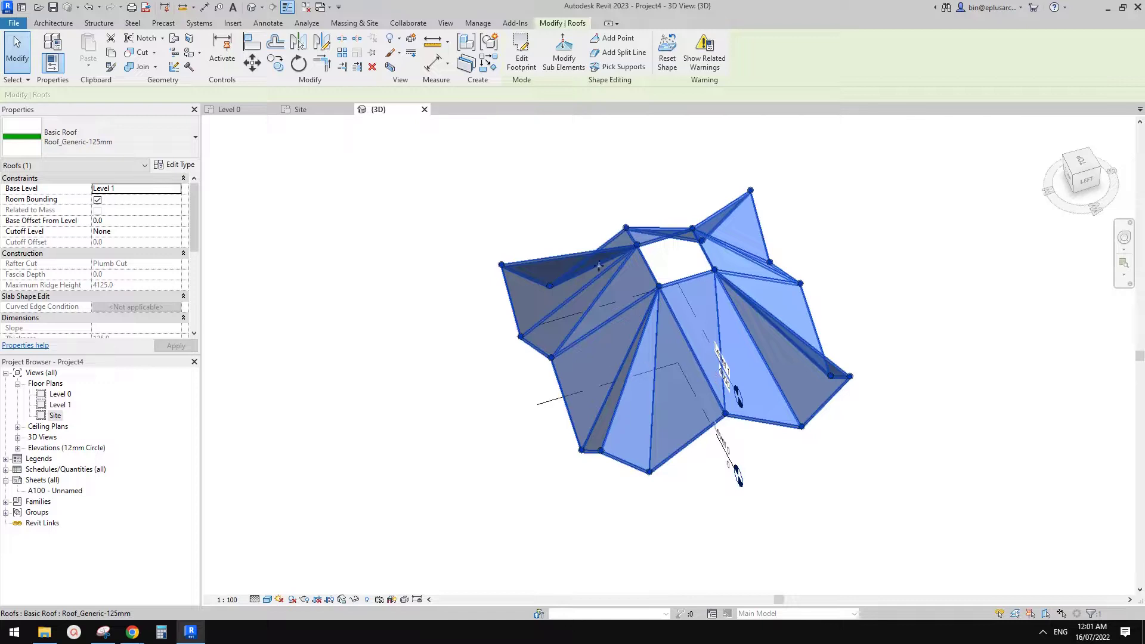
pyautogui.moveTo(600, 295); pyautogui.dragTo(594, 298, button='middle')
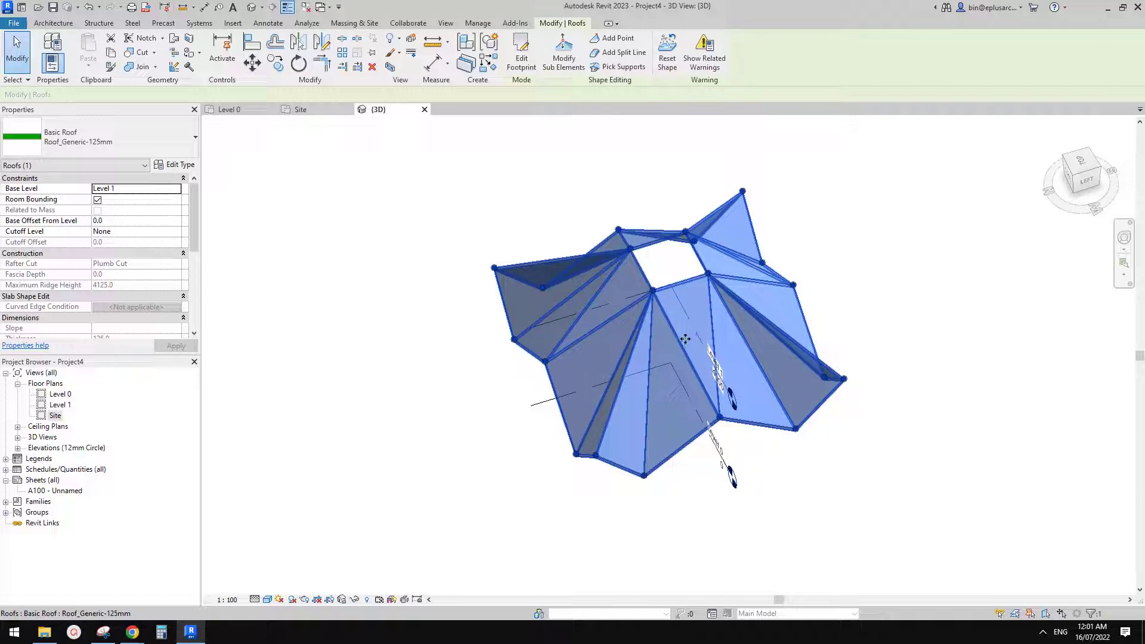
pyautogui.keyDown('shift'); pyautogui.moveTo(683, 357); pyautogui.dragTo(572, 179, button='middle'); pyautogui.keyUp('shift')
pyautogui.click(521, 58)
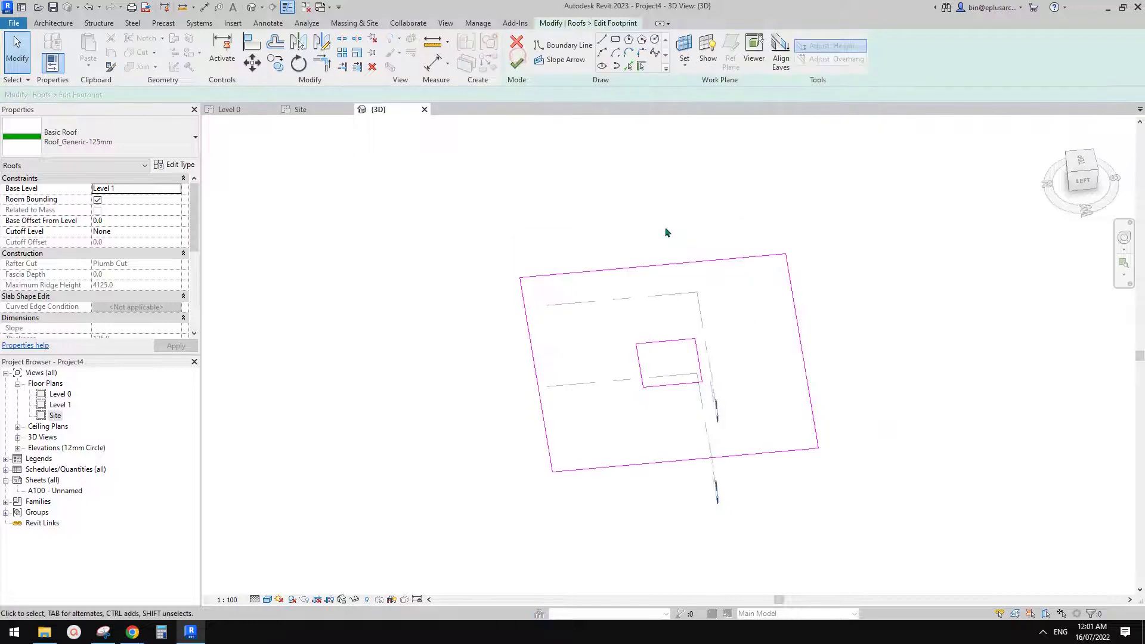
pyautogui.click(1080, 162)
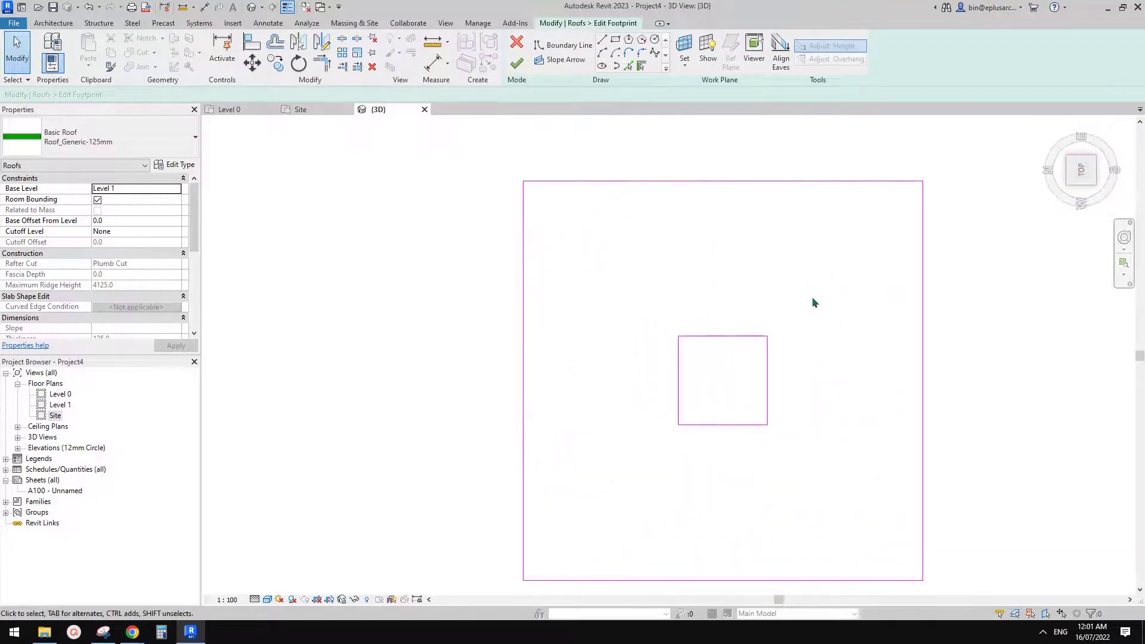
pyautogui.moveTo(749, 301); pyautogui.dragTo(742, 302, button='middle')
# Scale the whole footprint sketch up graphically from the opening's corner, extending the reference length to about 6200, and finish the sketch
pyautogui.moveTo(526, 215)
pyautogui.mouseDown()
pyautogui.moveTo(813, 478)
pyautogui.moveTo(665, 333)
pyautogui.moveTo(515, 239)
pyautogui.mouseUp()
pyautogui.moveTo(488, 192); pyautogui.dragTo(845, 493)
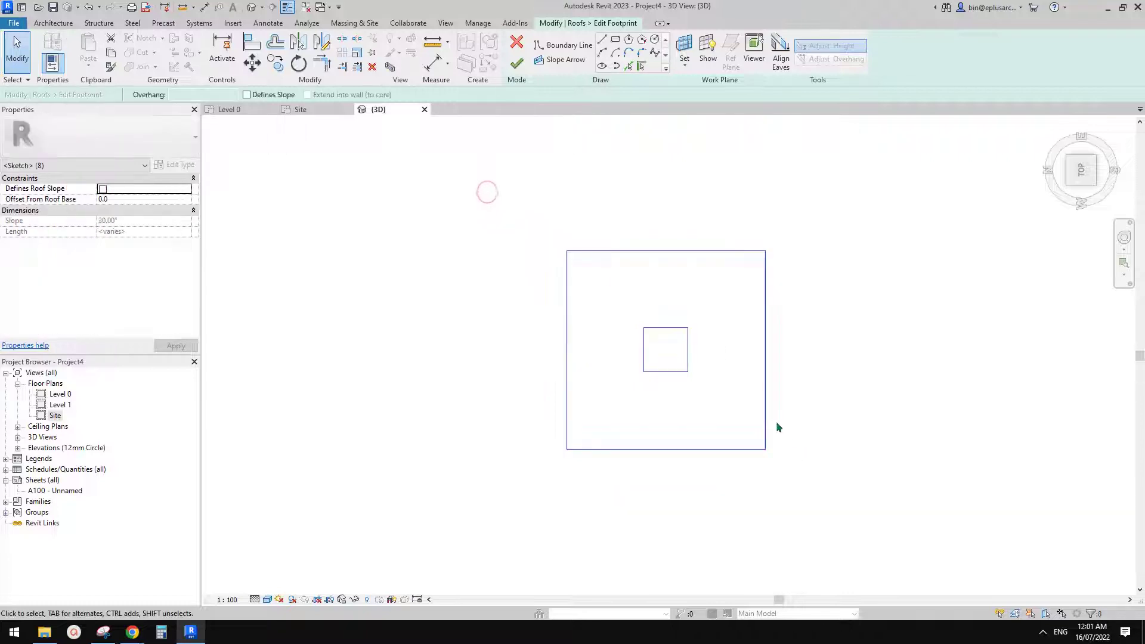
pyautogui.click(688, 376)
pyautogui.click(767, 374)
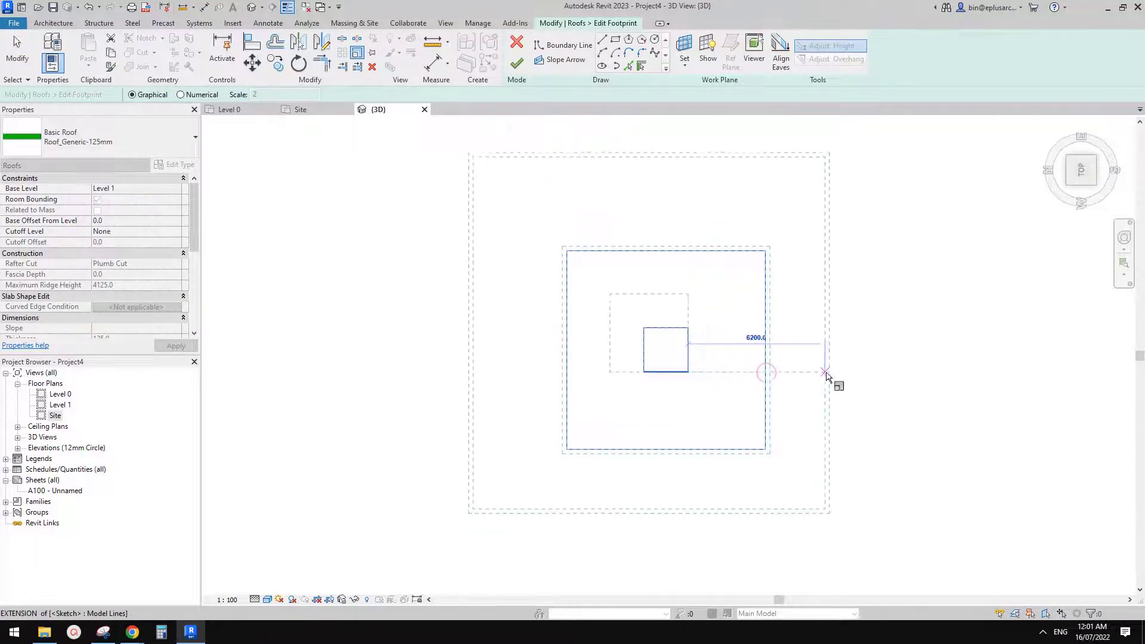
pyautogui.click(826, 373)
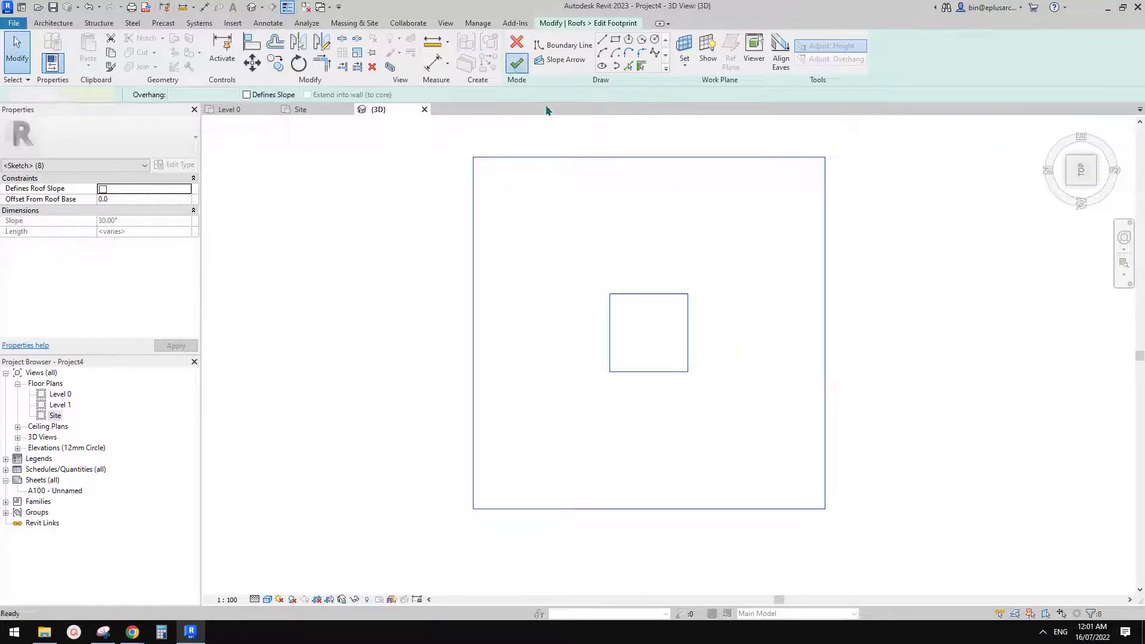
pyautogui.scroll(-1, 587, 154)
pyautogui.keyDown('shift'); pyautogui.moveTo(591, 154); pyautogui.dragTo(767, 182, button='middle'); pyautogui.keyUp('shift')
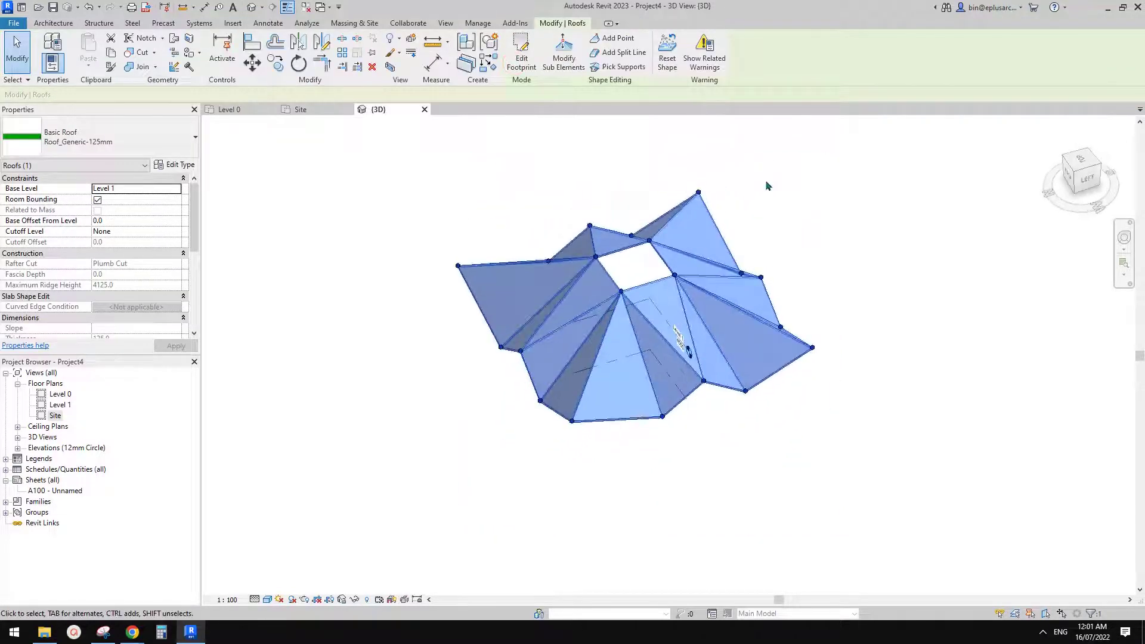
# Examine the enlarged roof's facets and edge heights from several angles, including straight on from the side
pyautogui.click(768, 186)
pyautogui.scroll(2, 707, 303)
pyautogui.keyDown('shift'); pyautogui.moveTo(707, 303); pyautogui.dragTo(608, 194, button='middle'); pyautogui.keyUp('shift')
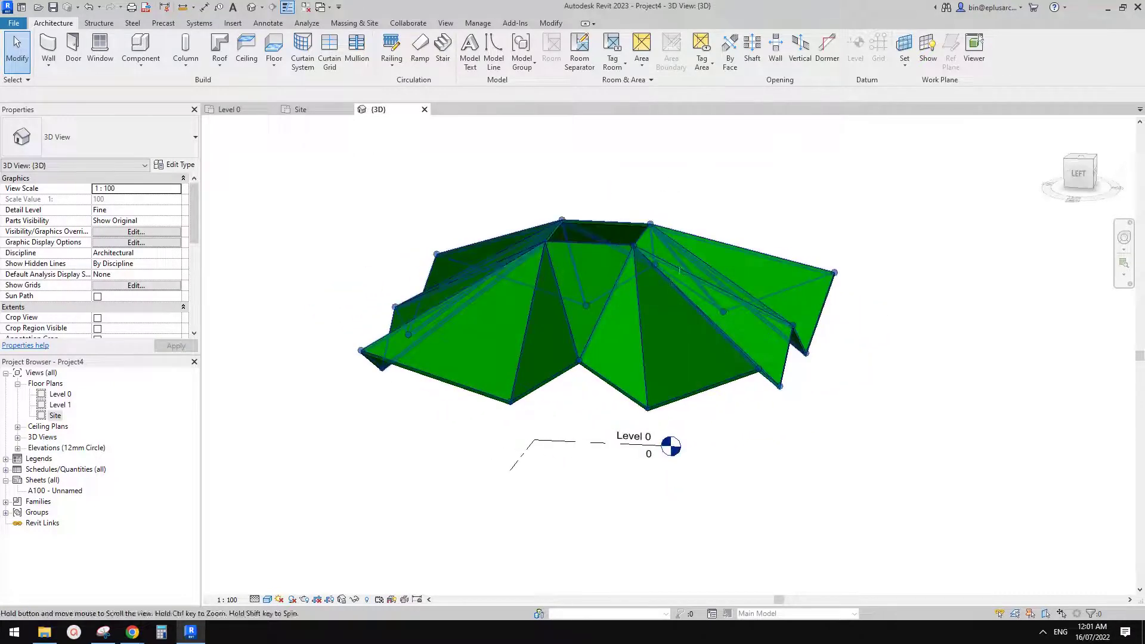
pyautogui.keyDown('shift'); pyautogui.moveTo(679, 269); pyautogui.dragTo(799, 330, button='middle'); pyautogui.keyUp('shift')
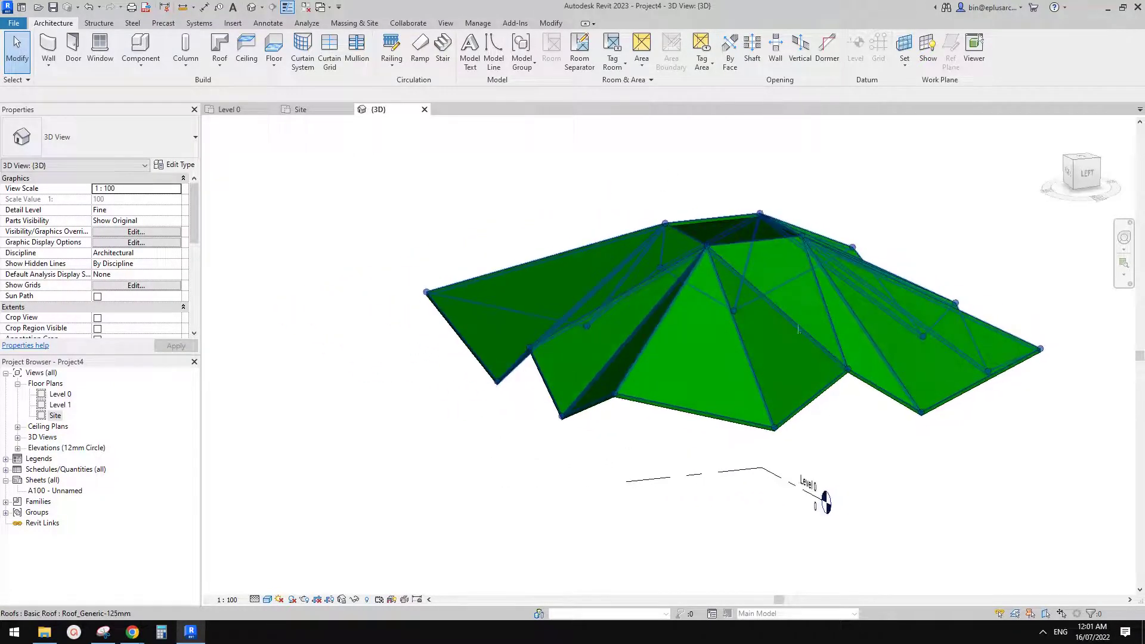
pyautogui.click(849, 349)
pyautogui.keyDown('shift'); pyautogui.moveTo(820, 382); pyautogui.dragTo(819, 444, button='middle'); pyautogui.keyUp('shift')
pyautogui.keyDown('shift'); pyautogui.moveTo(751, 374); pyautogui.dragTo(826, 353, button='middle'); pyautogui.keyUp('shift')
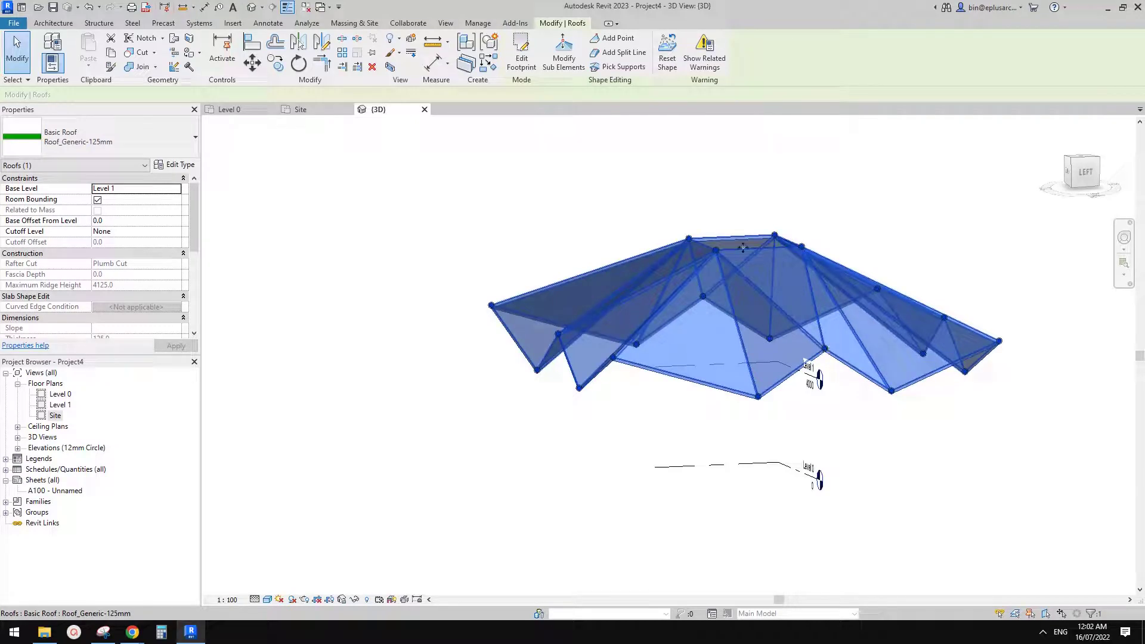
pyautogui.keyDown('shift'); pyautogui.moveTo(812, 308); pyautogui.dragTo(770, 261, button='middle'); pyautogui.keyUp('shift')
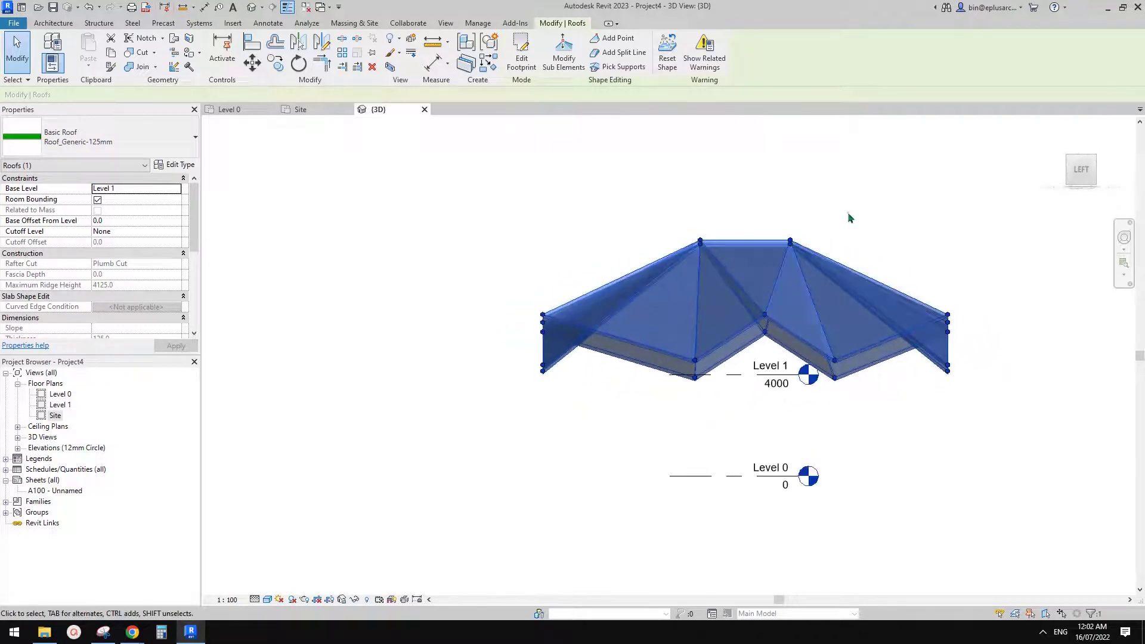
pyautogui.click(849, 212)
# Undo the footprint scaling to compare the two roof sizes, and redo it
pyautogui.hotkey('ctrl', 'z')
pyautogui.hotkey('ctrl', 'z')
pyautogui.hotkey('ctrl', 'z')
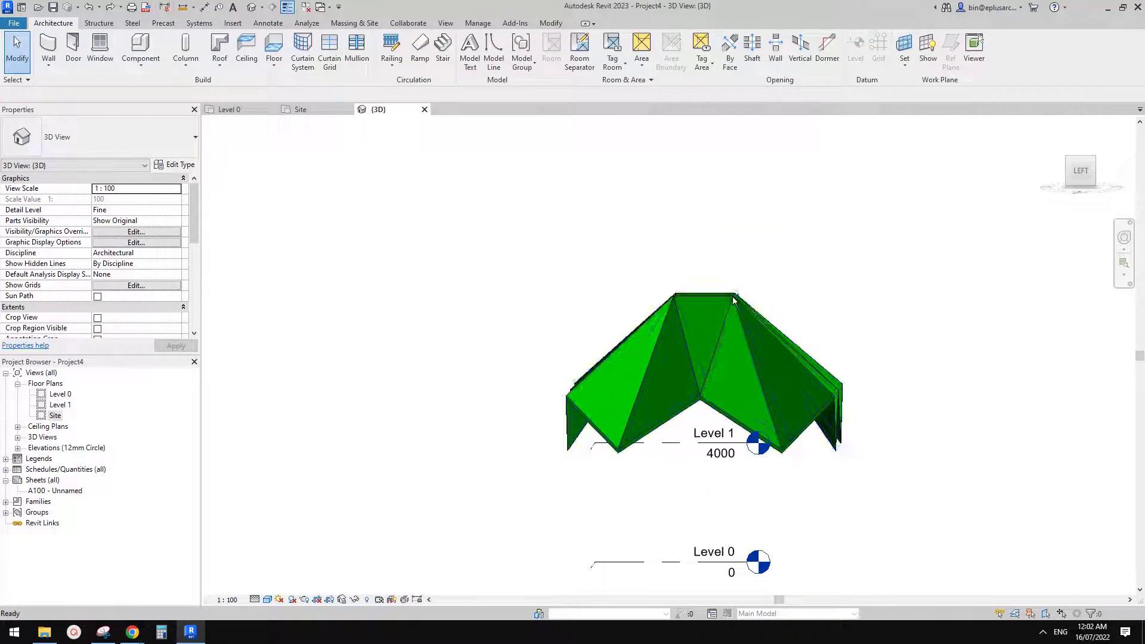
pyautogui.hotkey('ctrl', 'y')
pyautogui.hotkey('ctrl', 'y')
pyautogui.hotkey('ctrl', 'y')
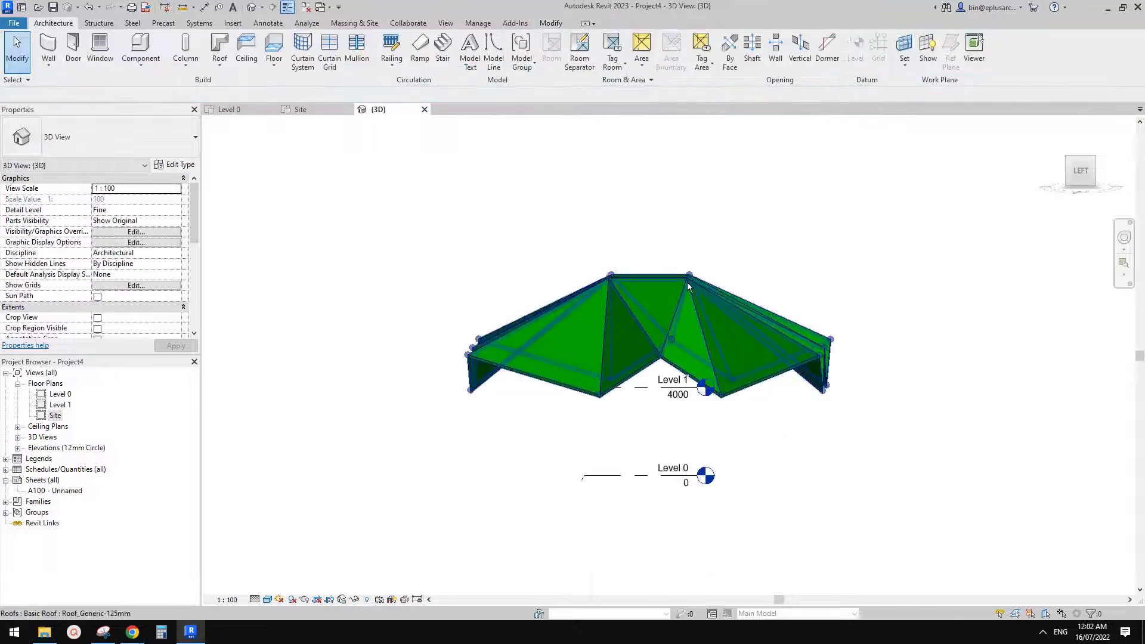
# Examine the roof's triangular facets and central opening from above and from several corners
pyautogui.keyDown('shift'); pyautogui.moveTo(691, 280); pyautogui.dragTo(743, 318, button='middle'); pyautogui.keyUp('shift')
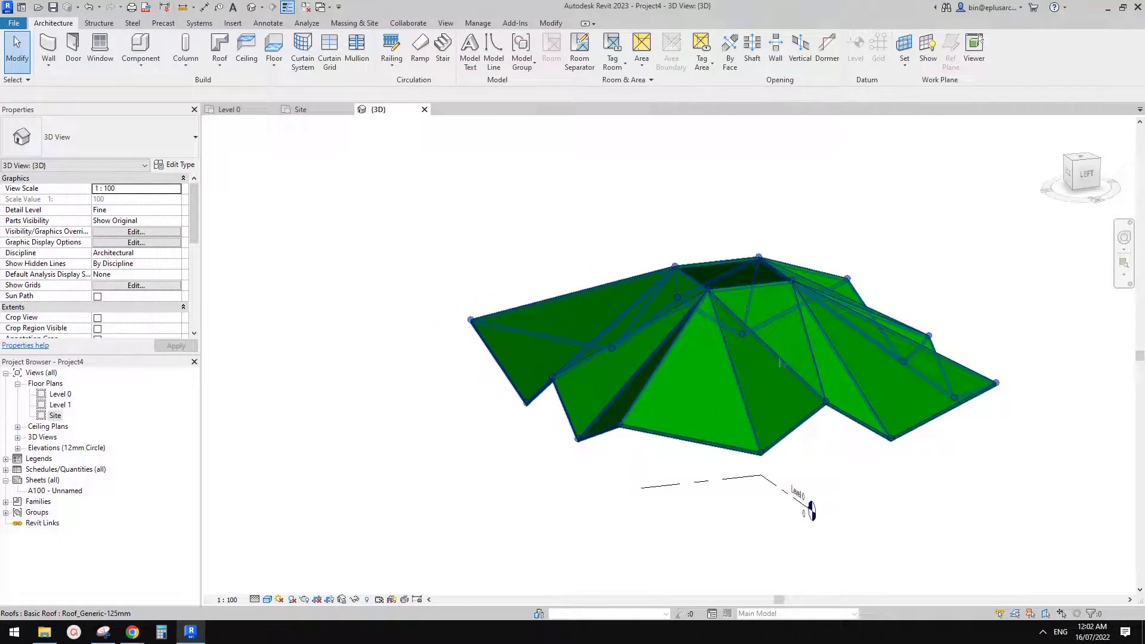
pyautogui.click(744, 367)
pyautogui.press('Escape')
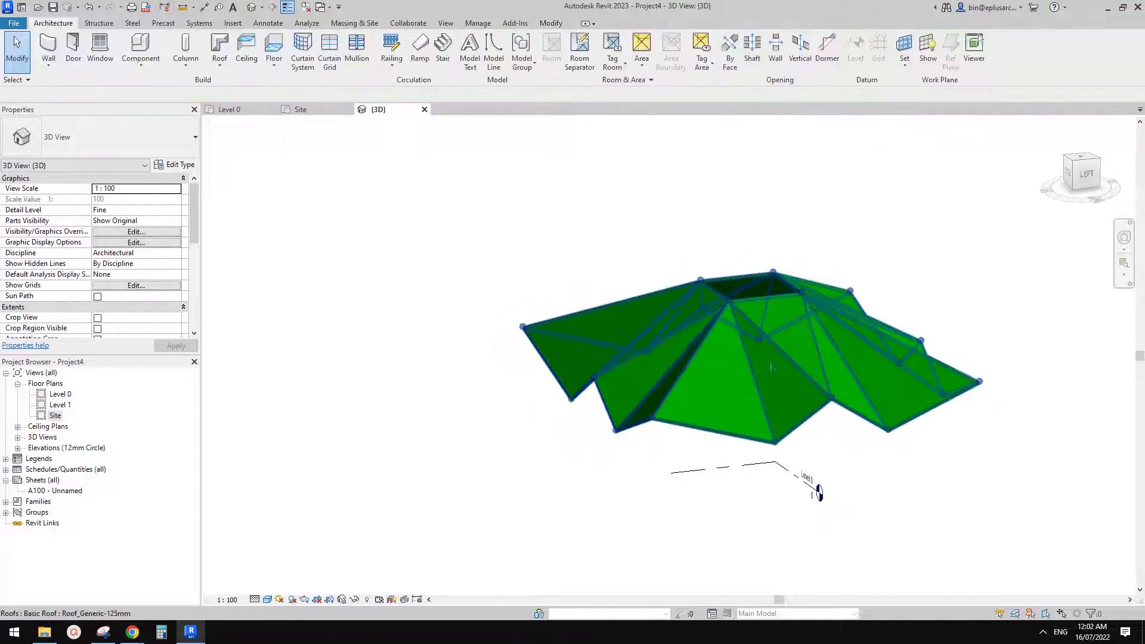
pyautogui.keyDown('shift'); pyautogui.moveTo(745, 367); pyautogui.dragTo(768, 413, button='middle'); pyautogui.keyUp('shift')
pyautogui.keyDown('shift'); pyautogui.moveTo(825, 490); pyautogui.dragTo(871, 483, button='middle'); pyautogui.keyUp('shift')
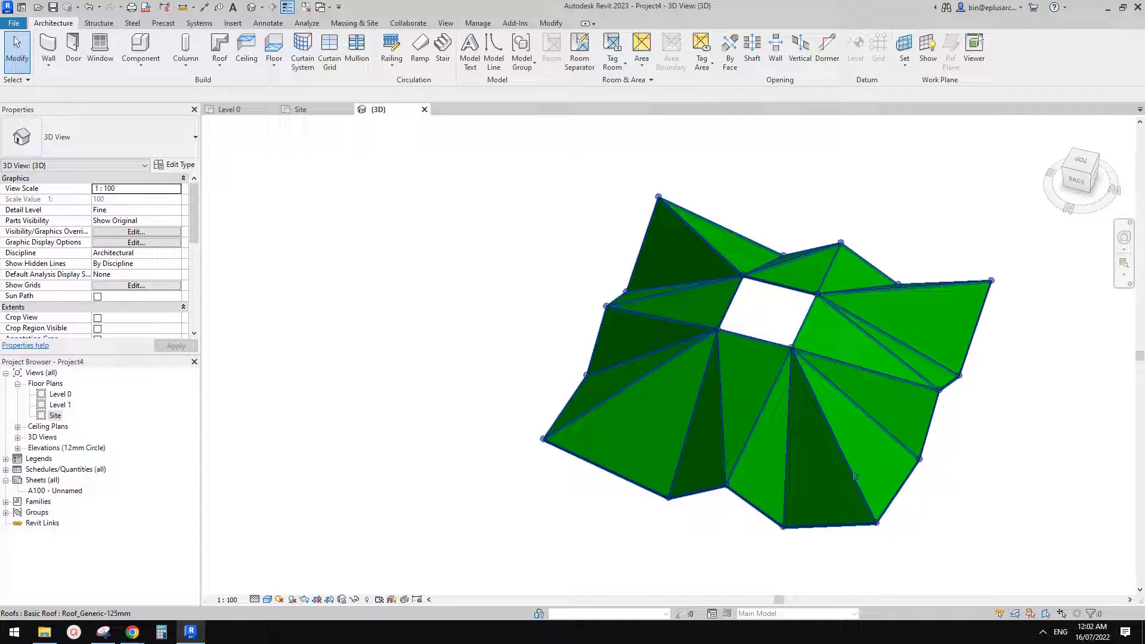
pyautogui.click(869, 392)
pyautogui.keyDown('shift'); pyautogui.moveTo(843, 404); pyautogui.dragTo(896, 310, button='middle'); pyautogui.keyUp('shift')
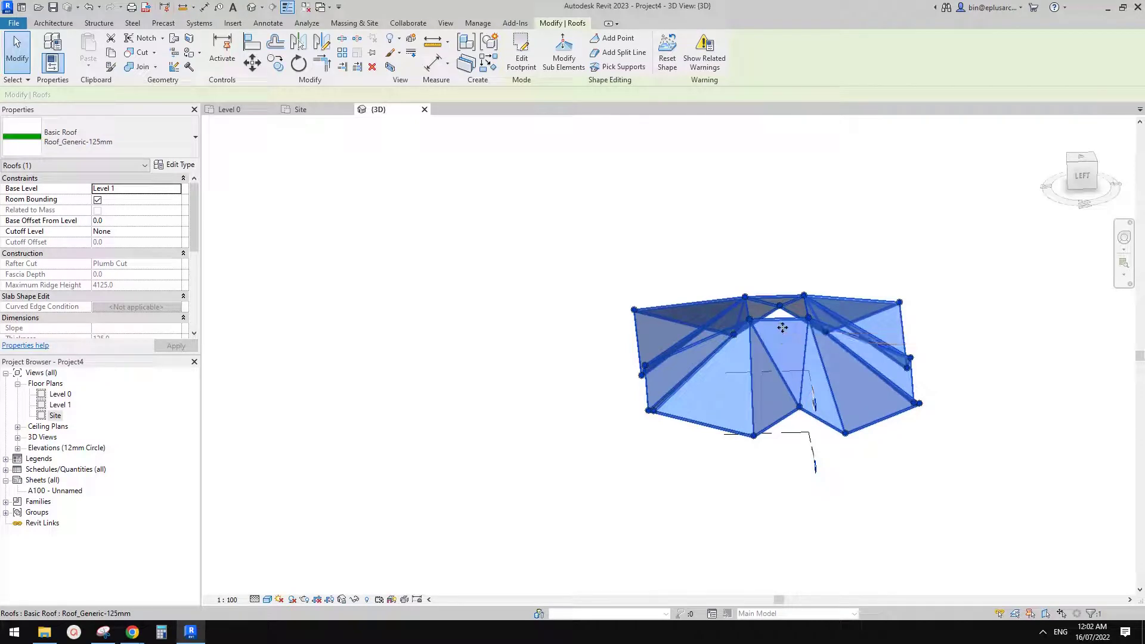
pyautogui.moveTo(822, 330); pyautogui.dragTo(927, 252, button='middle')
pyautogui.click(863, 257)
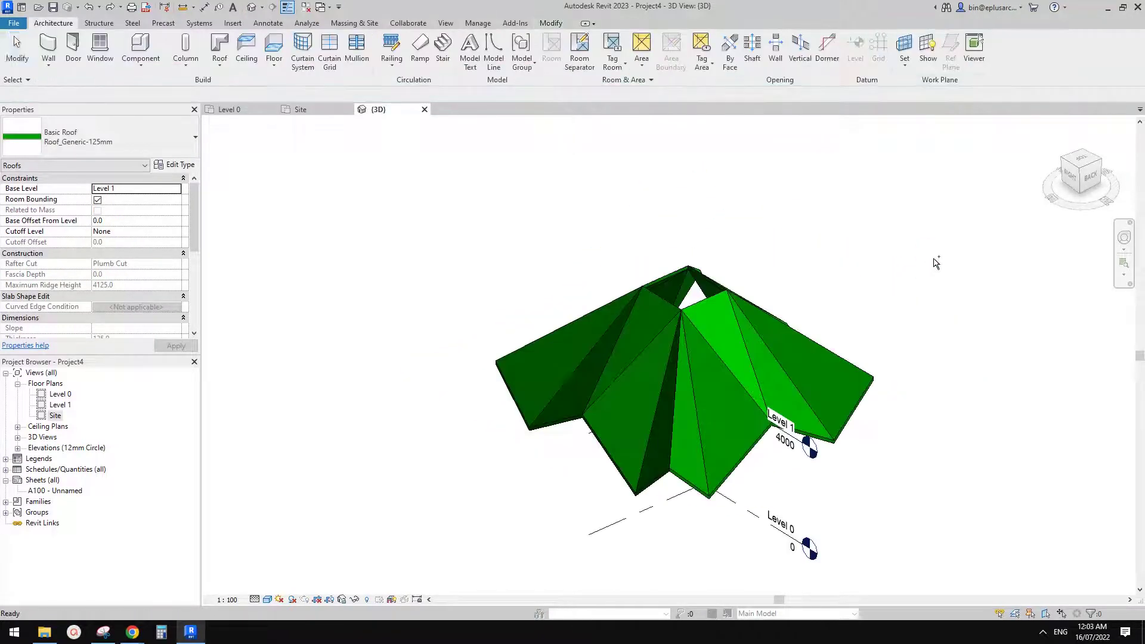
pyautogui.click(935, 262)
pyautogui.keyDown('shift'); pyautogui.moveTo(935, 263); pyautogui.dragTo(939, 296, button='middle'); pyautogui.keyUp('shift')
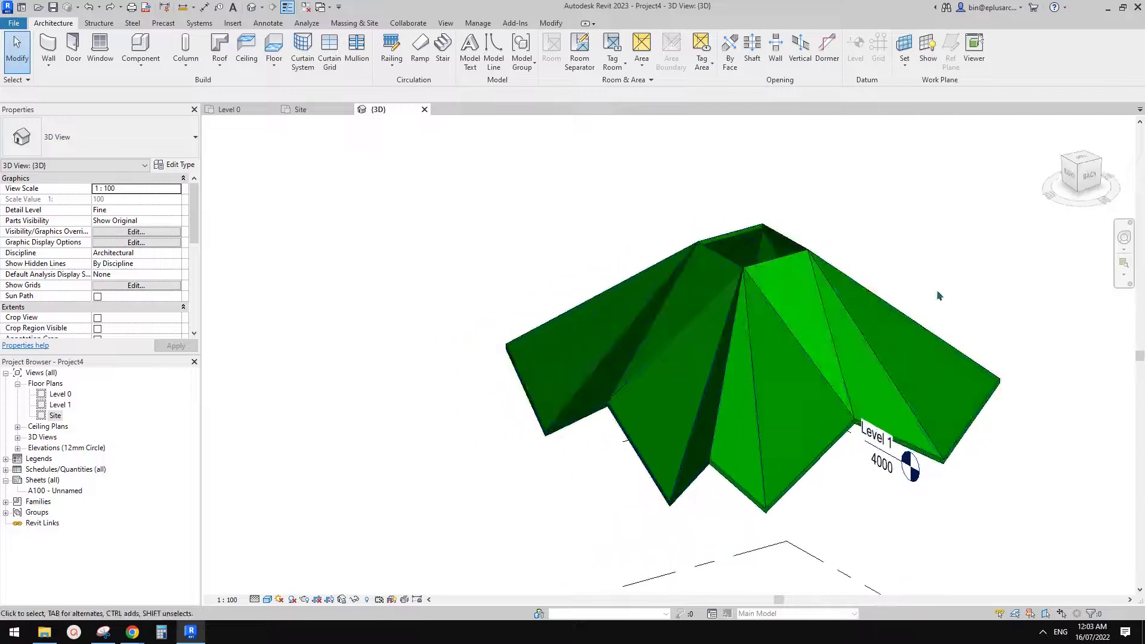